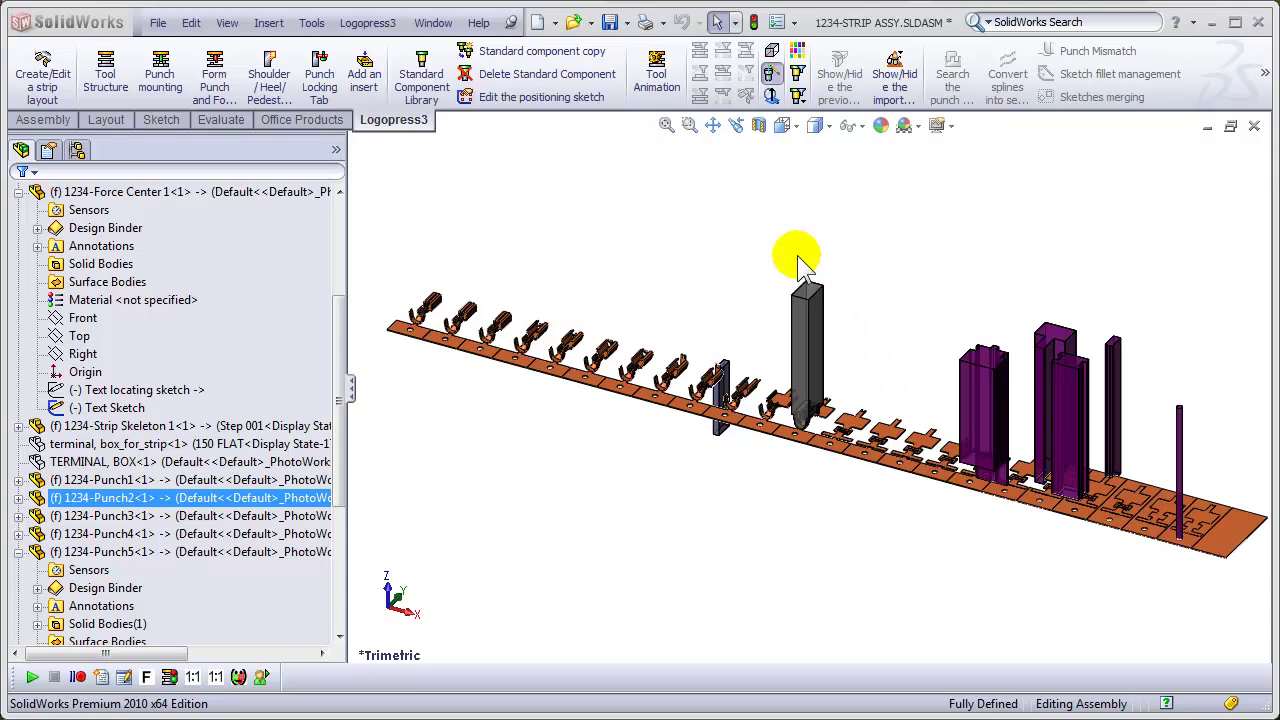
Step: Zoom to the strip stations, view them face-on, and zoom closer onto the carrier link
click(689, 125)
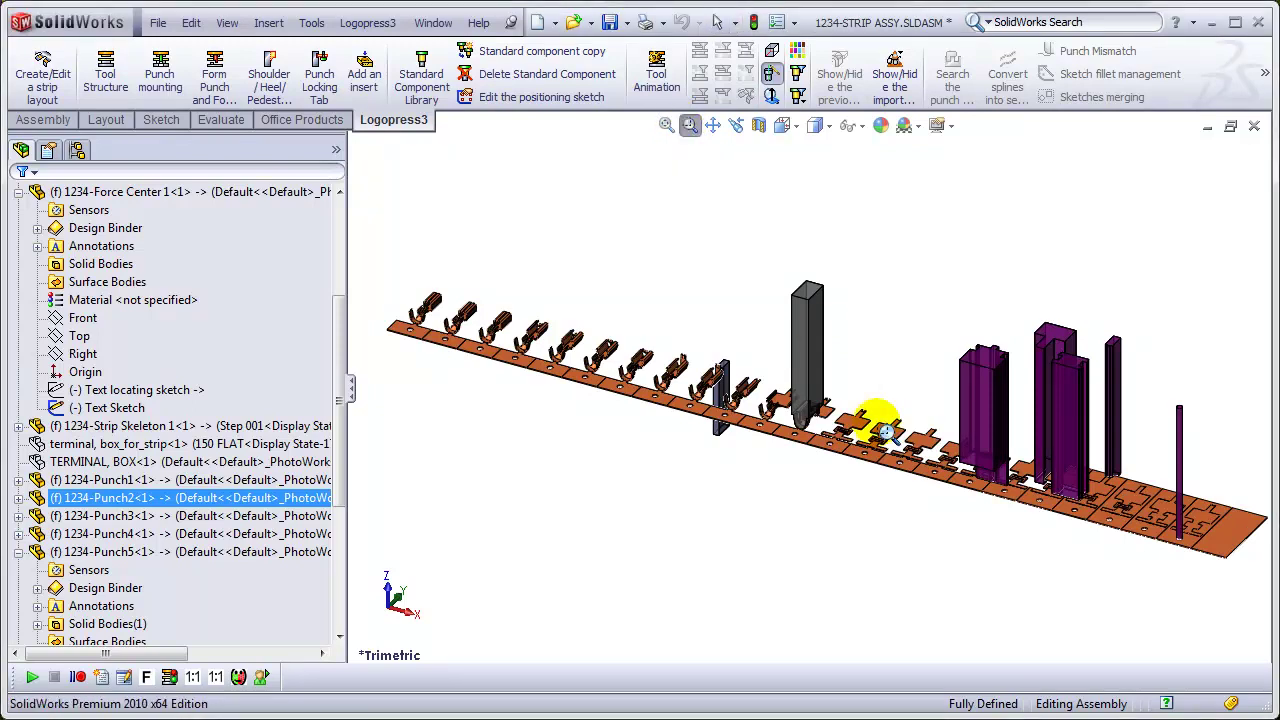
drag(926, 462, 971, 500)
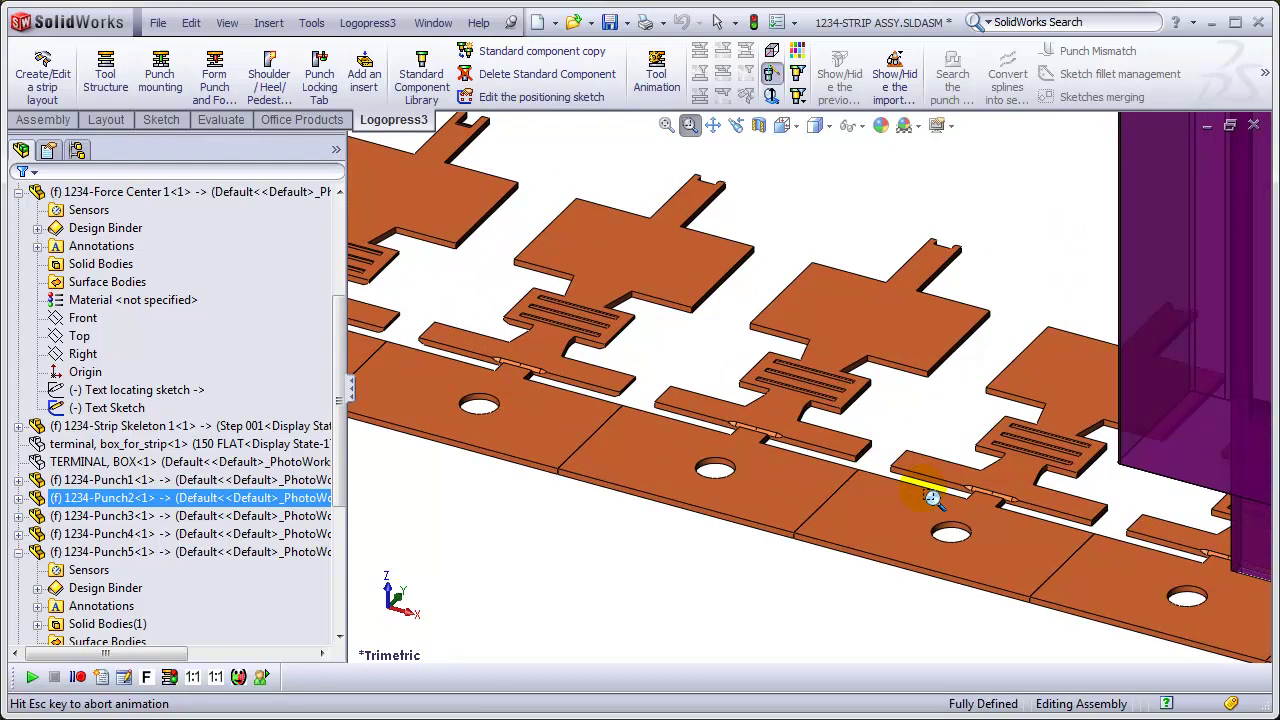
key(ctrl+8)
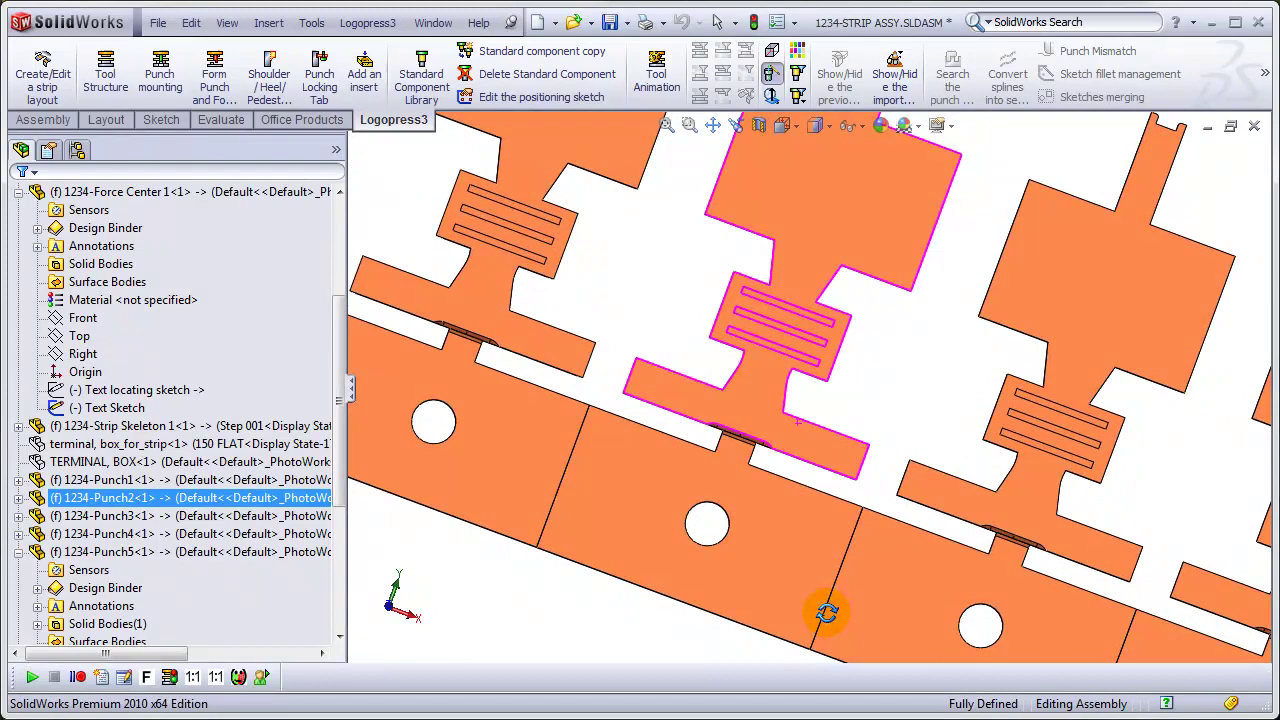
scroll(635, 352, down, 5)
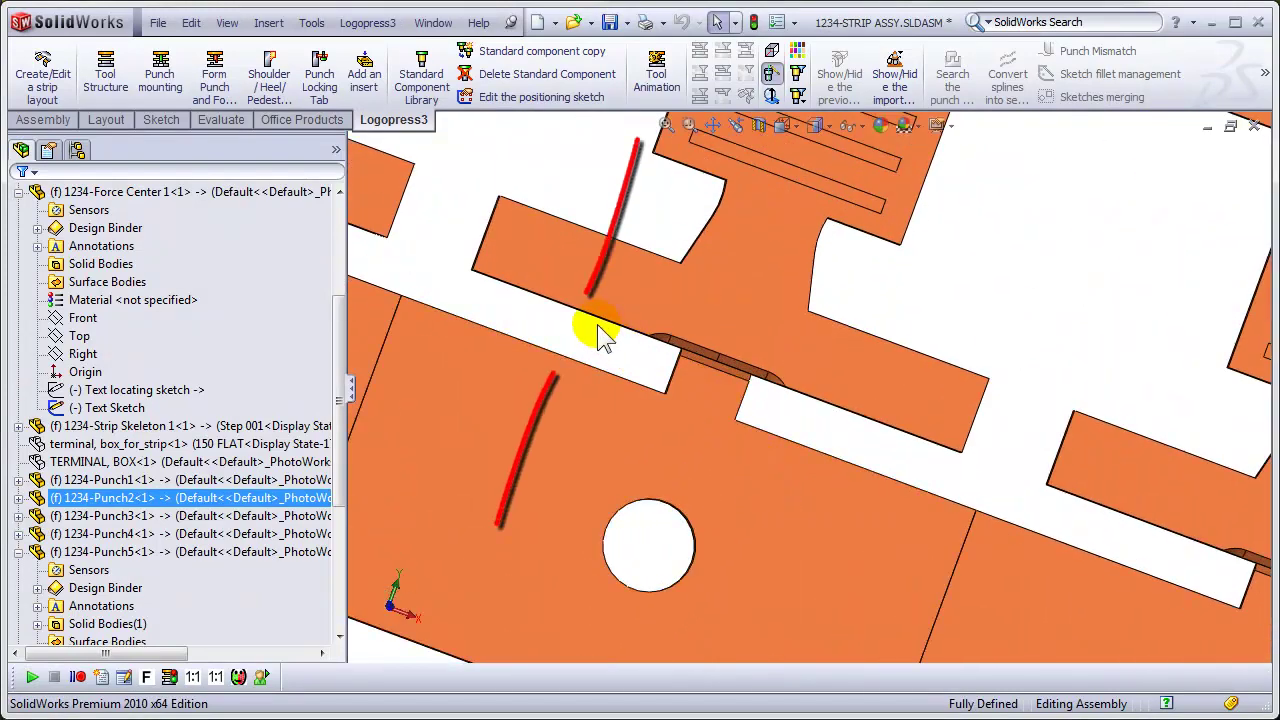
Step: Switch to TERMINAL, BOX.SLDPRT, then terminal, box_for_strip.sldprt, then back to TERMINAL, BOX
click(433, 22)
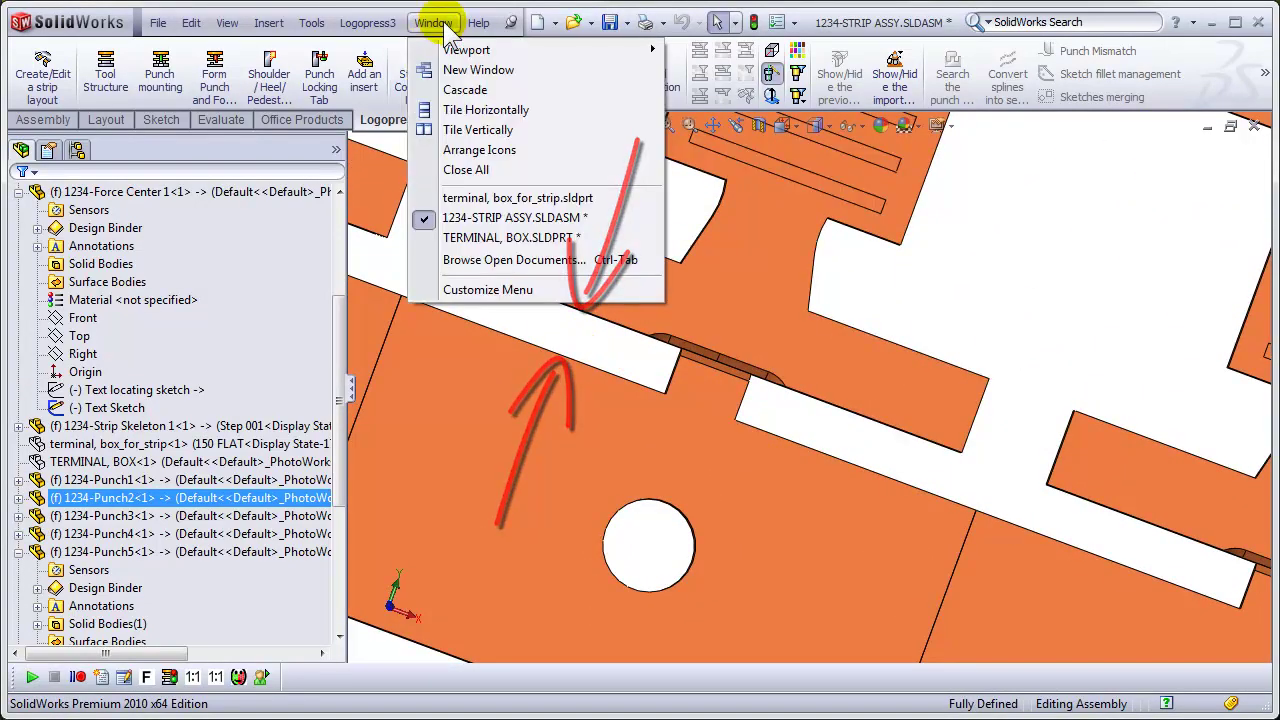
click(503, 240)
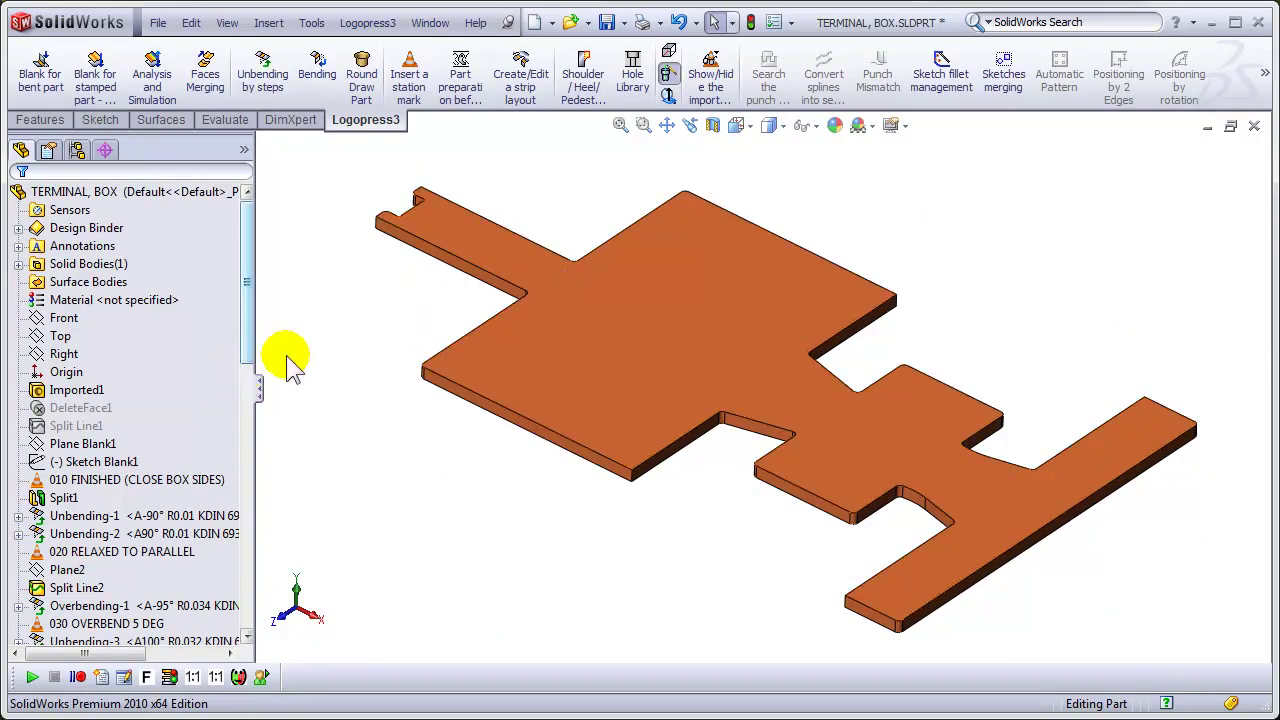
click(428, 22)
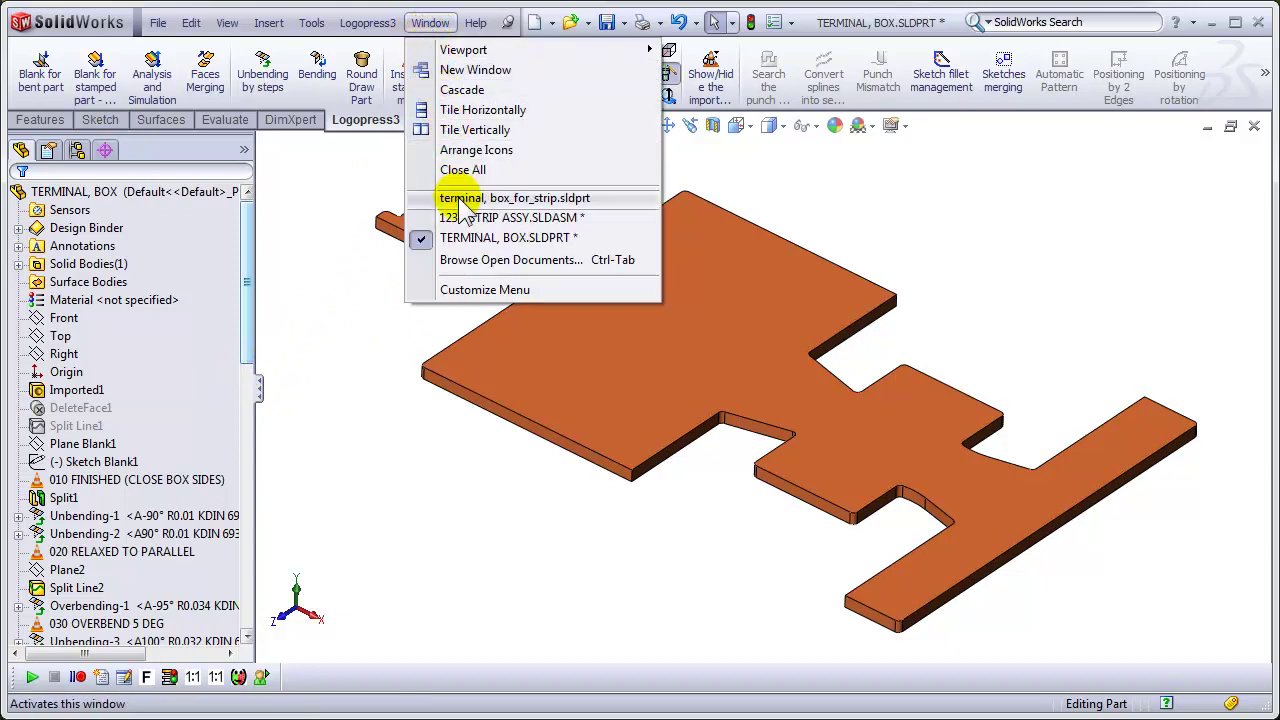
click(515, 198)
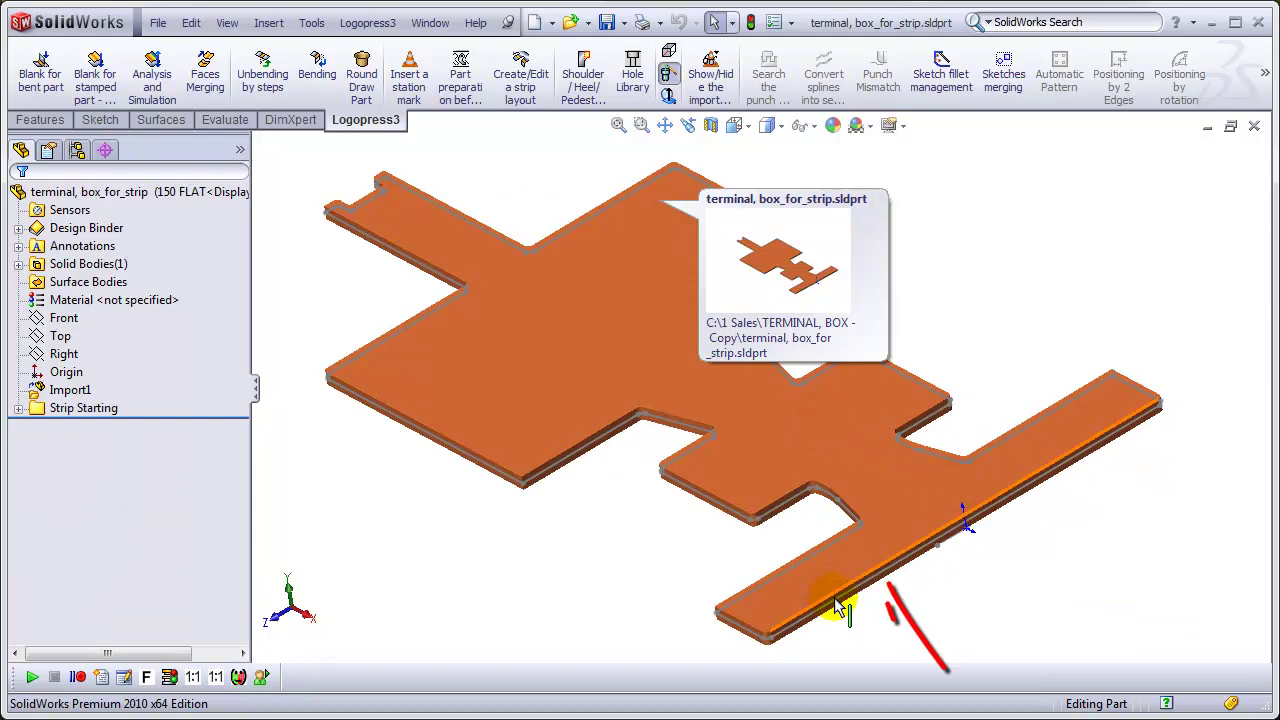
click(431, 25)
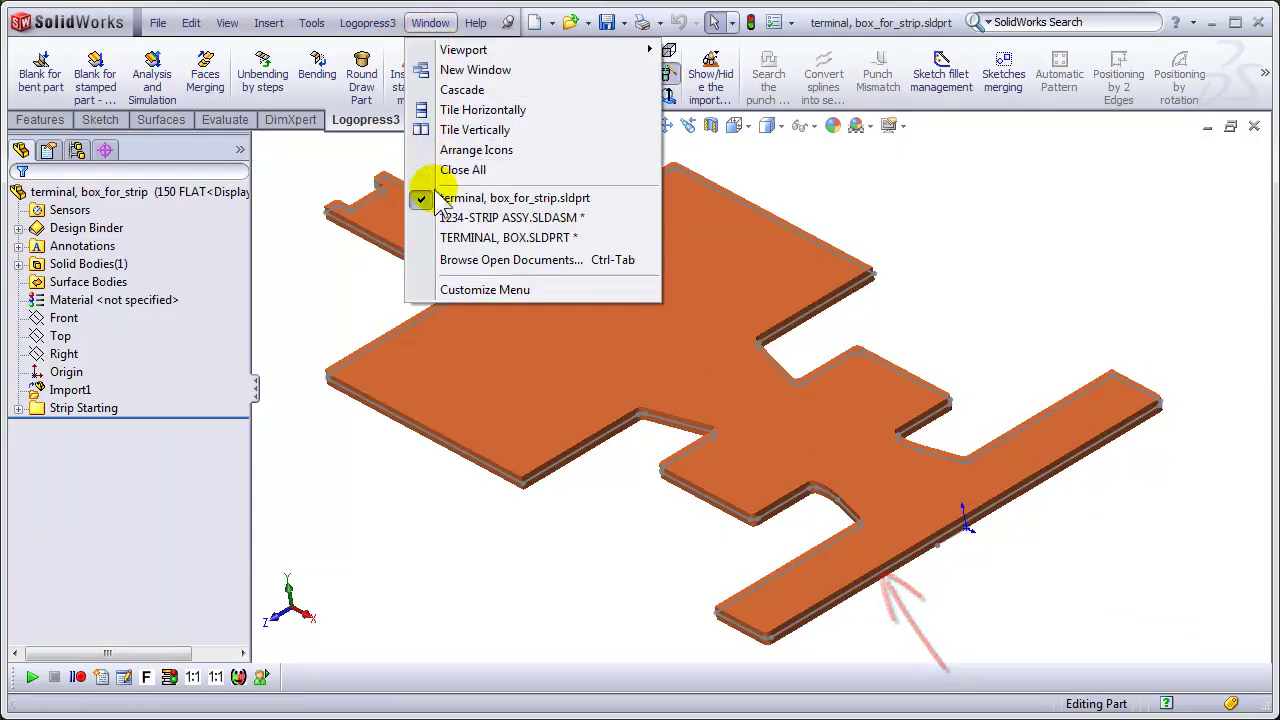
click(468, 238)
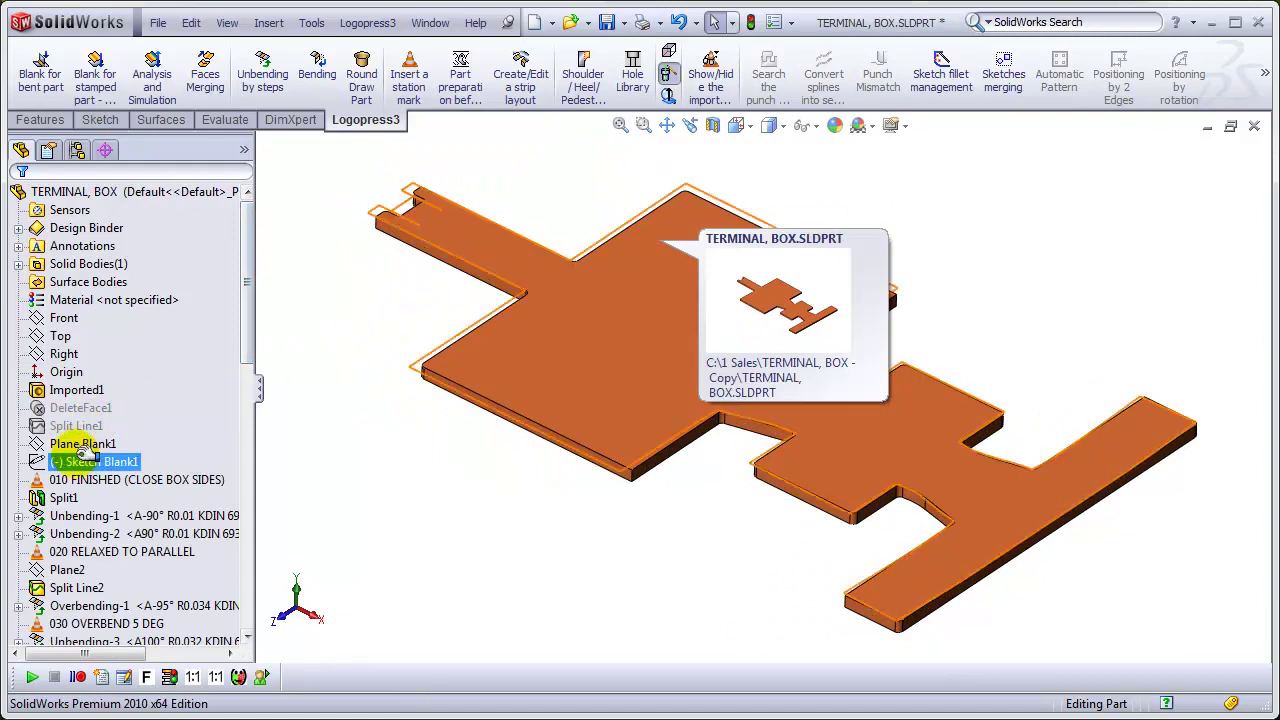
click(78, 481)
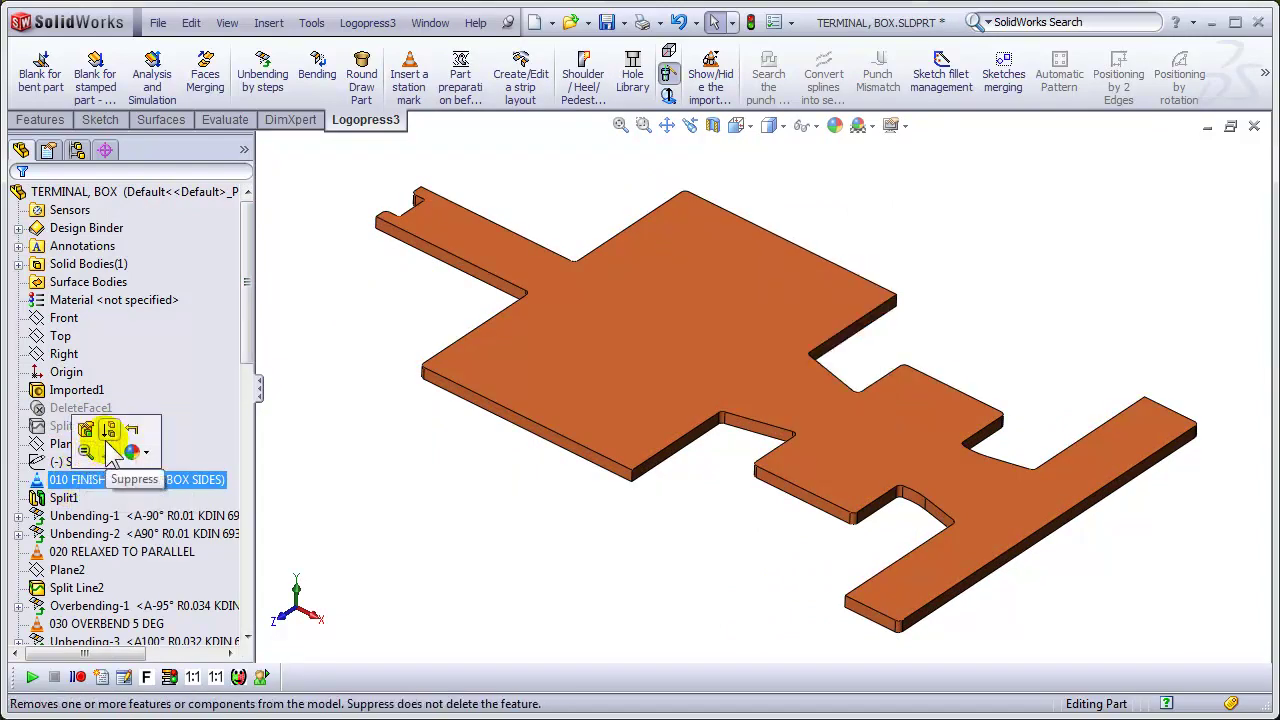
Step: Roll the tree back above 010 FINISHED and unsuppress DeleteFace1 and Split Line1
click(133, 432)
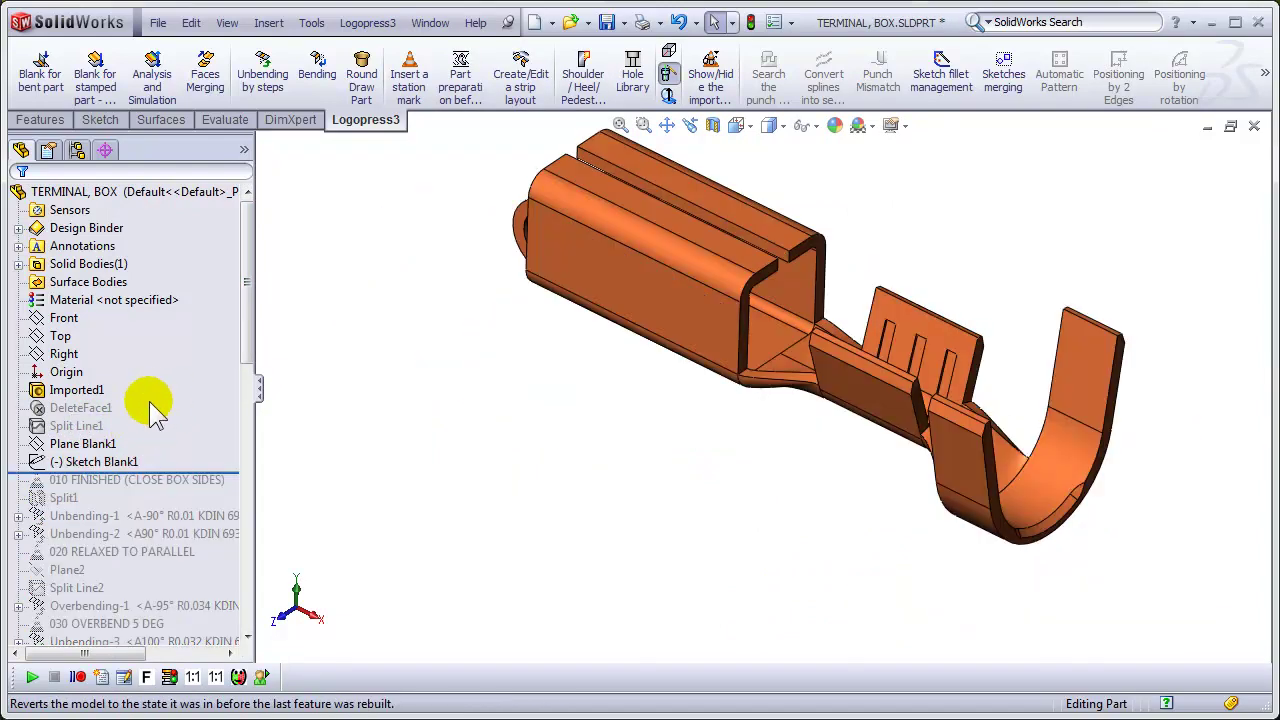
middle_drag(820, 477, 886, 529)
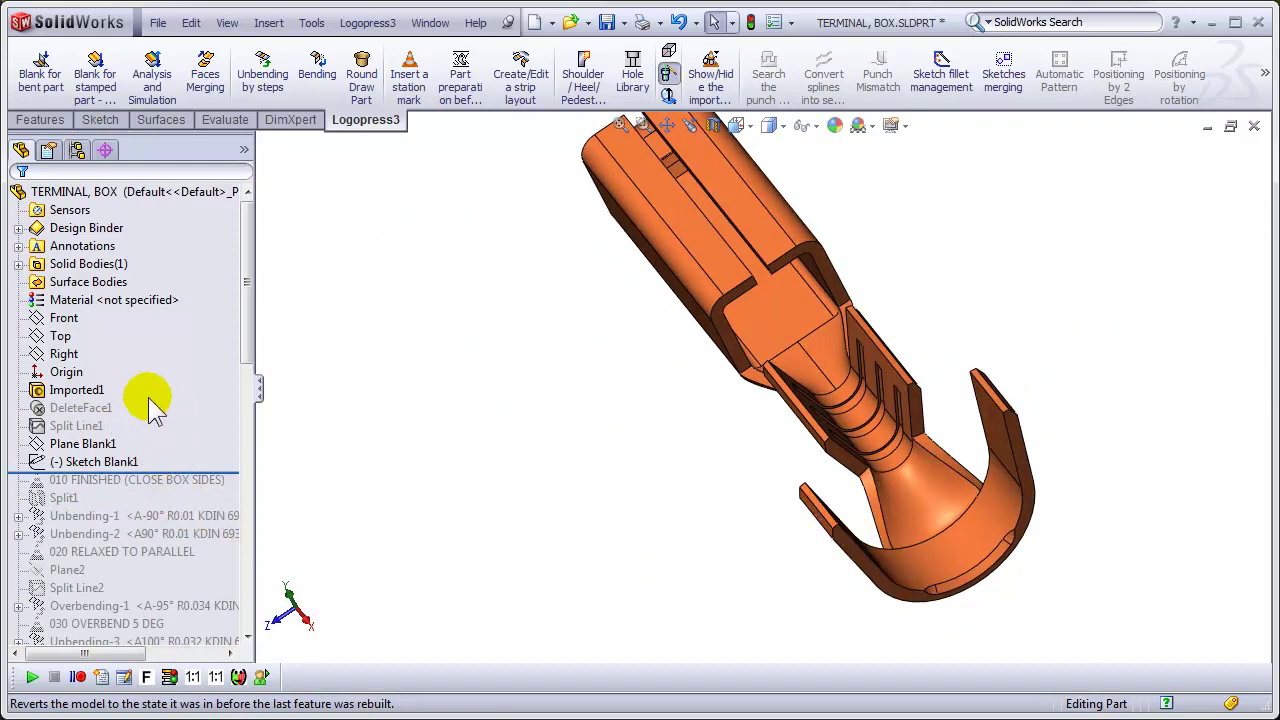
click(40, 408)
shift+click(38, 427)
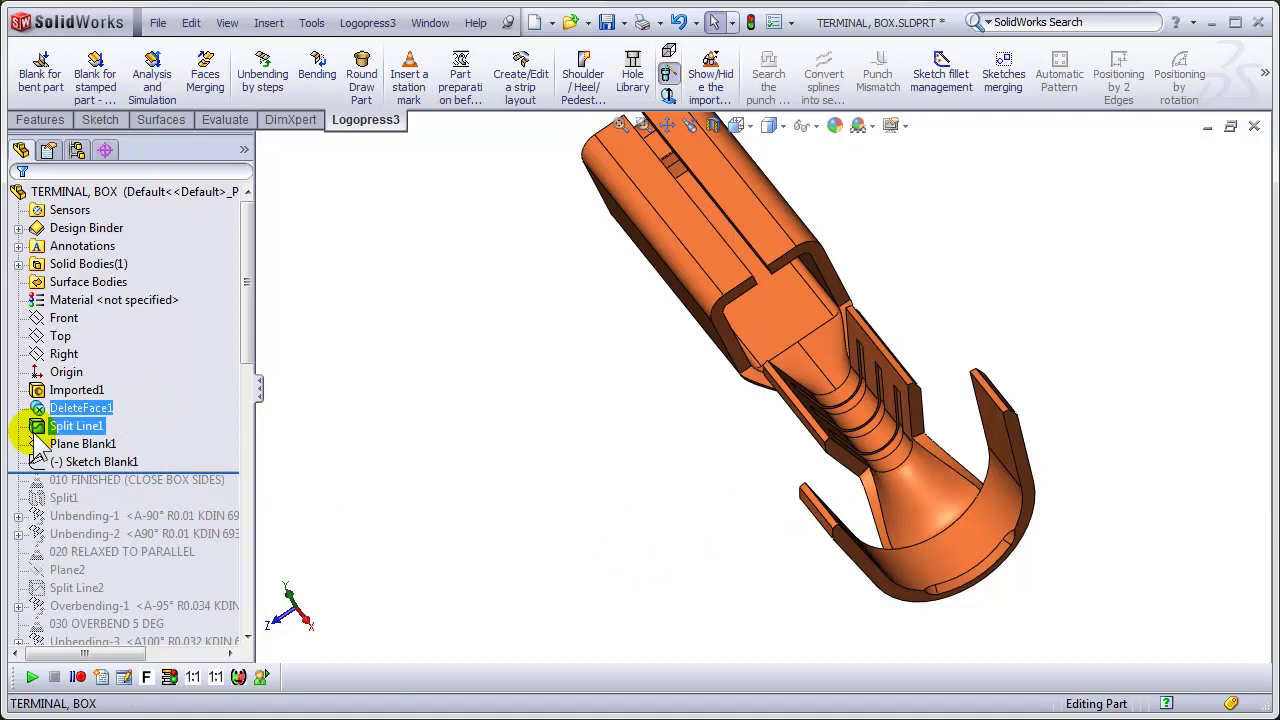
shift+click(83, 420)
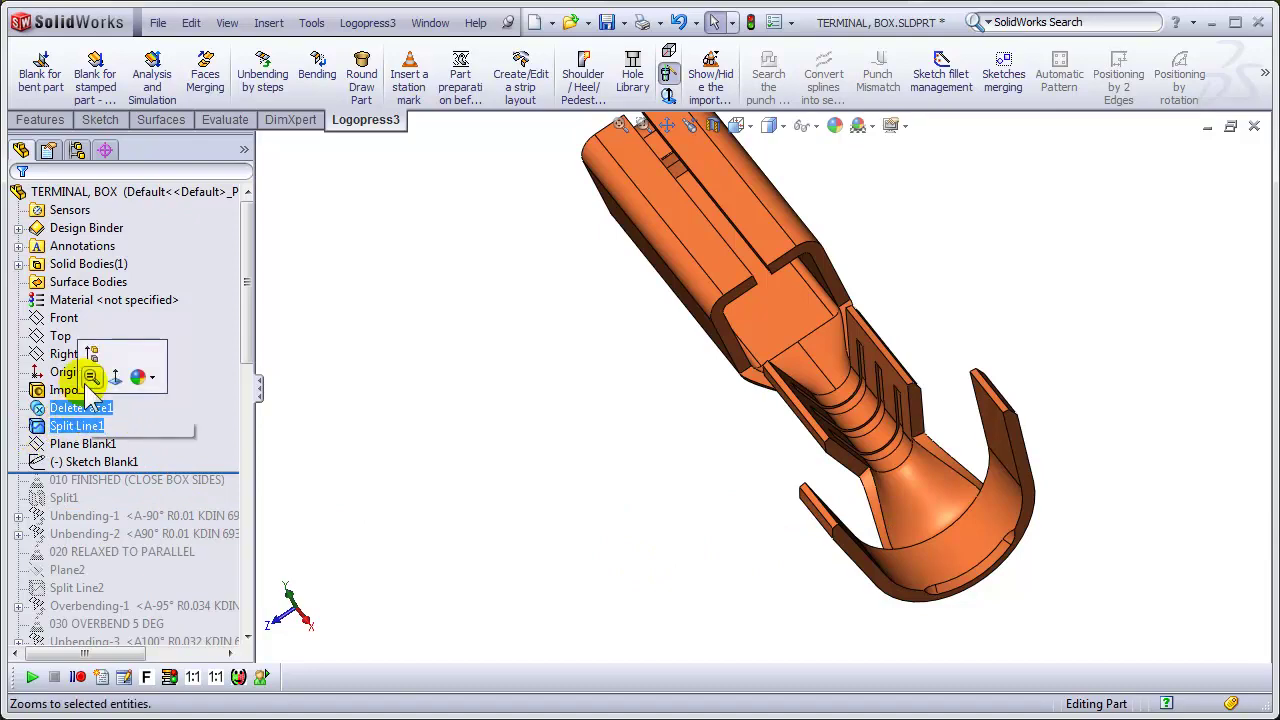
click(93, 356)
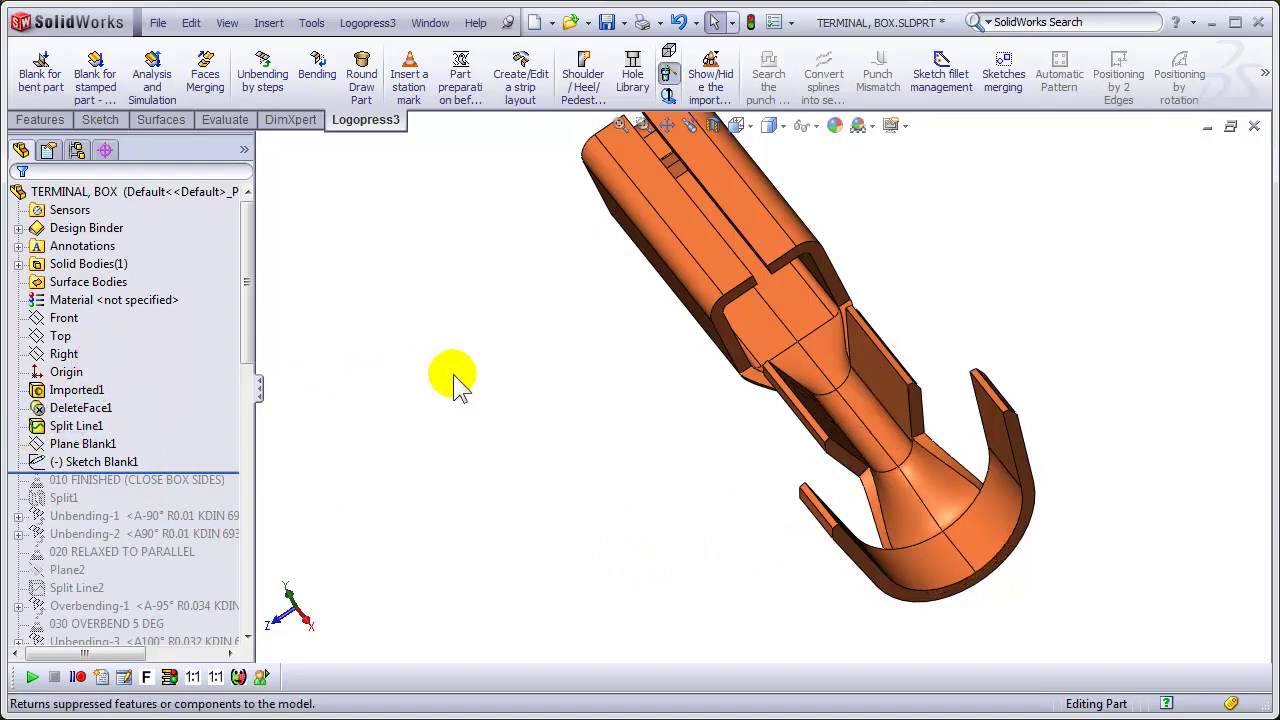
middle_drag(591, 423, 677, 386)
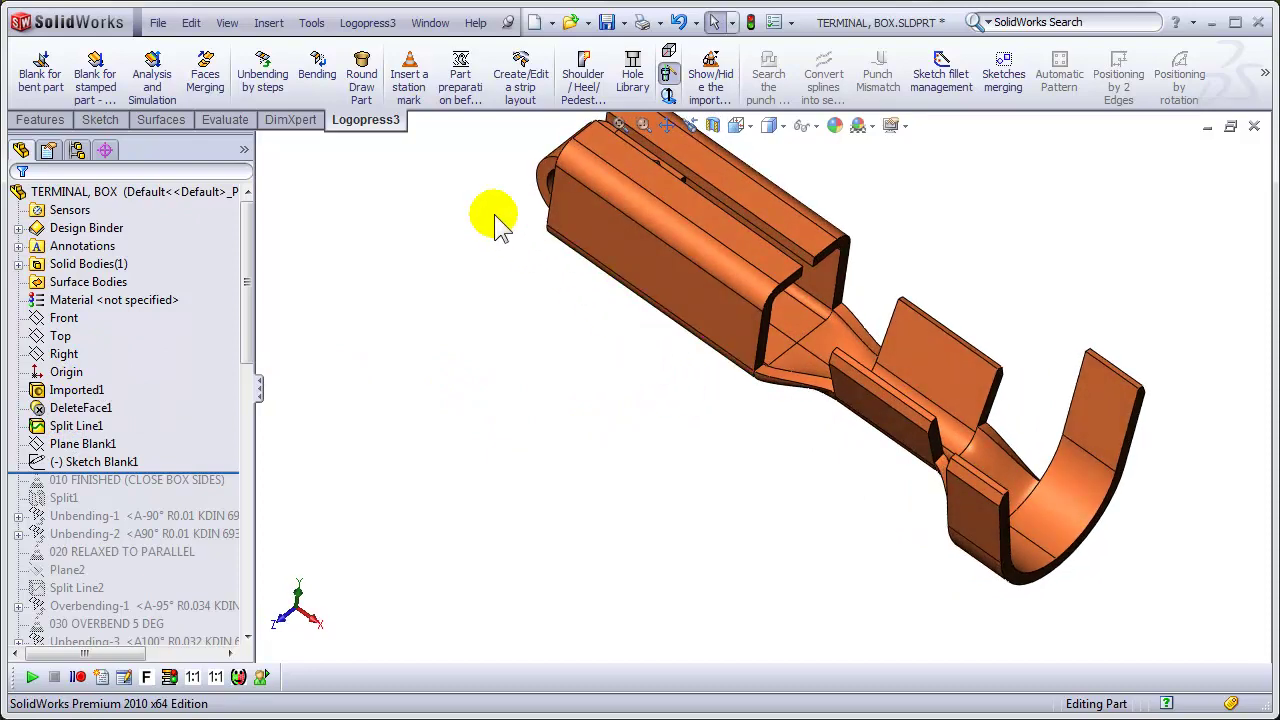
Step: Set up Logopress3 Blank for stamped part: Edge<1> as start, Xs unlocked, split-line vertex pinched
click(95, 75)
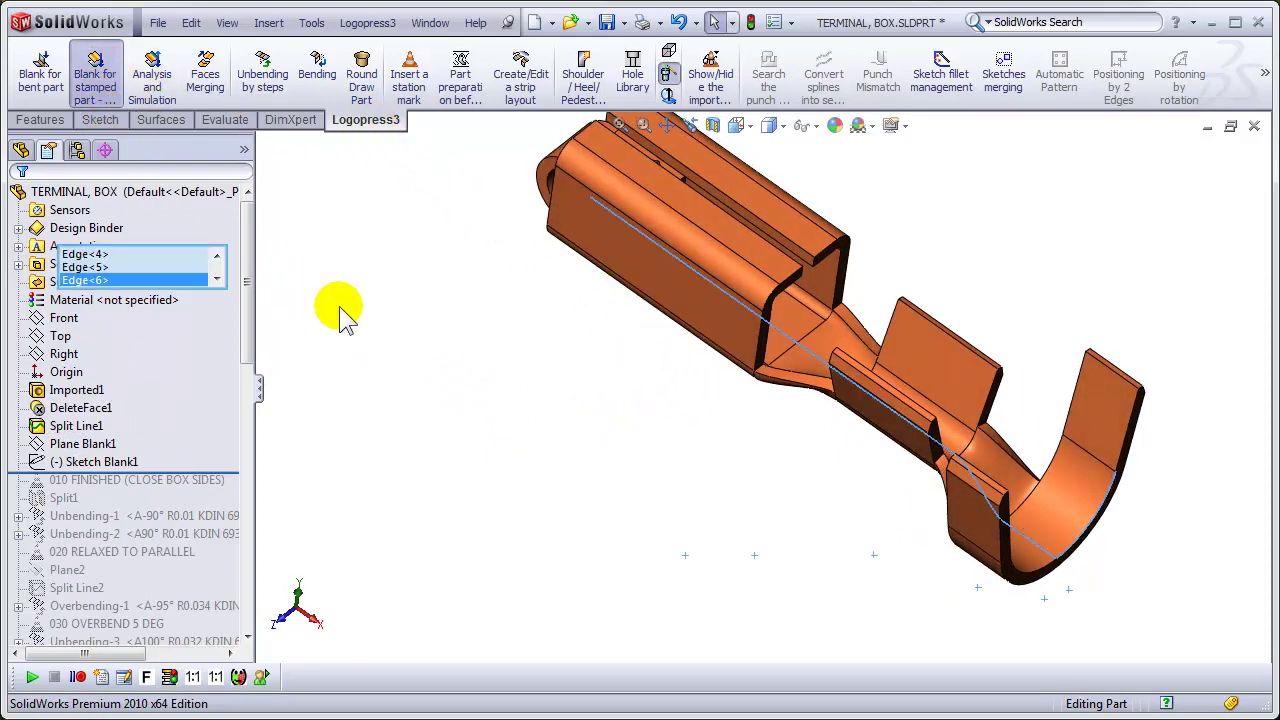
middle_drag(1109, 606, 1080, 549)
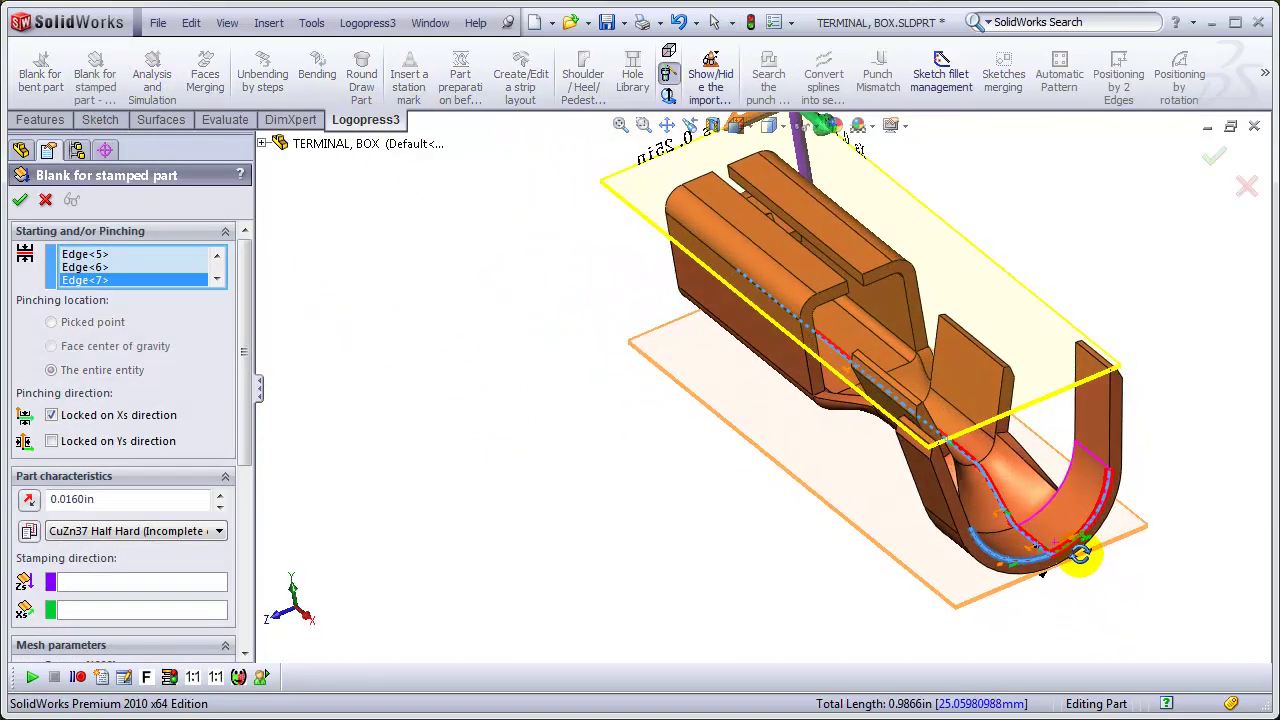
click(1103, 522)
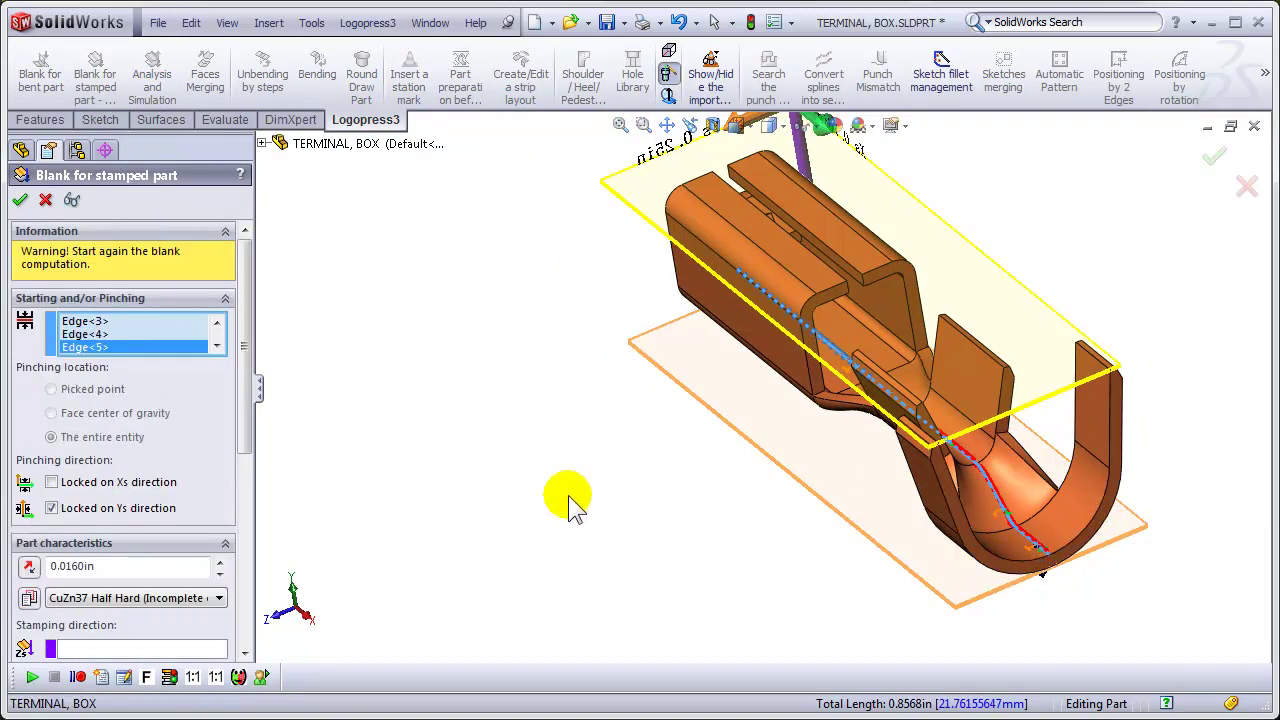
click(217, 322)
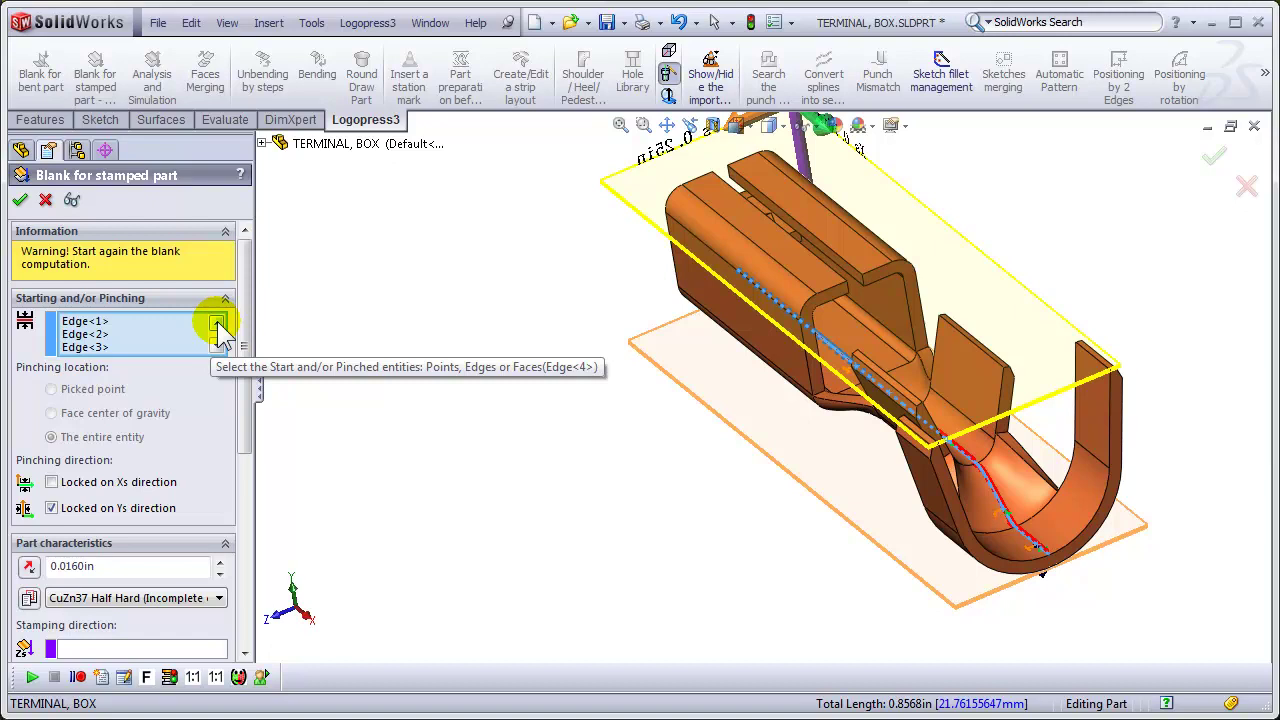
click(206, 322)
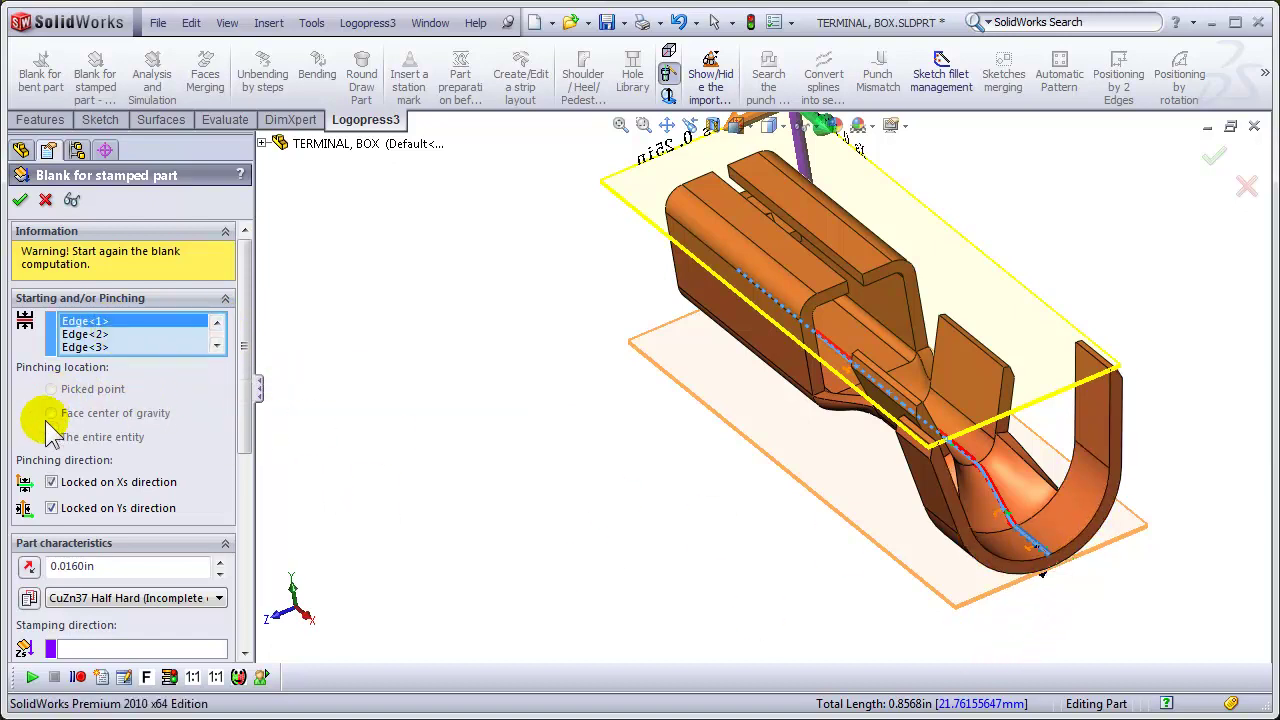
click(52, 483)
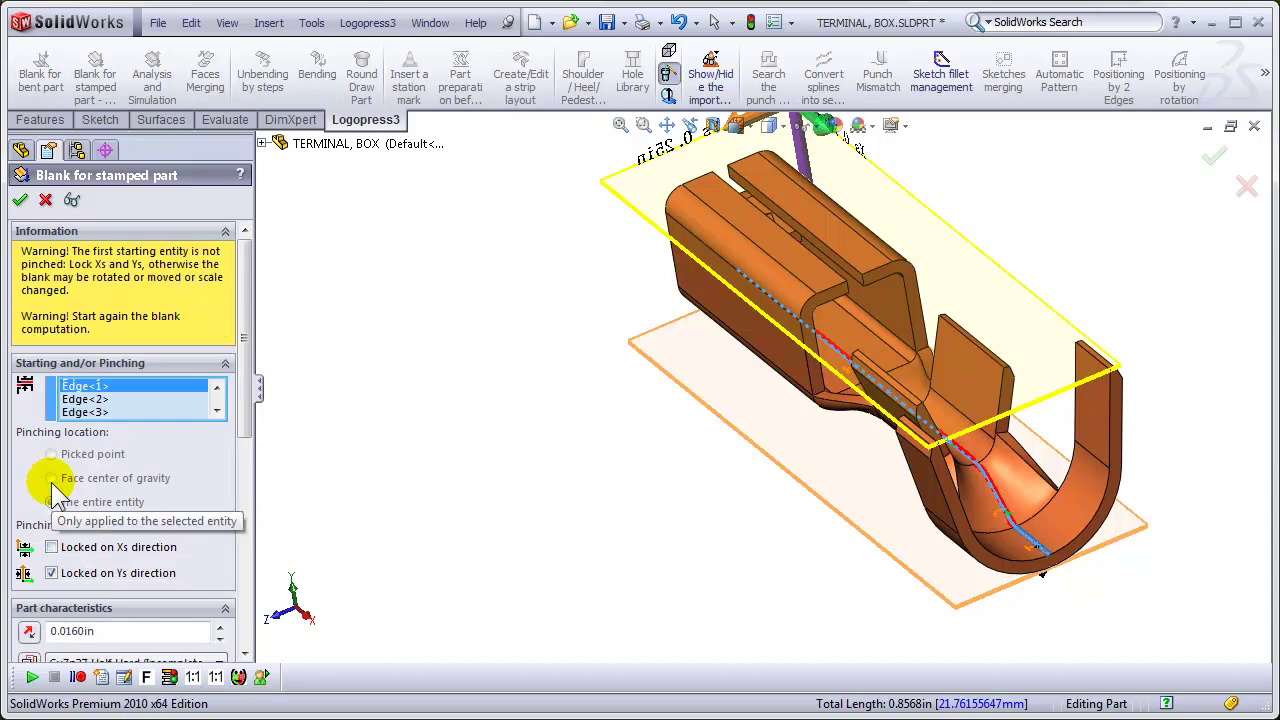
click(1049, 563)
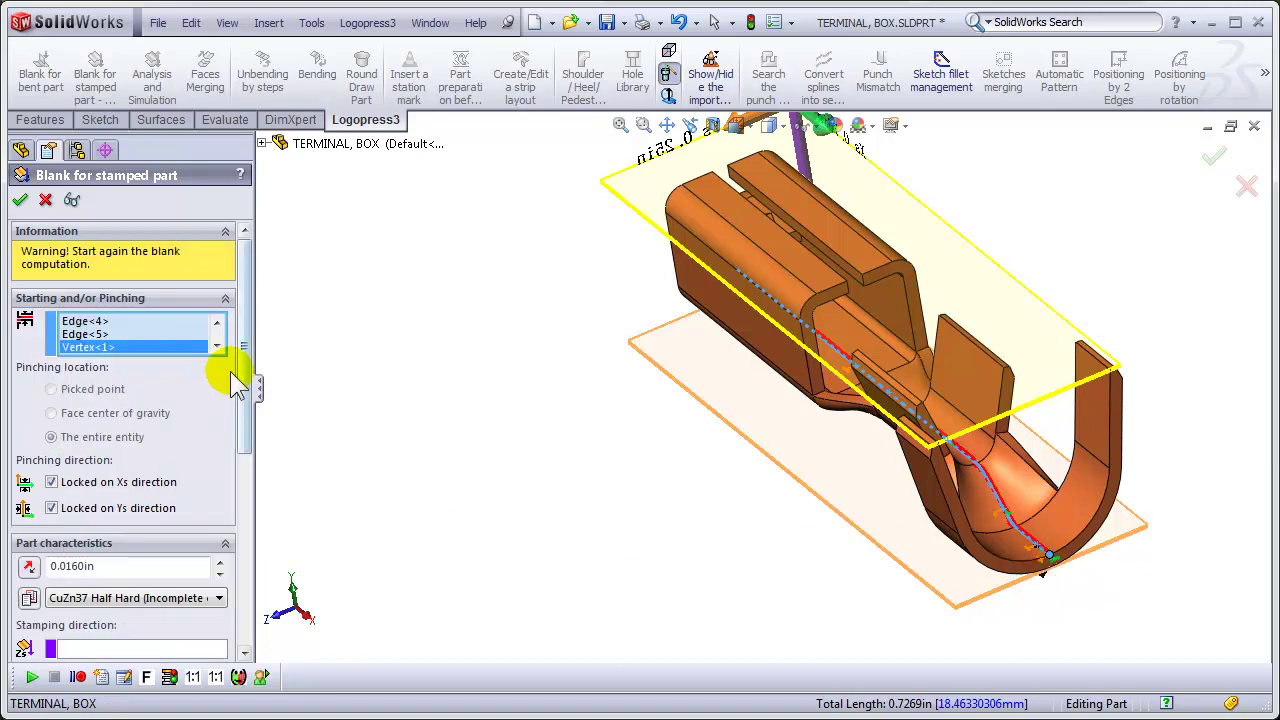
Step: Compute the flat blank preview and inspect its outline beneath the terminal
drag(243, 349, 243, 591)
click(115, 537)
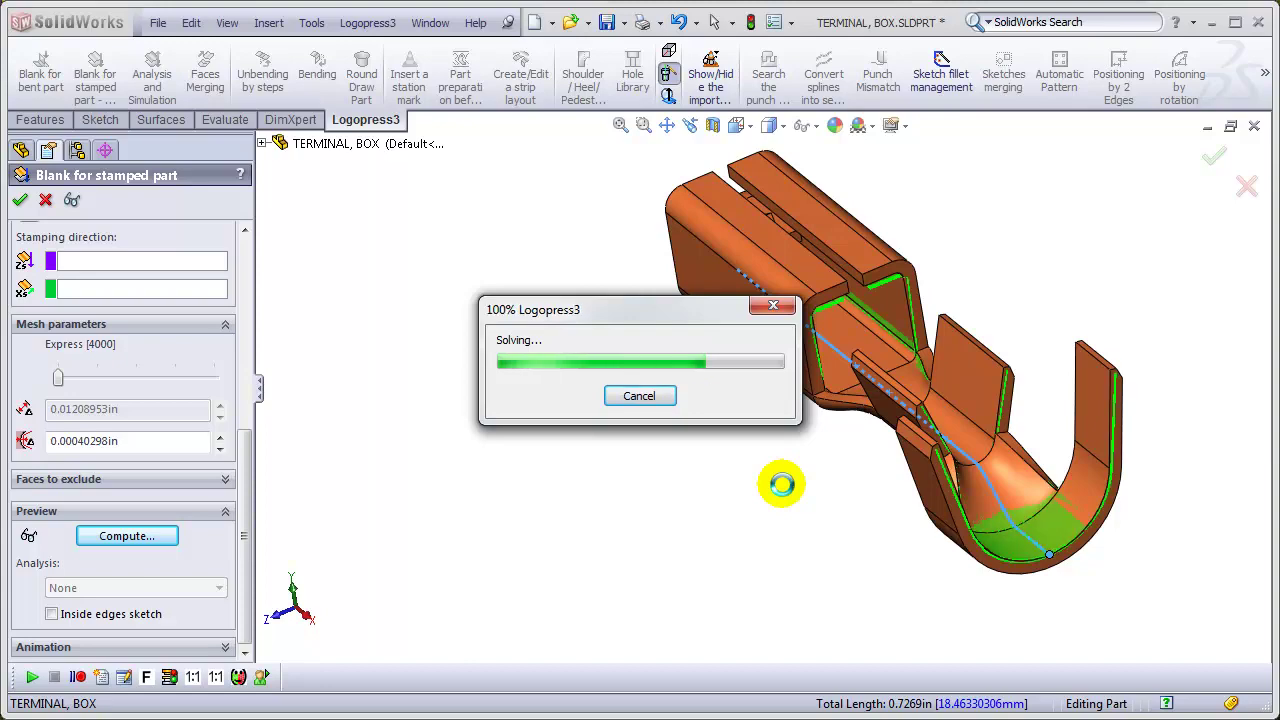
middle_drag(1143, 533, 1214, 514)
scroll(1205, 580, down, 3)
mouse_move(1205, 580)
middle_down()
mouse_move(1200, 571)
mouse_move(1200, 585)
middle_up()
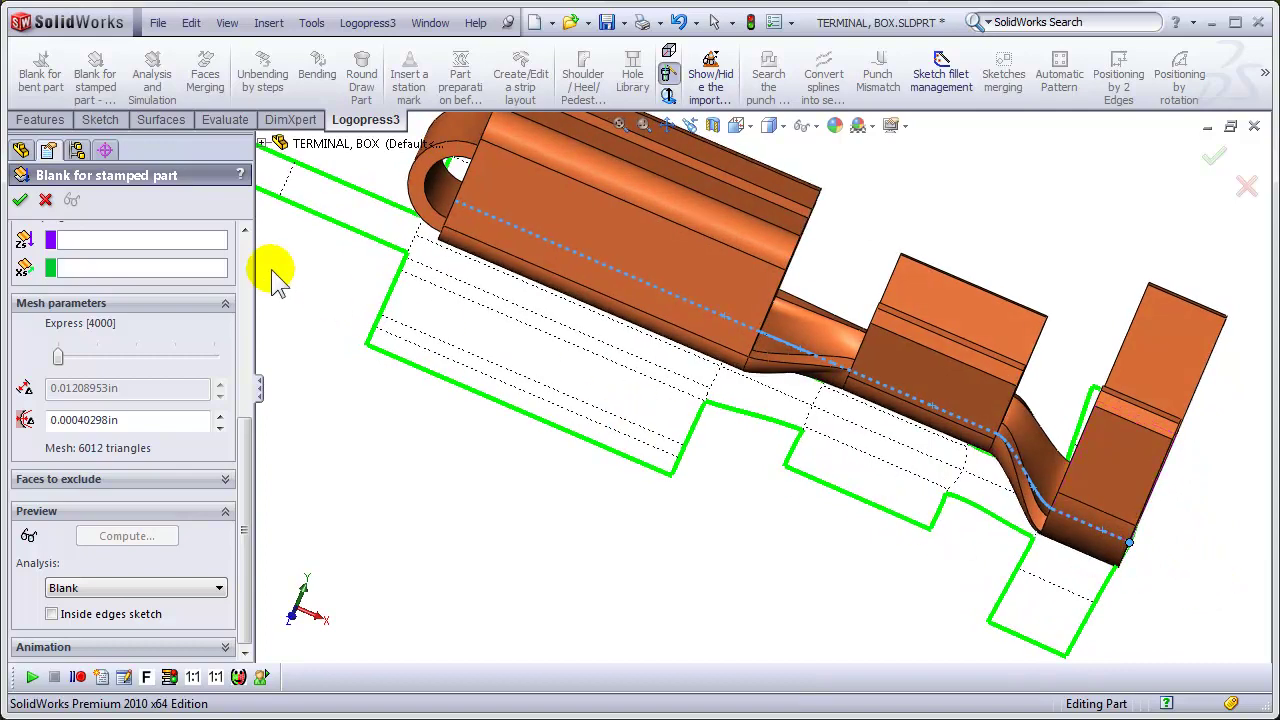
Step: Accept the new blank, then suppress DeleteFace1, Split Line1 and Imported1
click(20, 200)
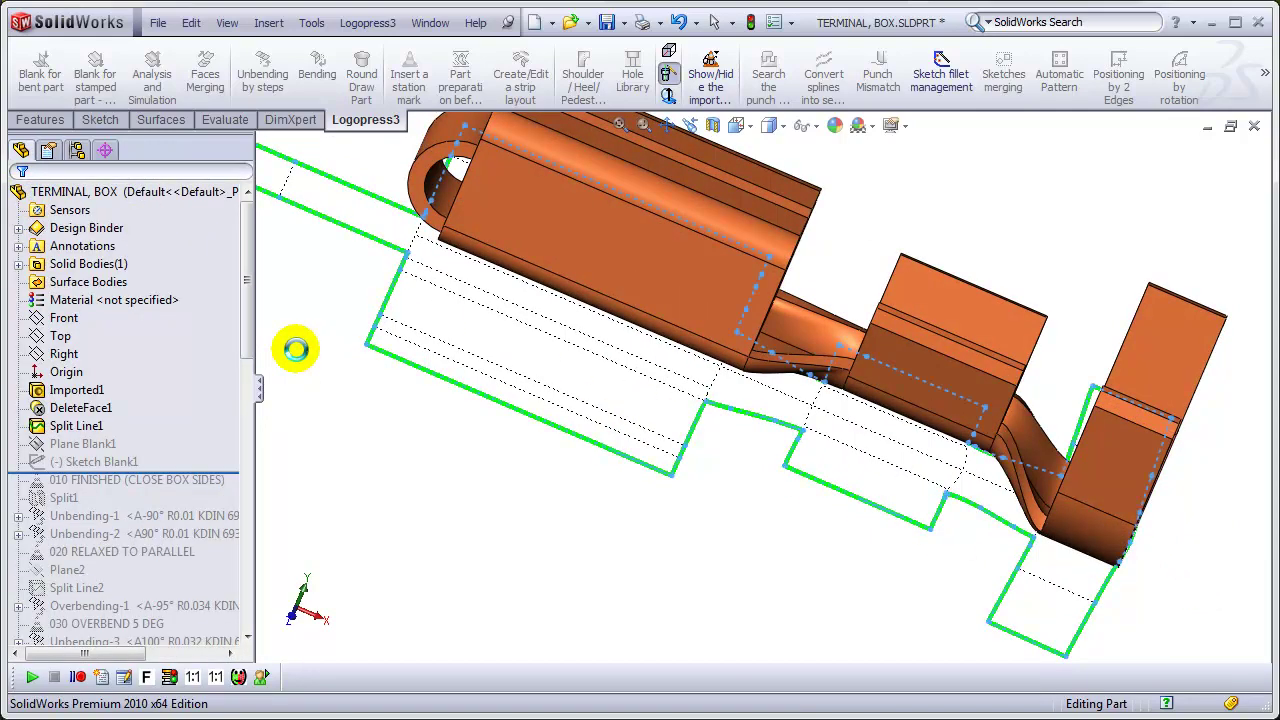
middle_drag(623, 531, 943, 443)
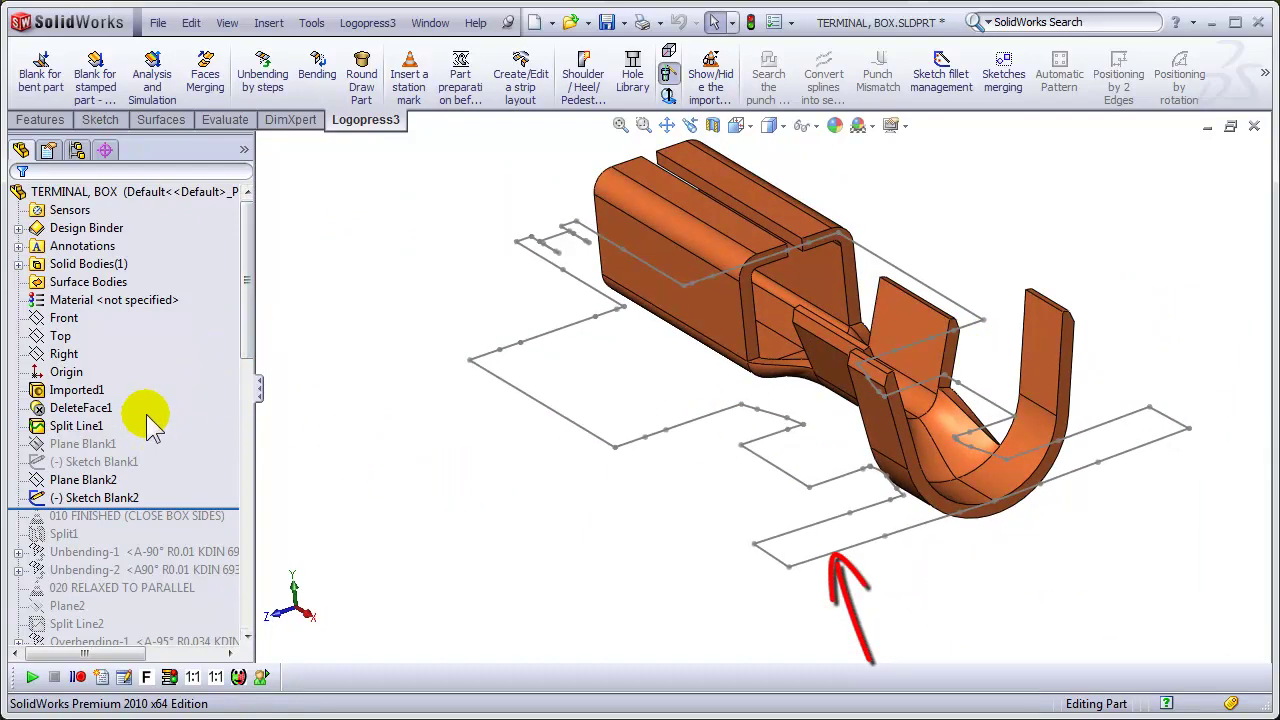
click(80, 408)
ctrl+click(76, 425)
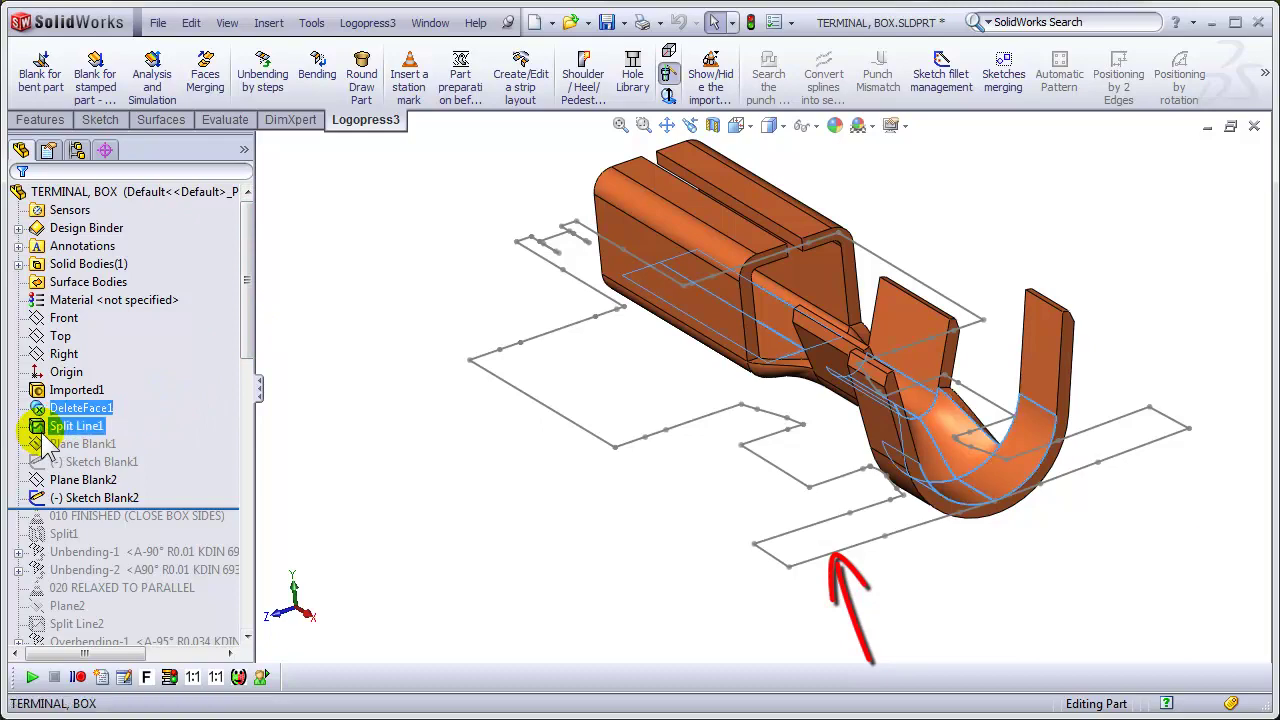
ctrl+click(72, 389)
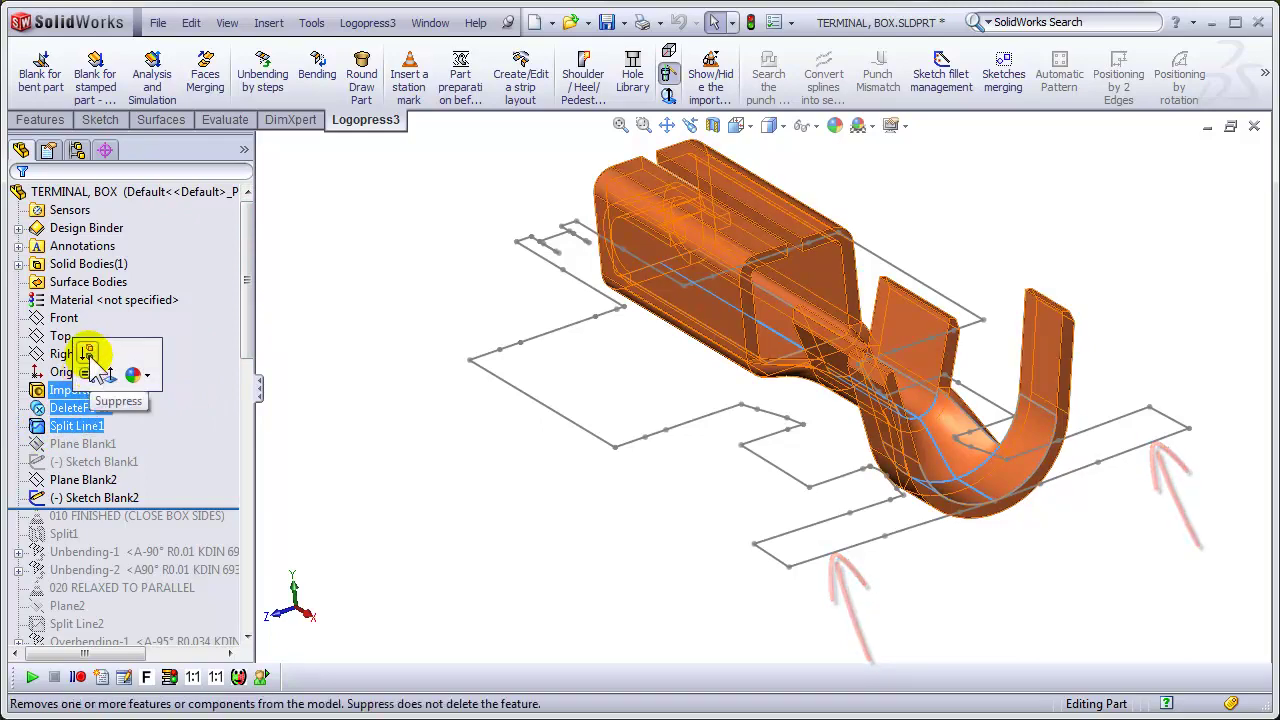
click(88, 354)
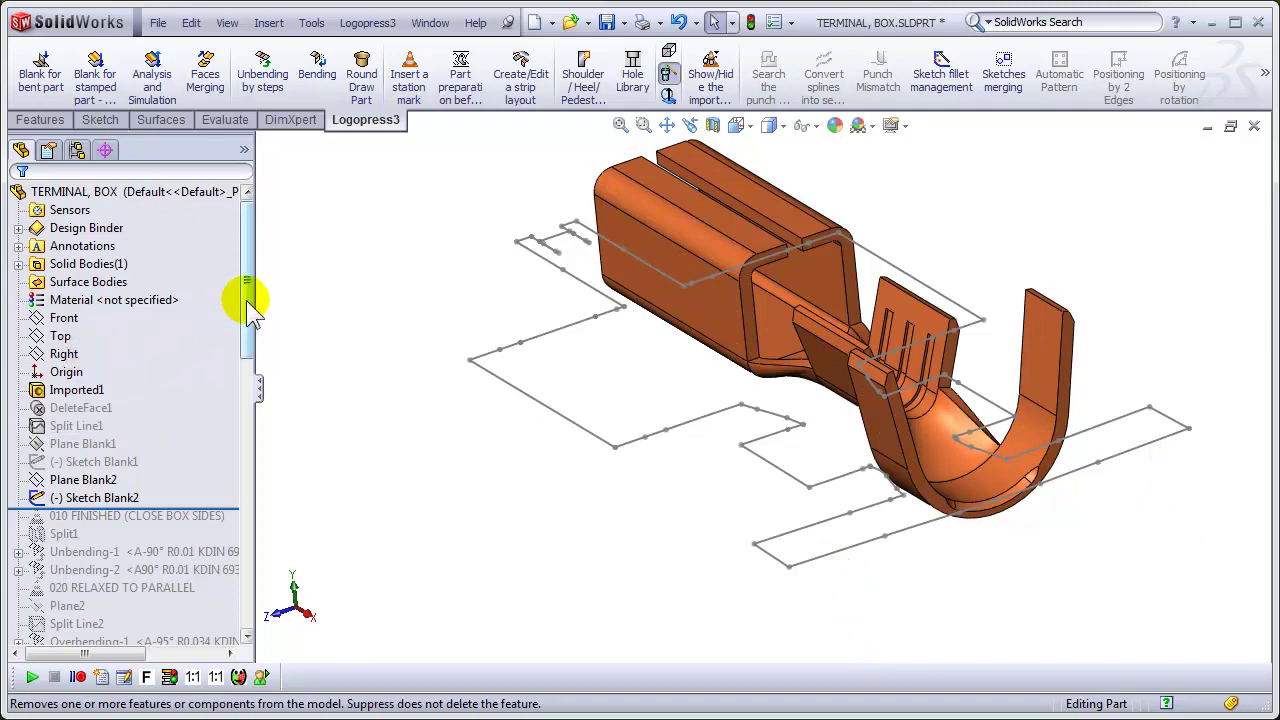
drag(250, 310, 222, 592)
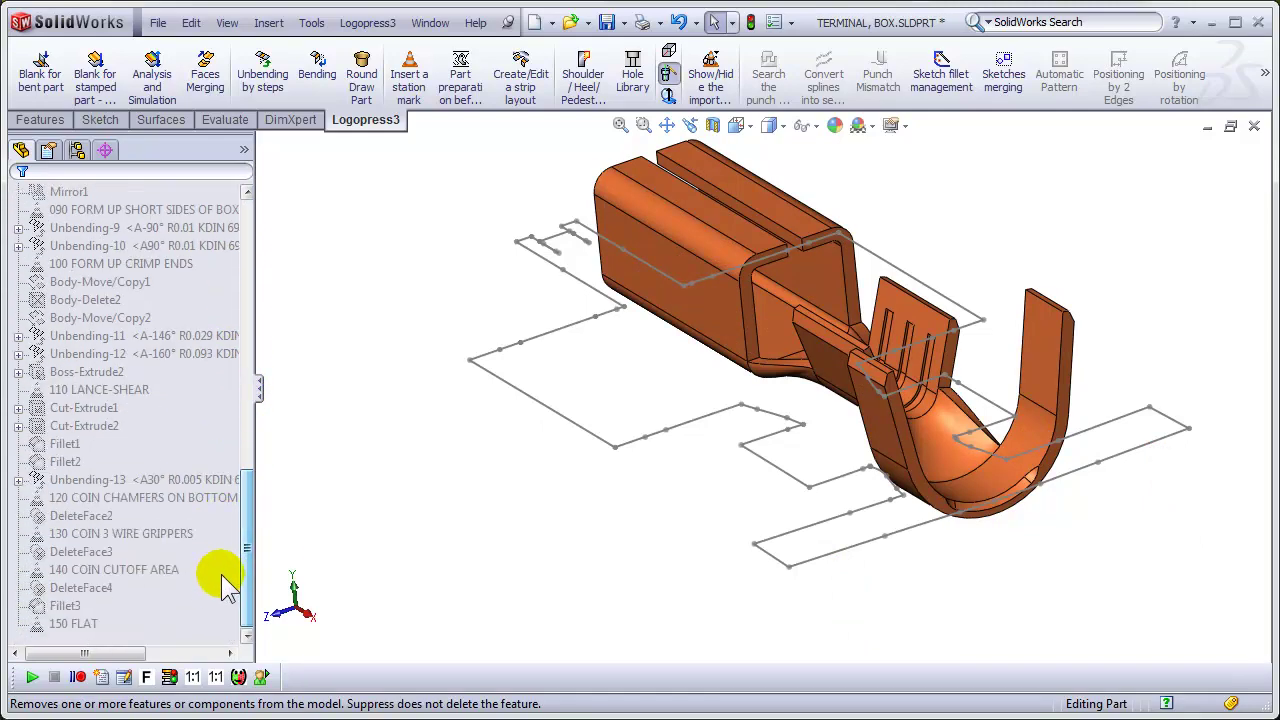
Step: Roll the part forward through Unbending-12 and zoom onto the flattened strip
right_click(114, 362)
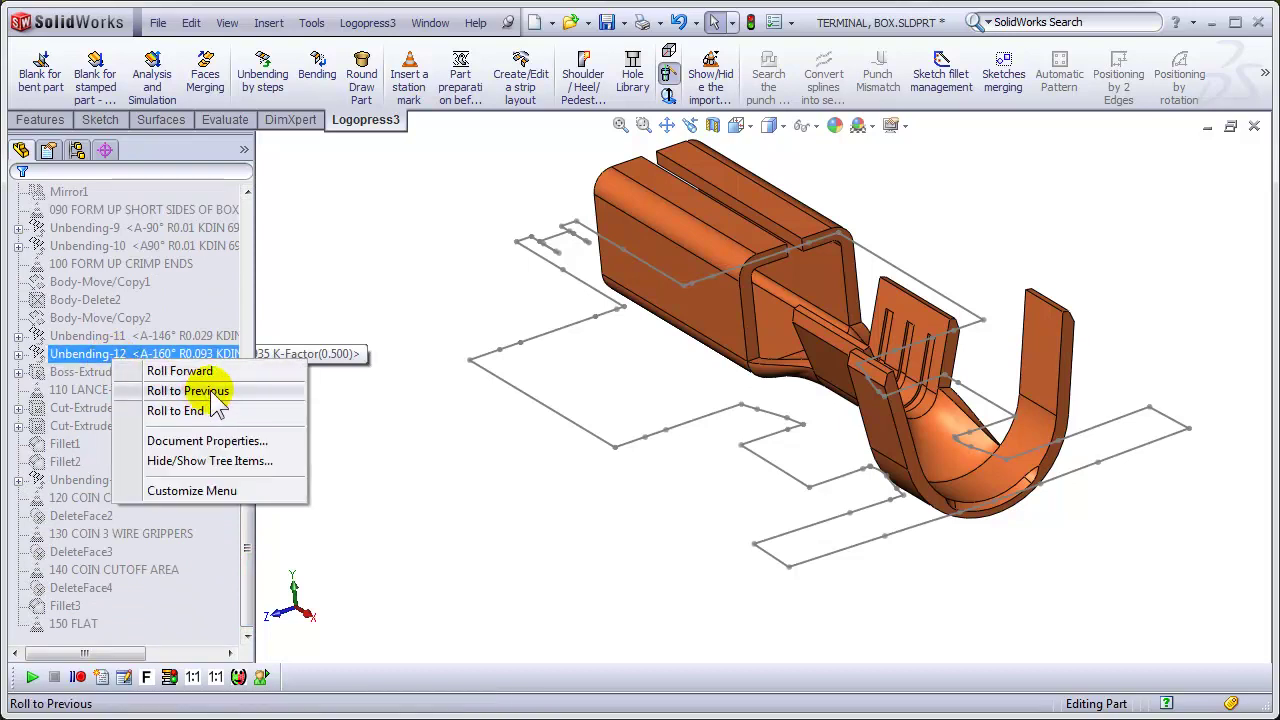
click(190, 371)
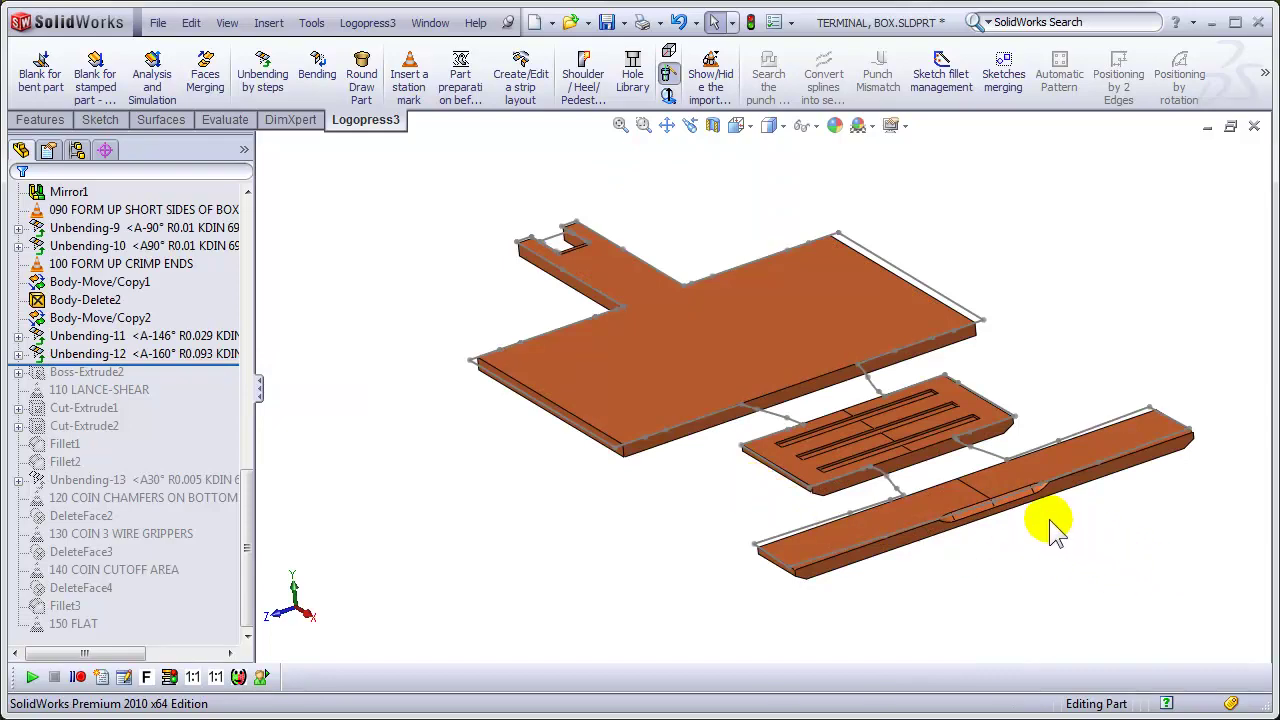
scroll(1055, 530, down, 8)
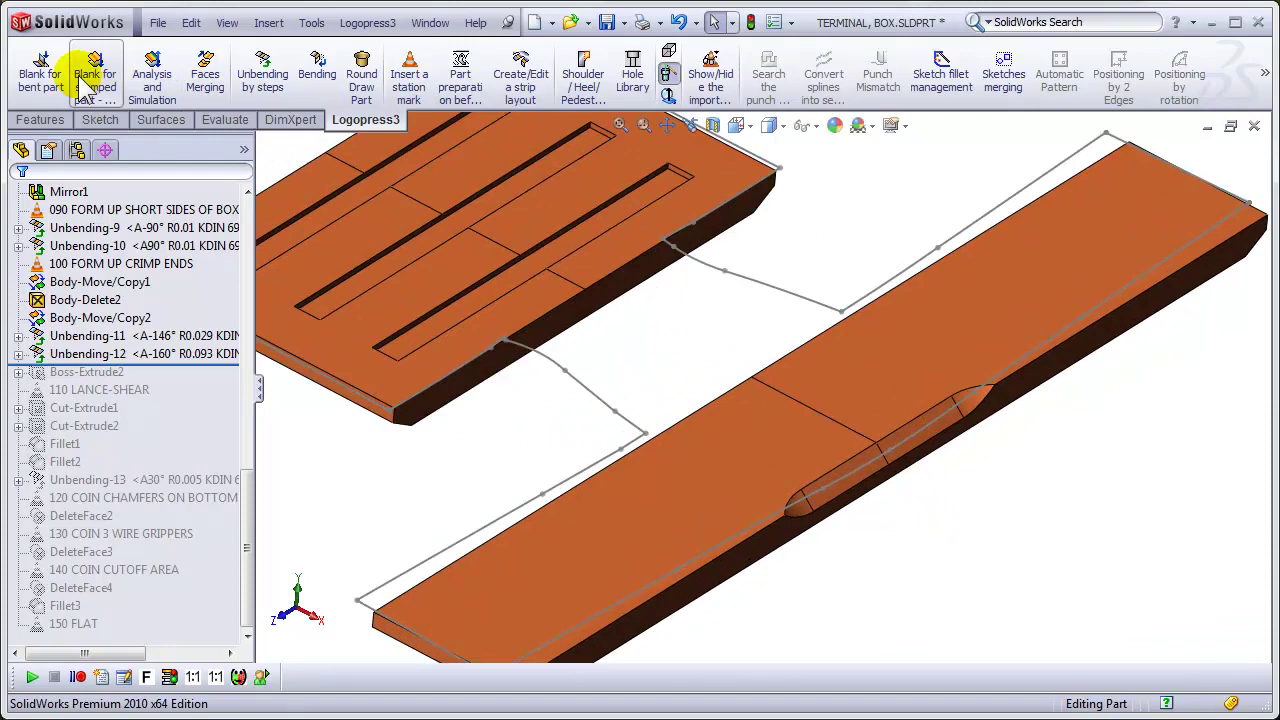
Step: Use Logopress3 Faces Merging on the bump's tangent faces to create Surface-Imported1
click(199, 80)
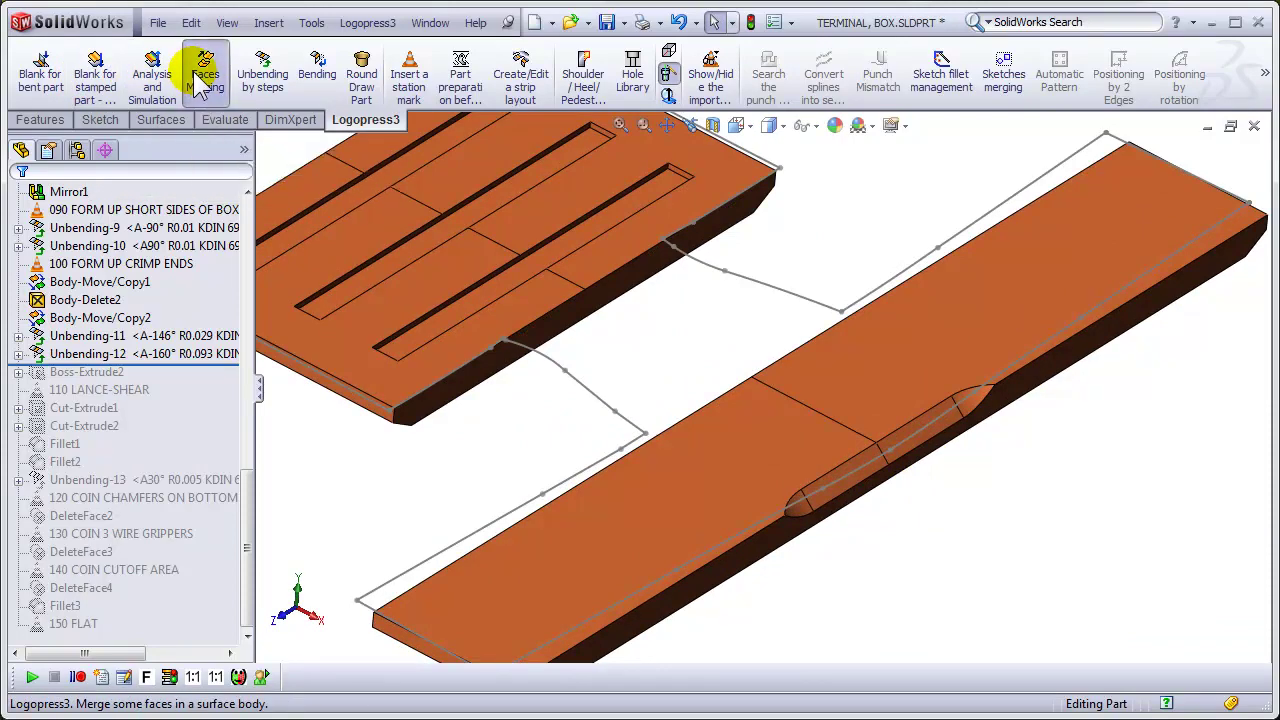
right_click(914, 440)
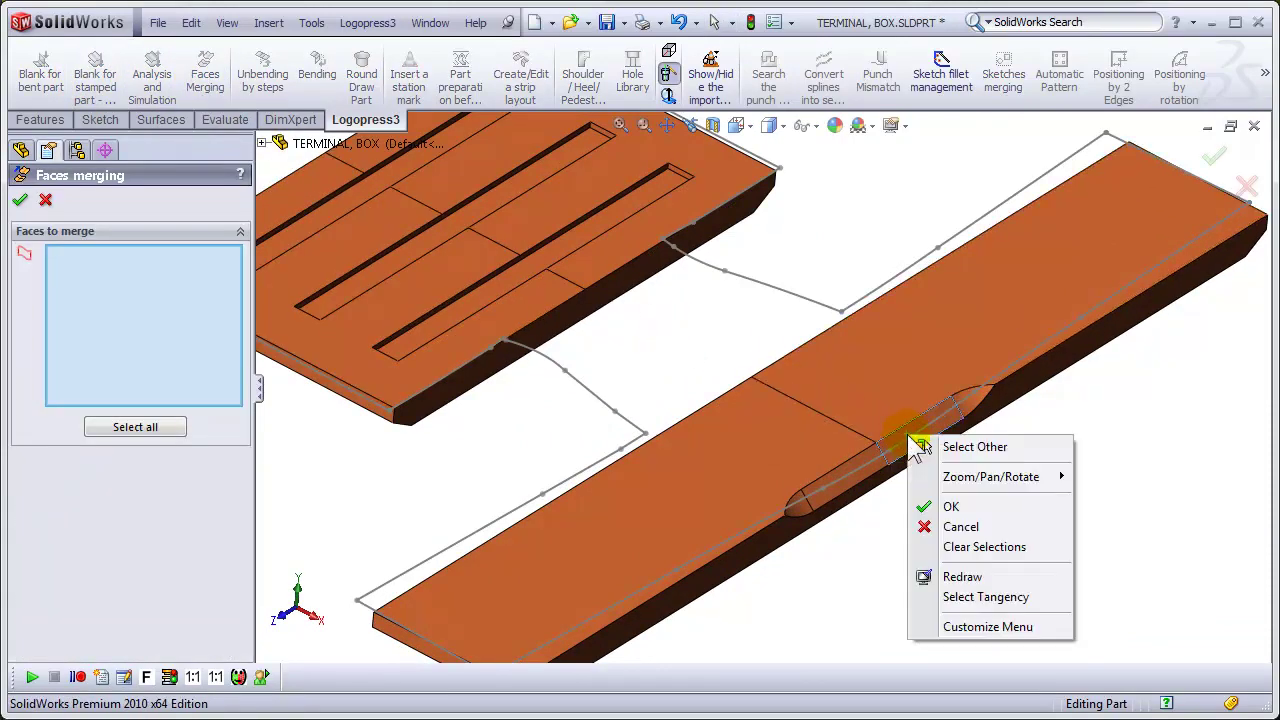
click(985, 597)
key(Return)
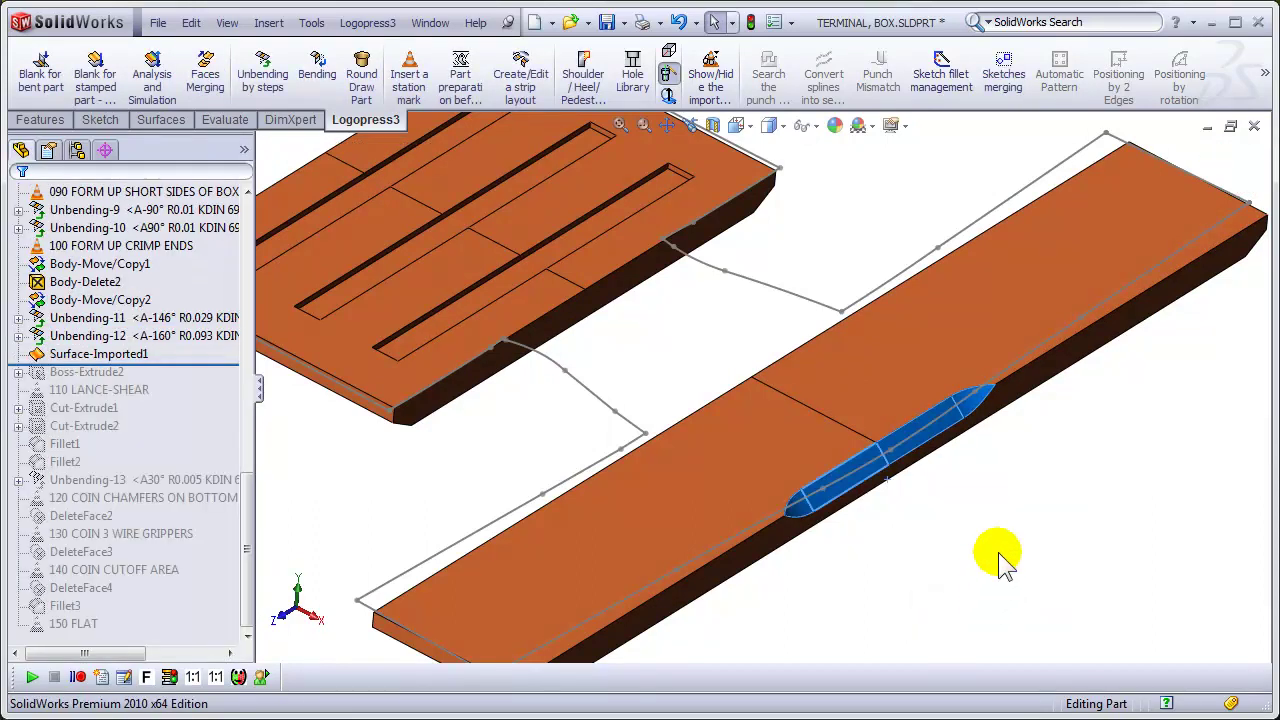
click(1028, 486)
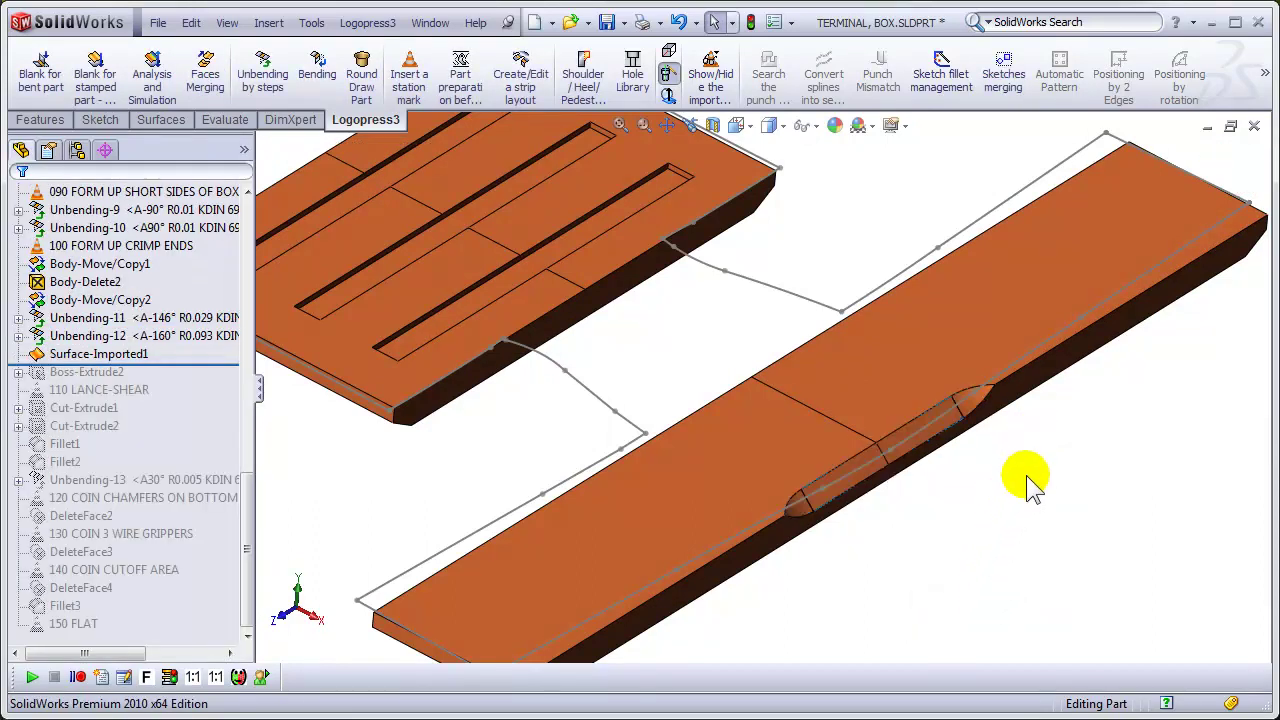
Step: Delete Unbending-12 together with its absorbed DeleteFace4 and rebuild the part
click(192, 365)
drag(192, 360, 194, 327)
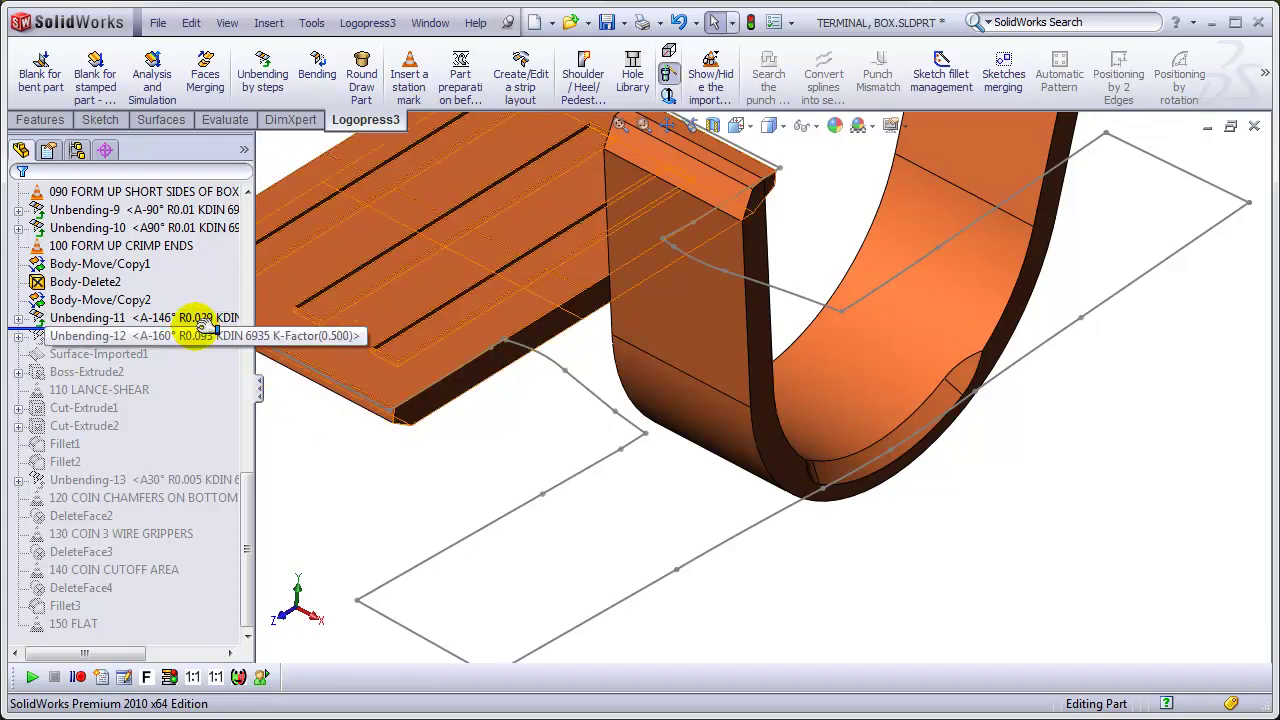
drag(205, 327, 200, 344)
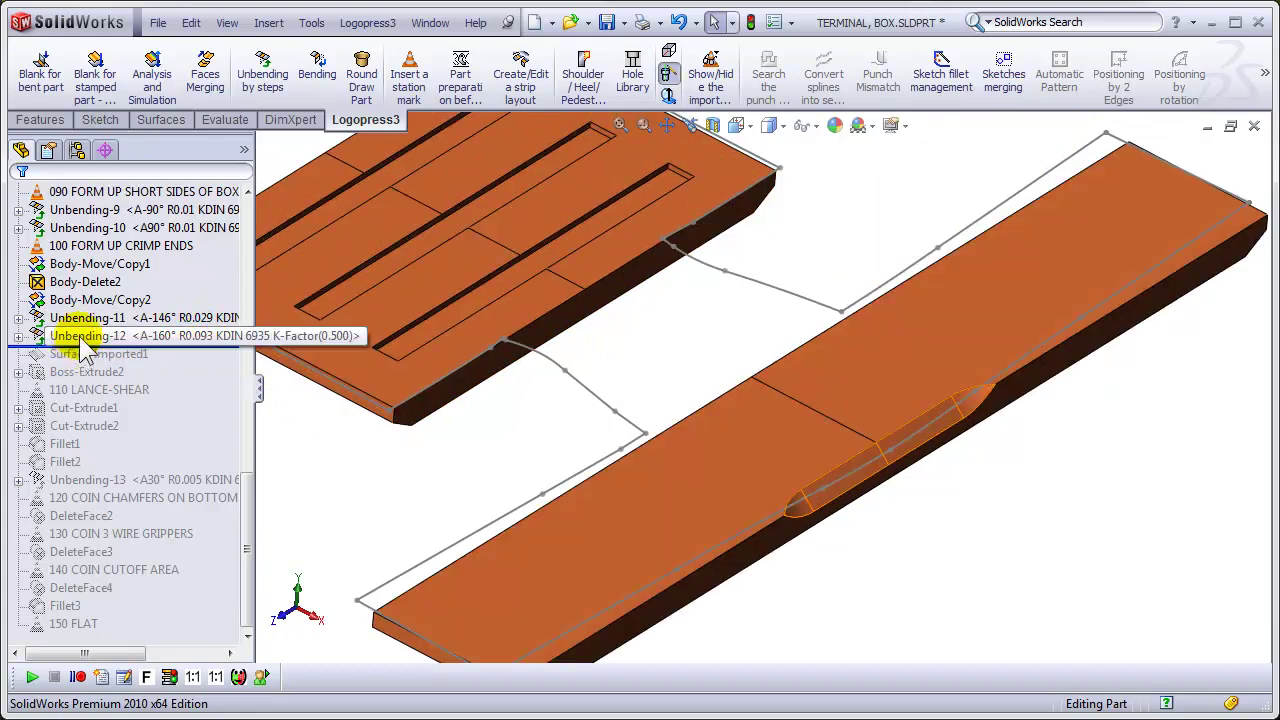
click(84, 338)
ctrl+click(88, 322)
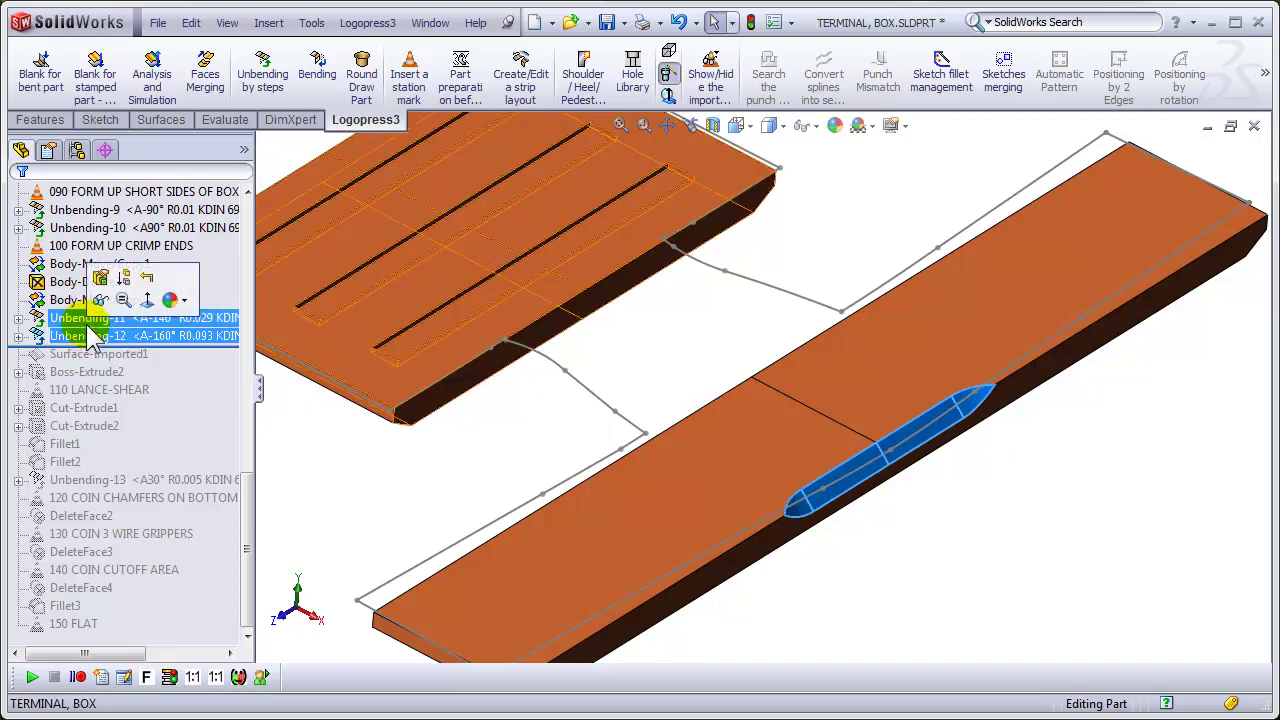
key(Delete)
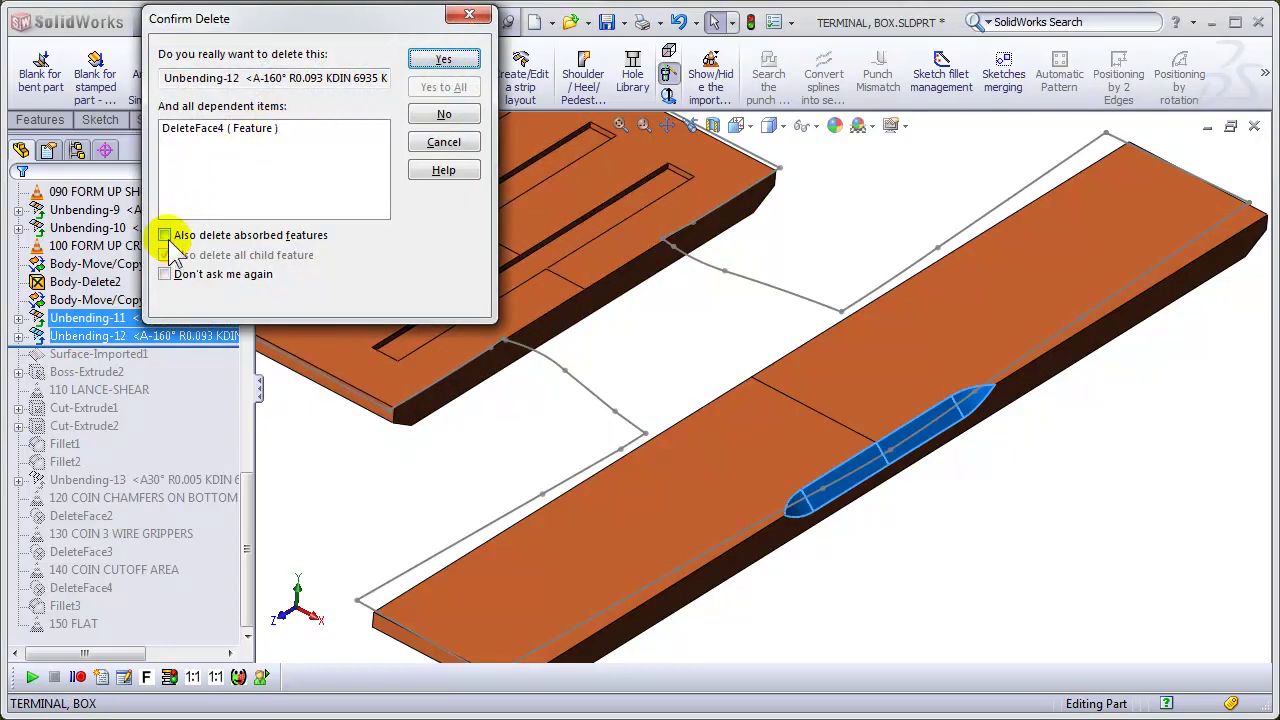
click(165, 236)
click(444, 60)
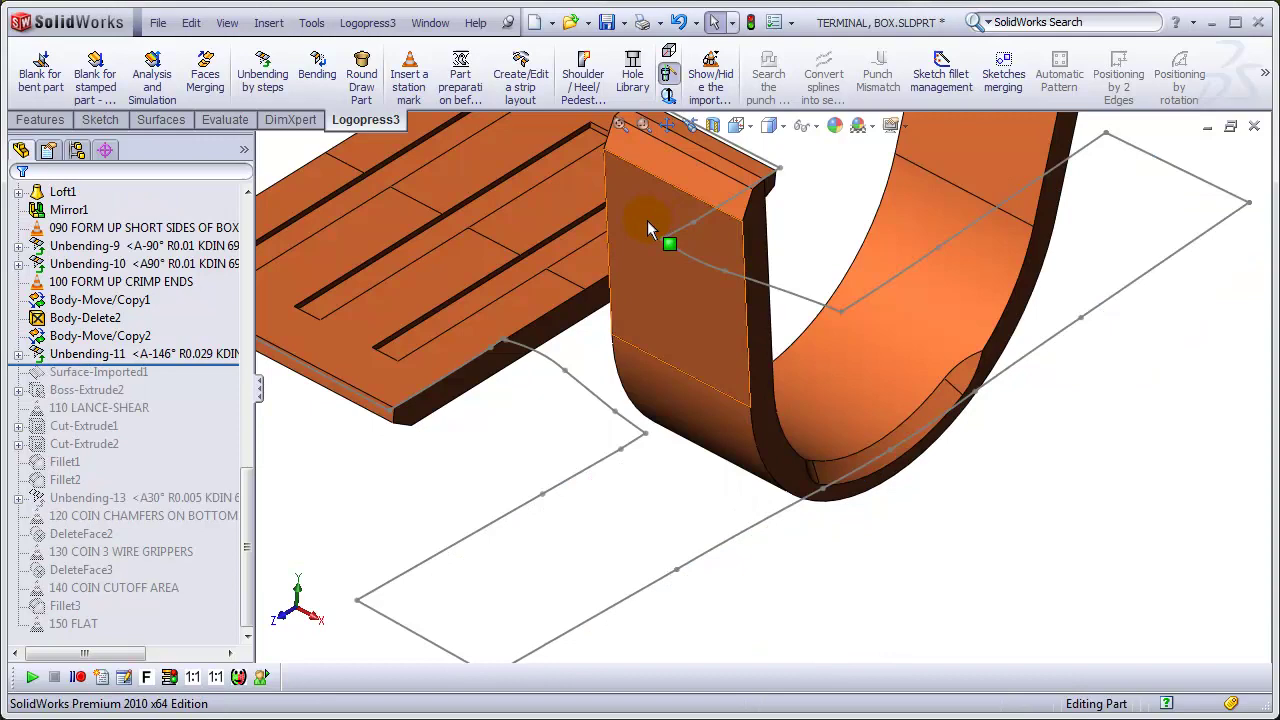
Step: Edit Body-Delete2 to also delete the U-shaped bend body Split1[1]
click(78, 318)
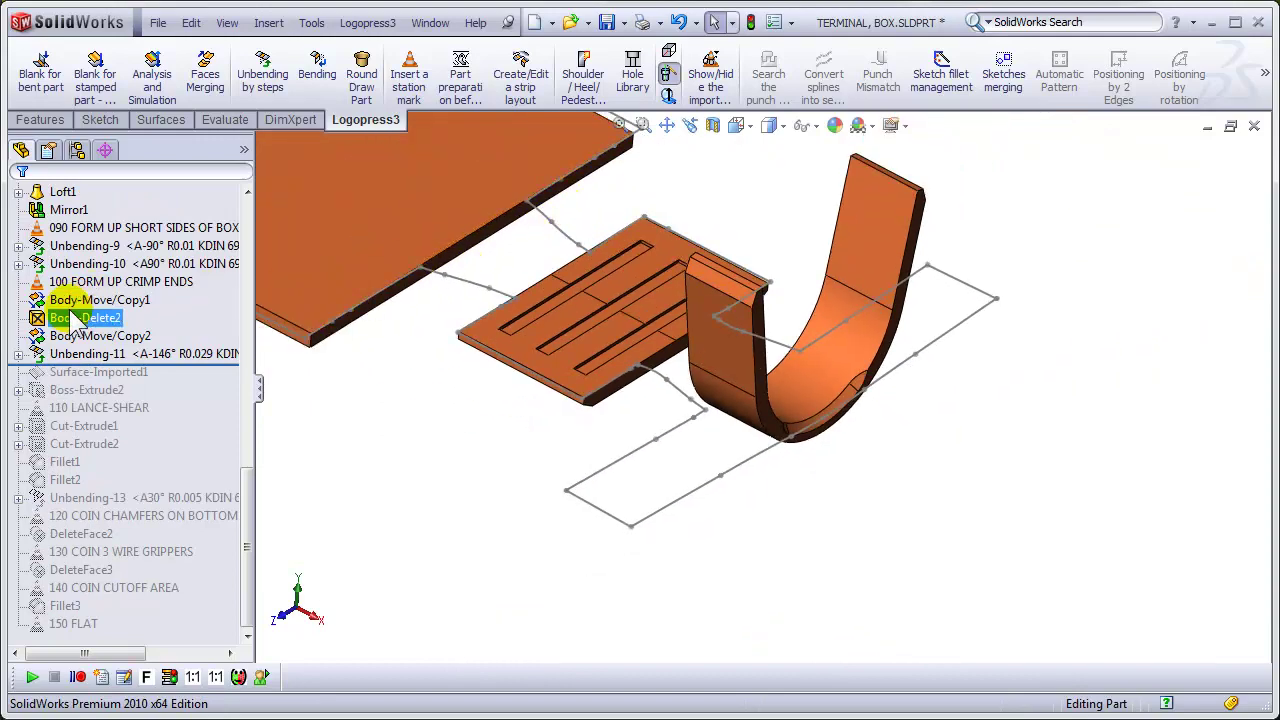
ctrl+click(78, 300)
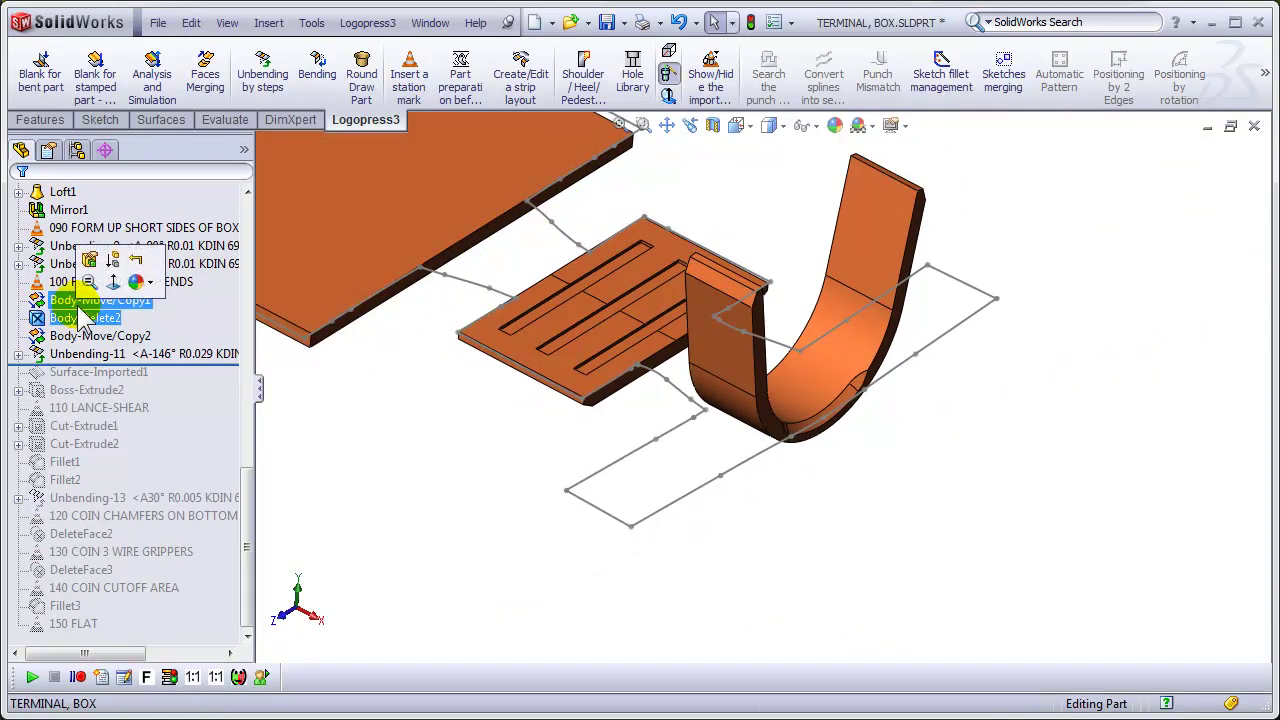
click(90, 262)
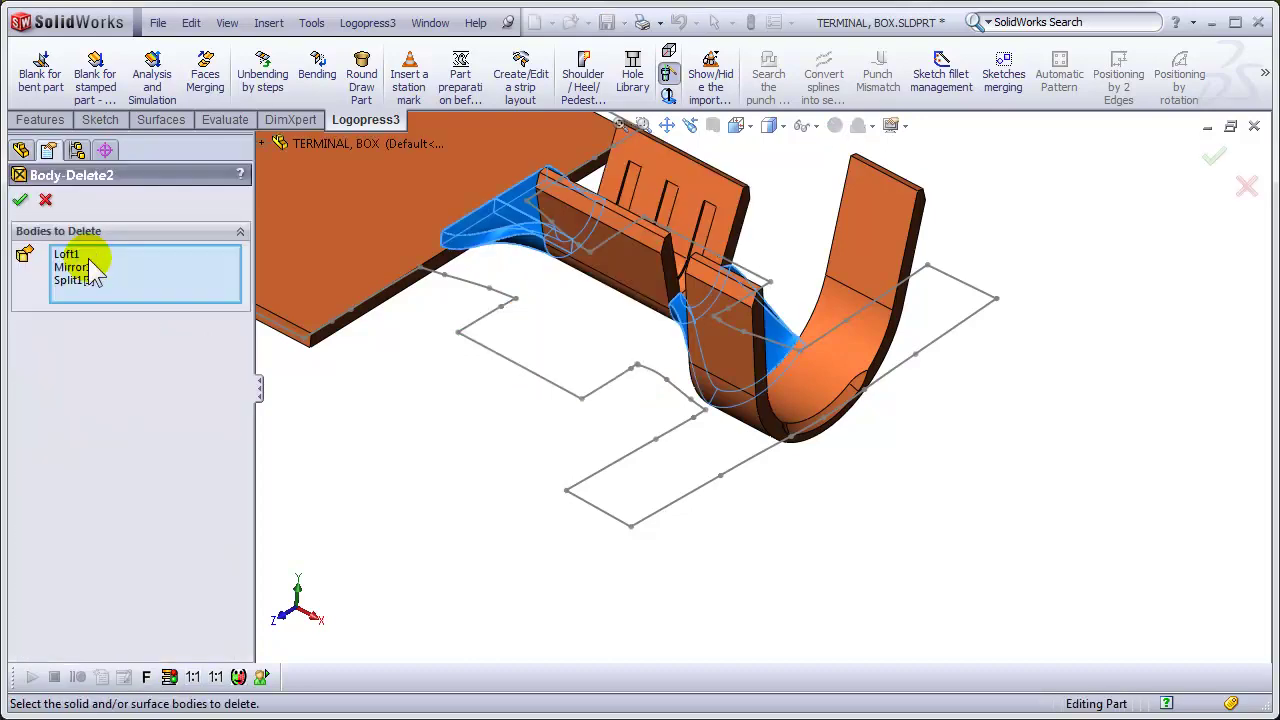
click(893, 234)
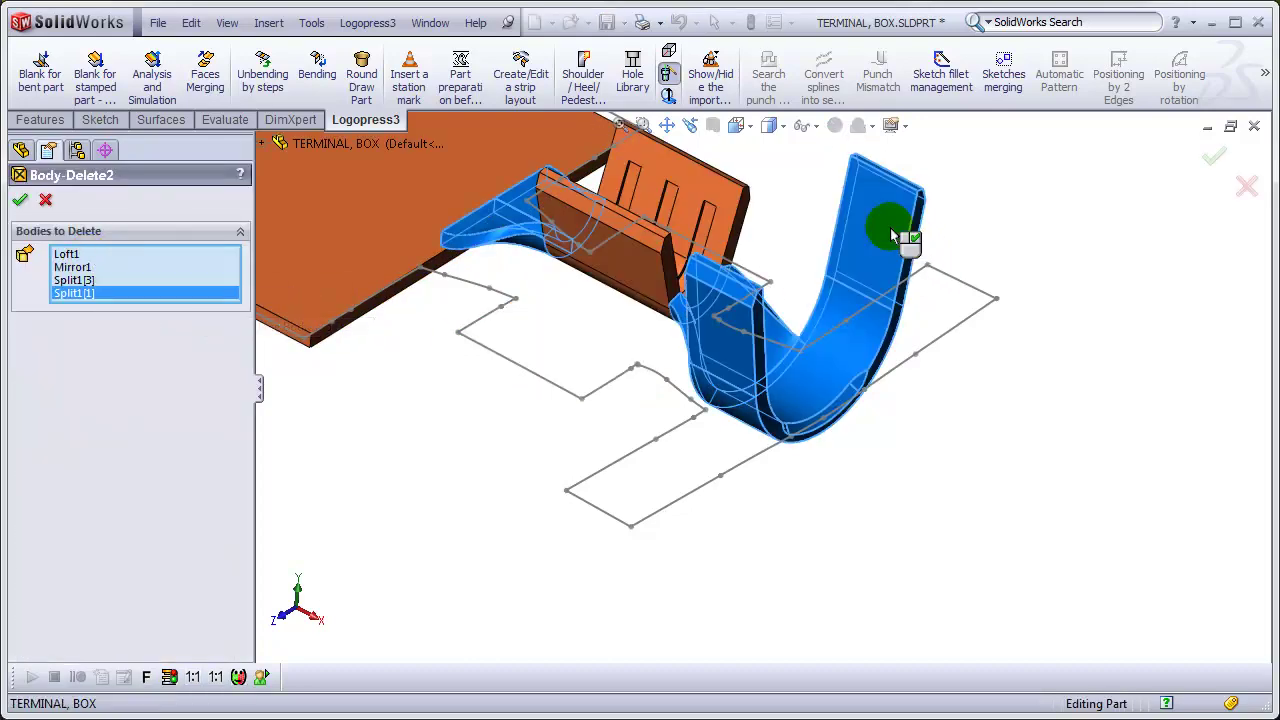
right_click(887, 240)
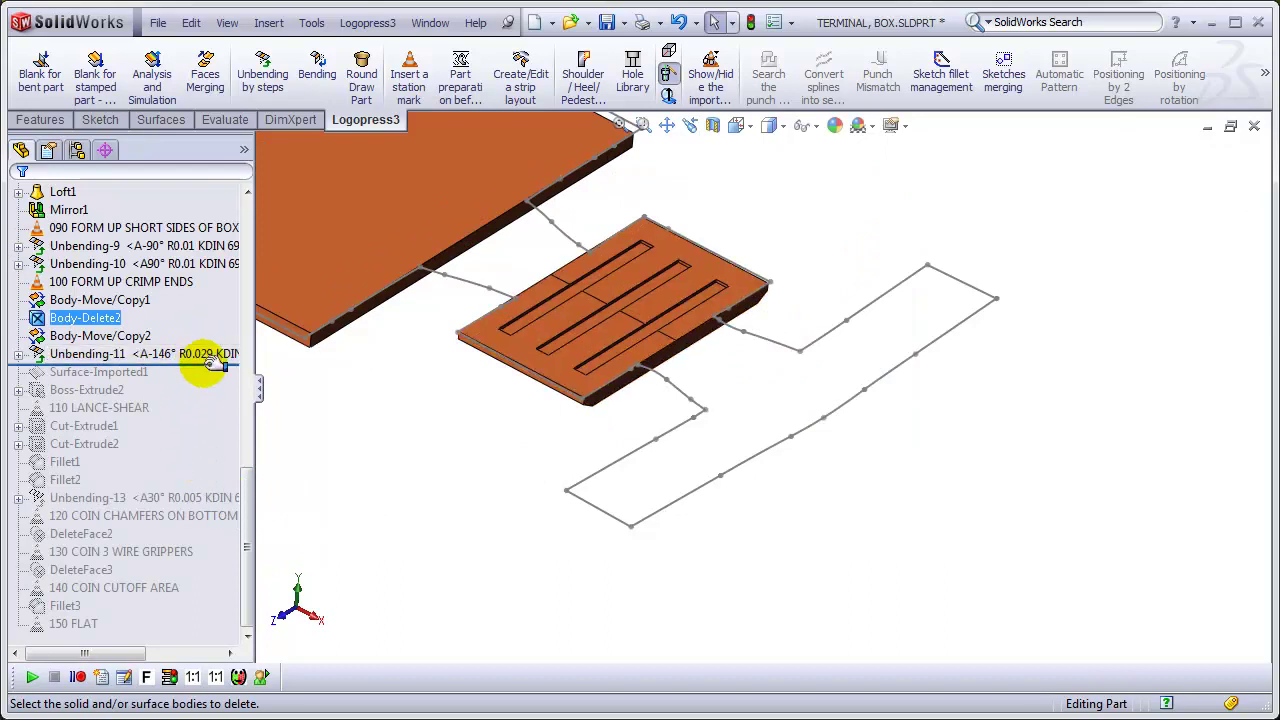
Step: Roll forward past Surface-Imported1 and Boss-Extrude2, then edit Boss-Extrude2's warning-flagged Sketch4
drag(210, 366, 213, 389)
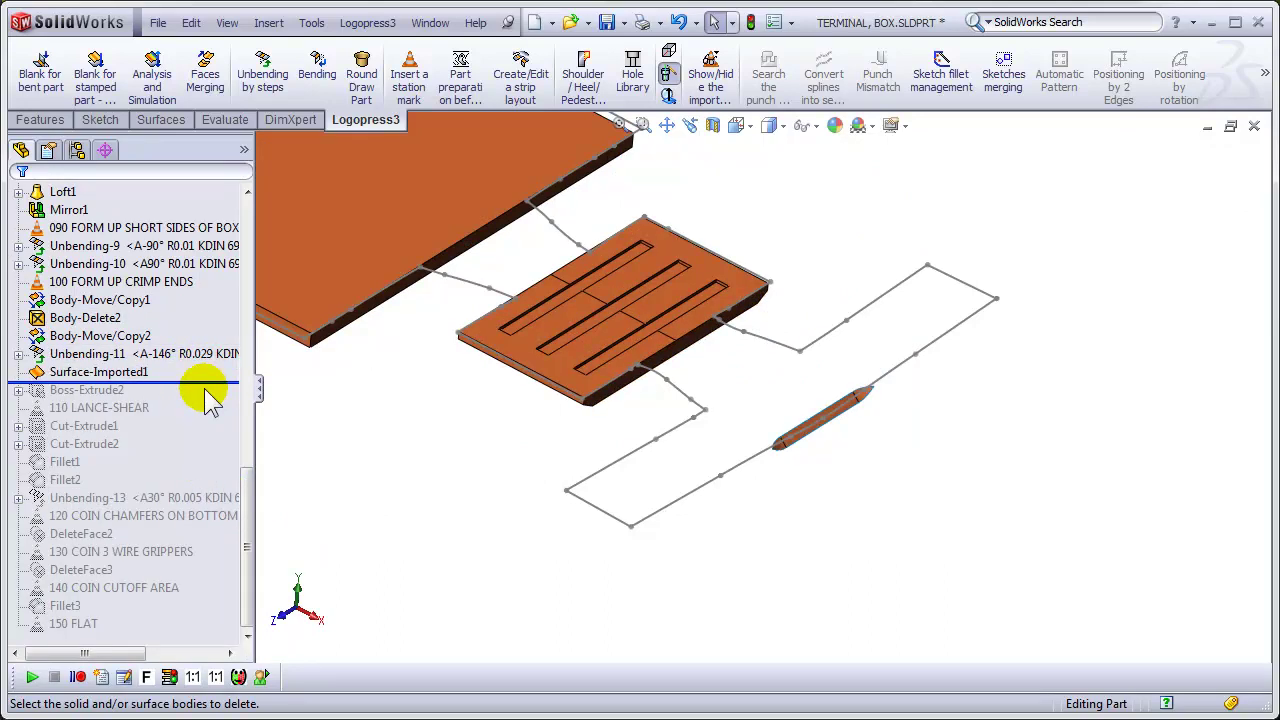
drag(210, 382, 215, 400)
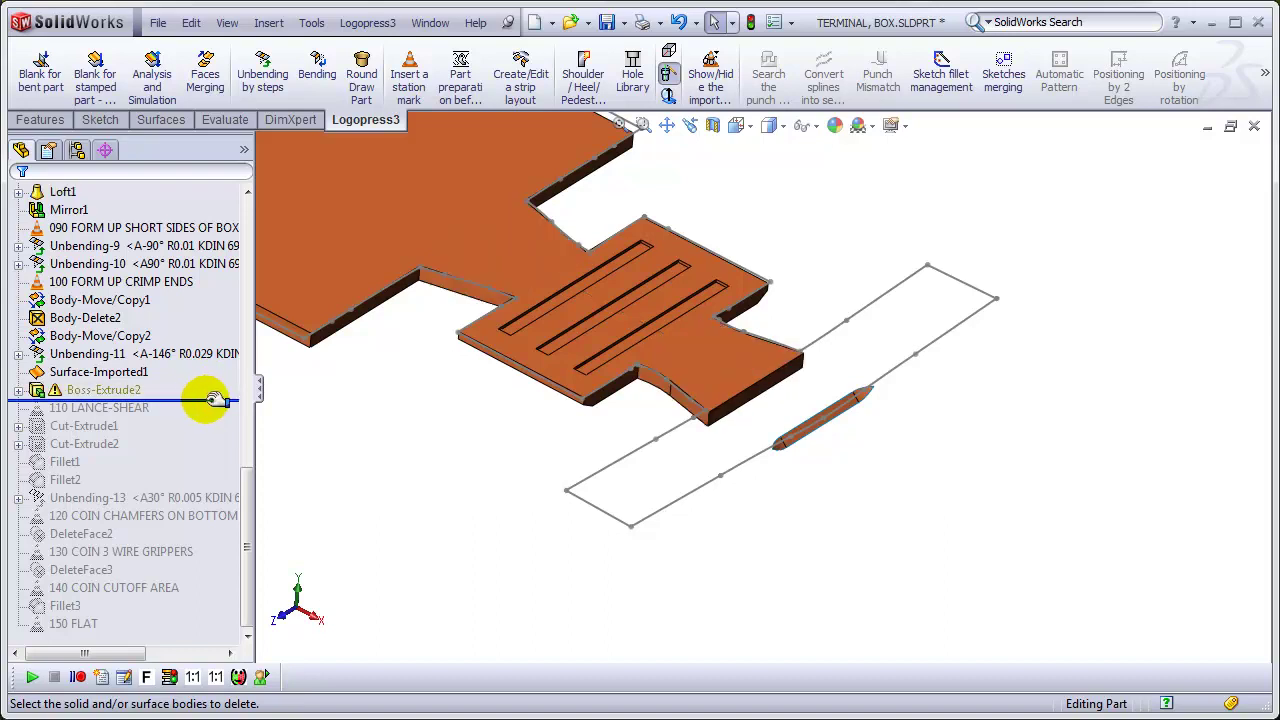
click(18, 390)
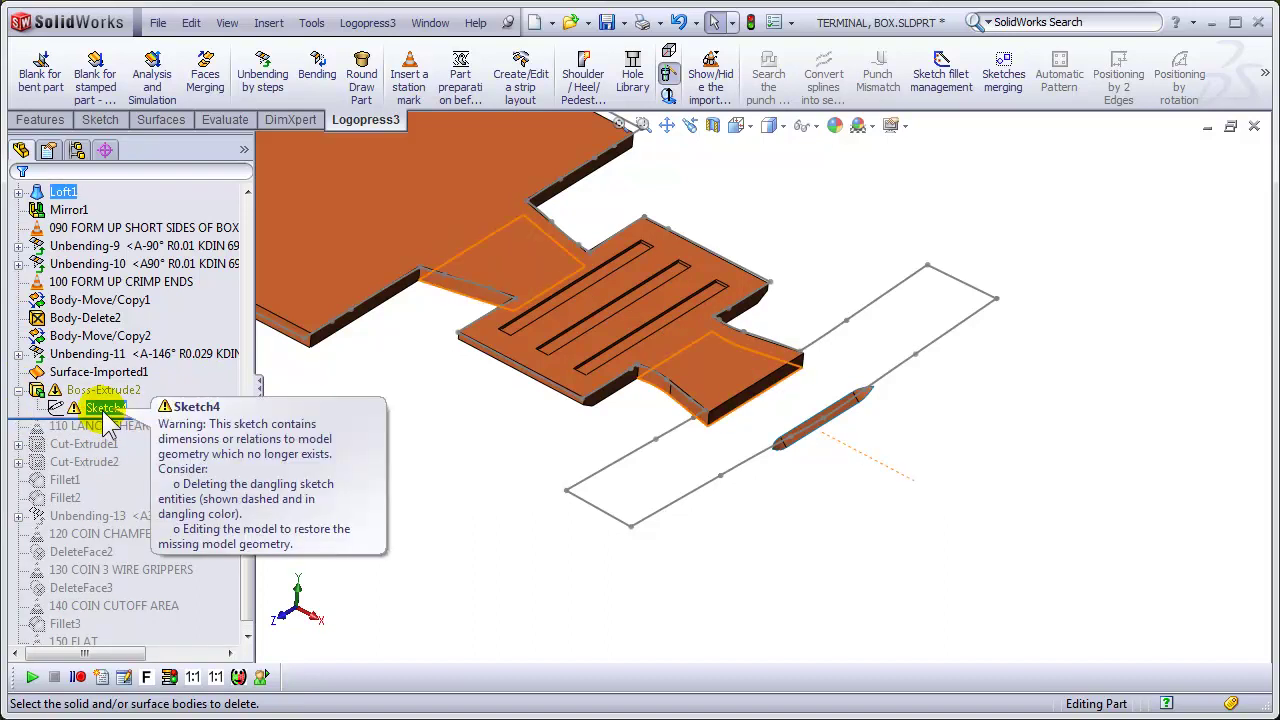
click(103, 409)
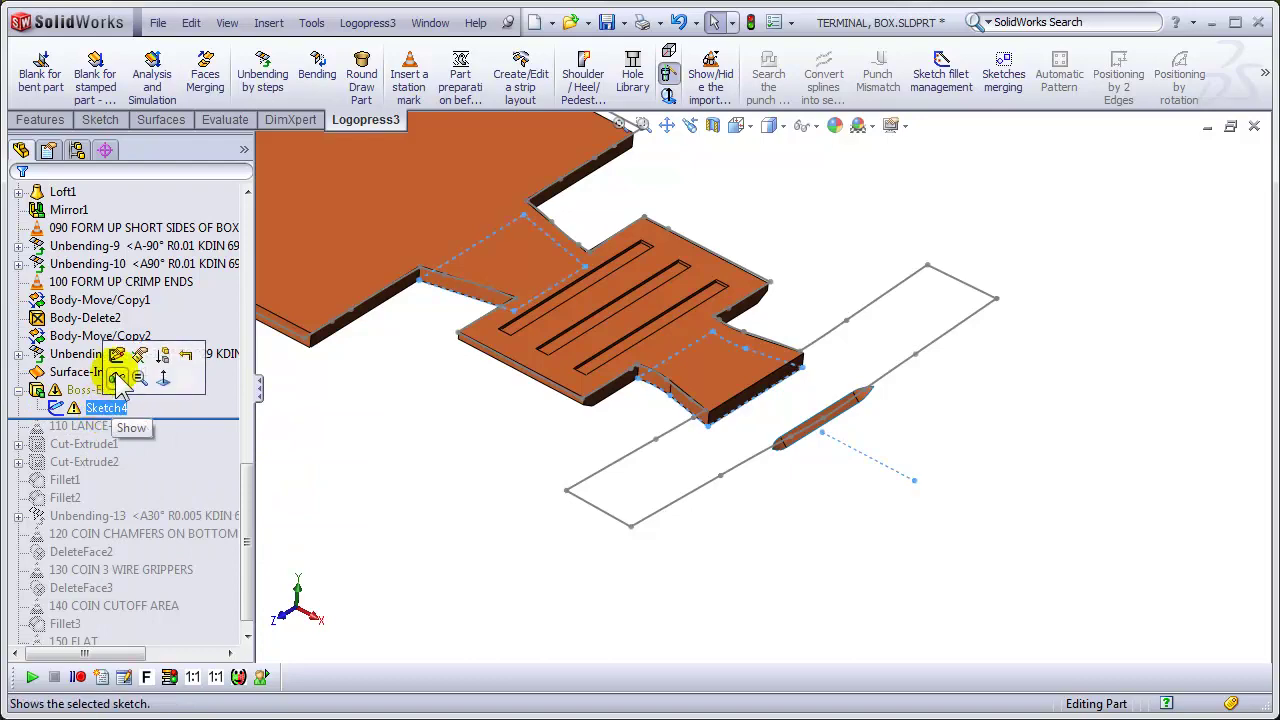
click(118, 370)
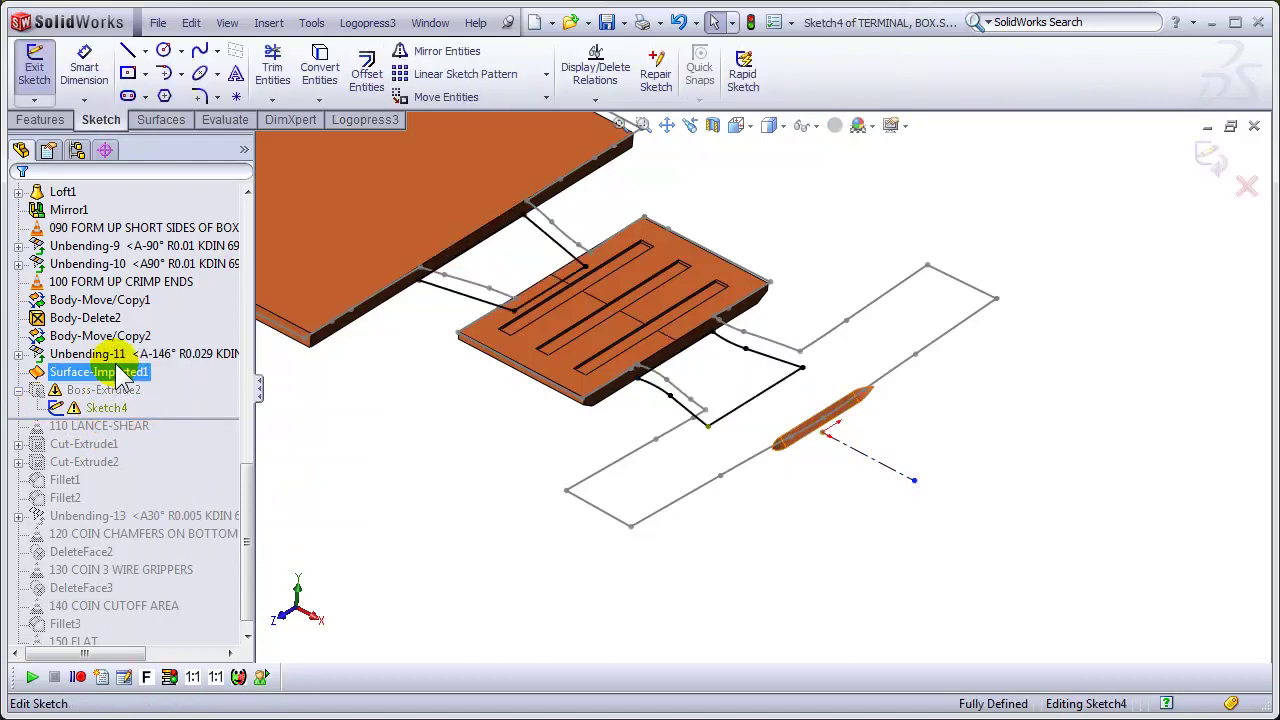
click(236, 355)
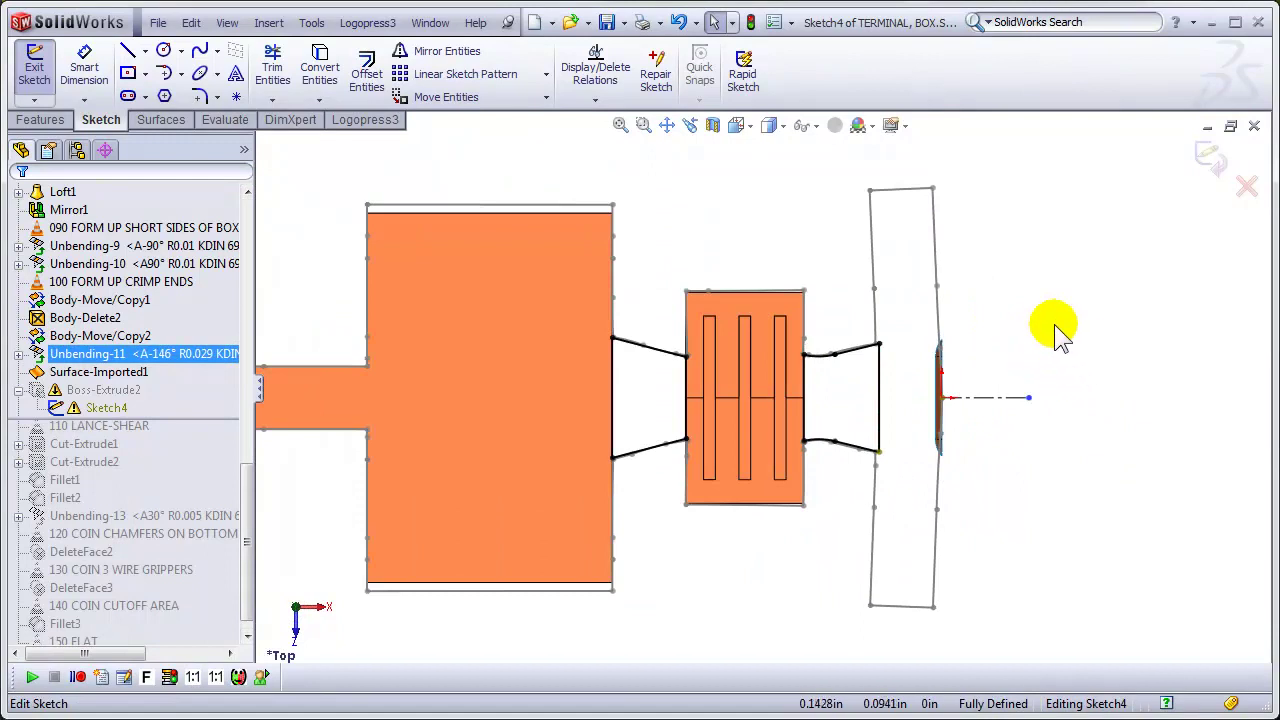
ctrl+click(200, 360)
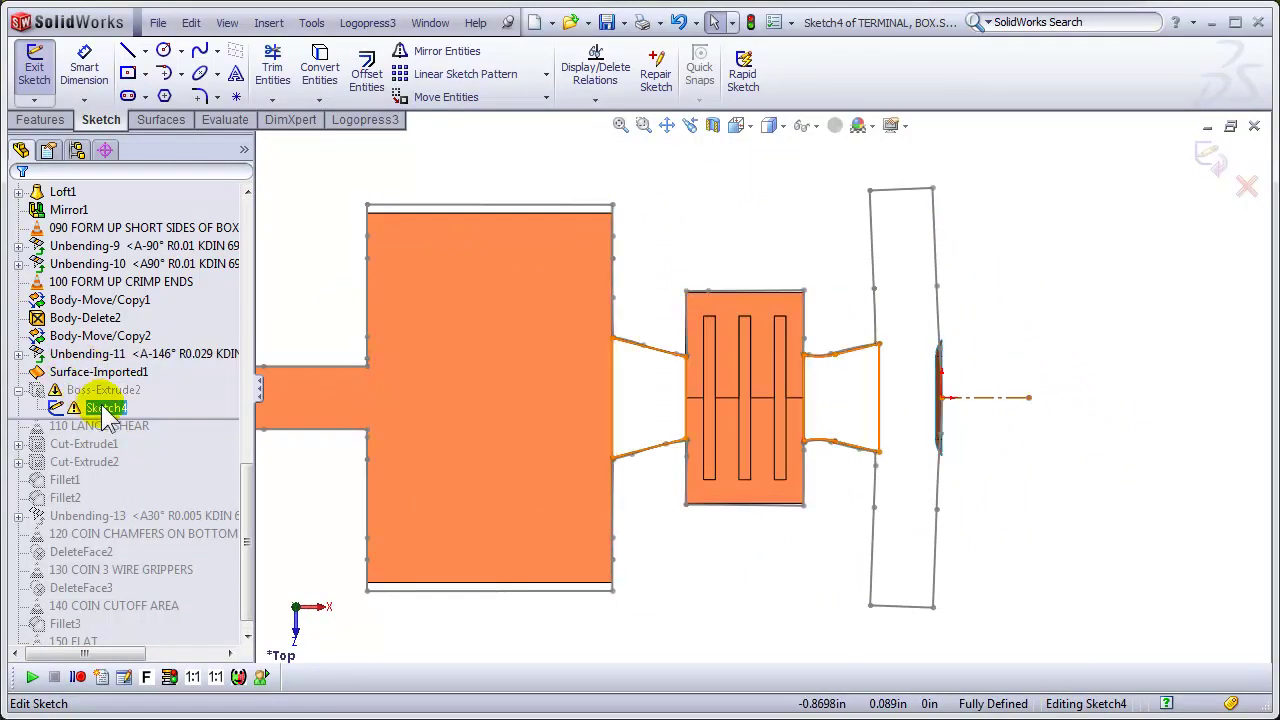
mouse_move(105, 412)
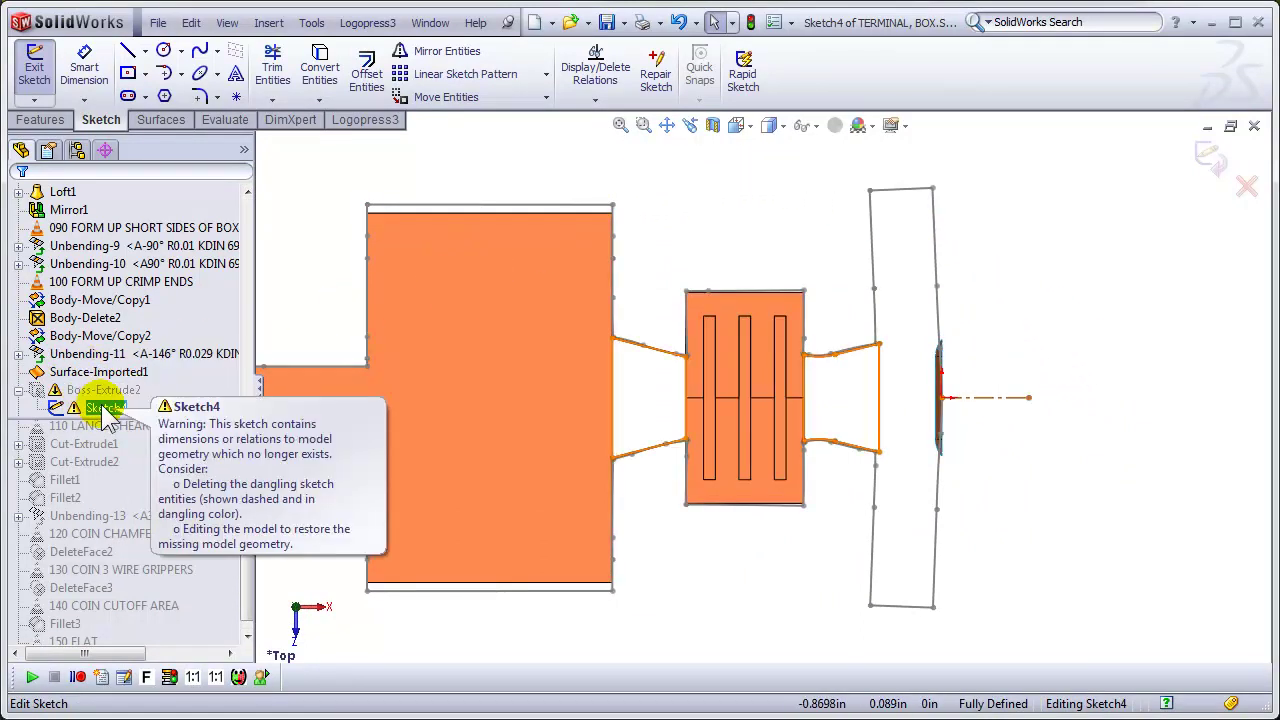
Step: Delete both dangling relations from Sketch4 using the Dangling filter in Display/Delete Relations
click(600, 75)
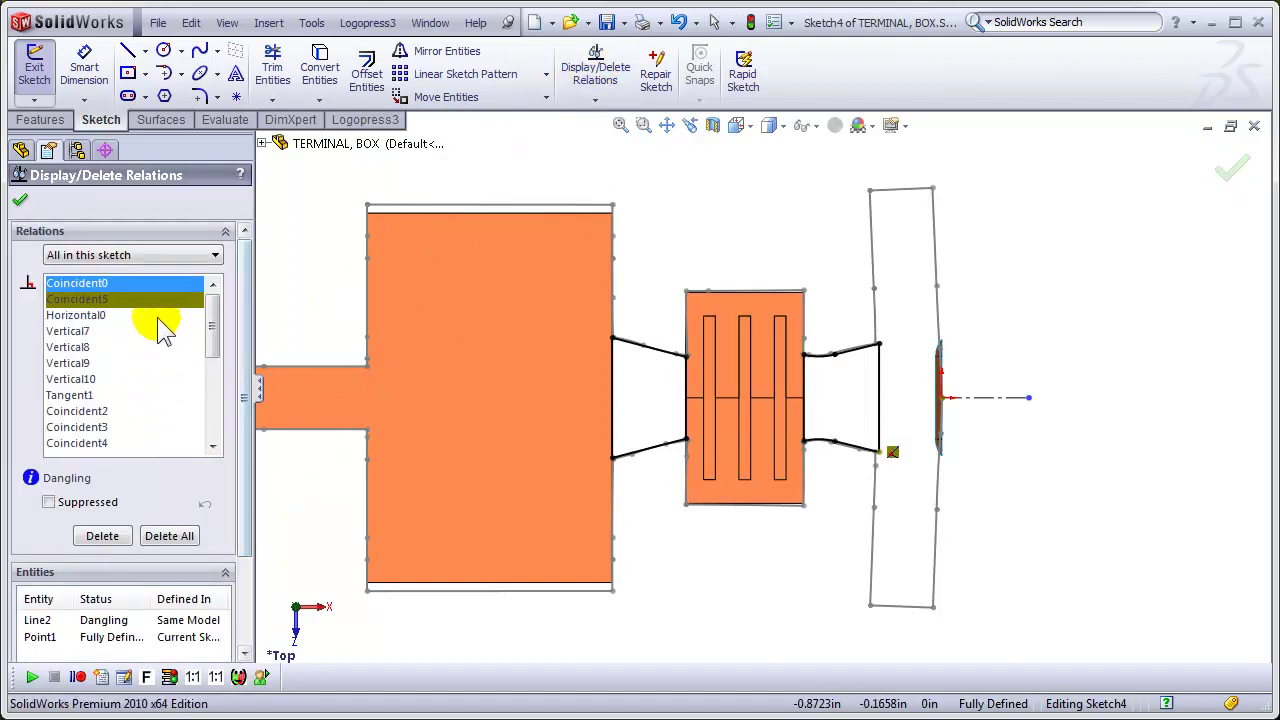
click(178, 258)
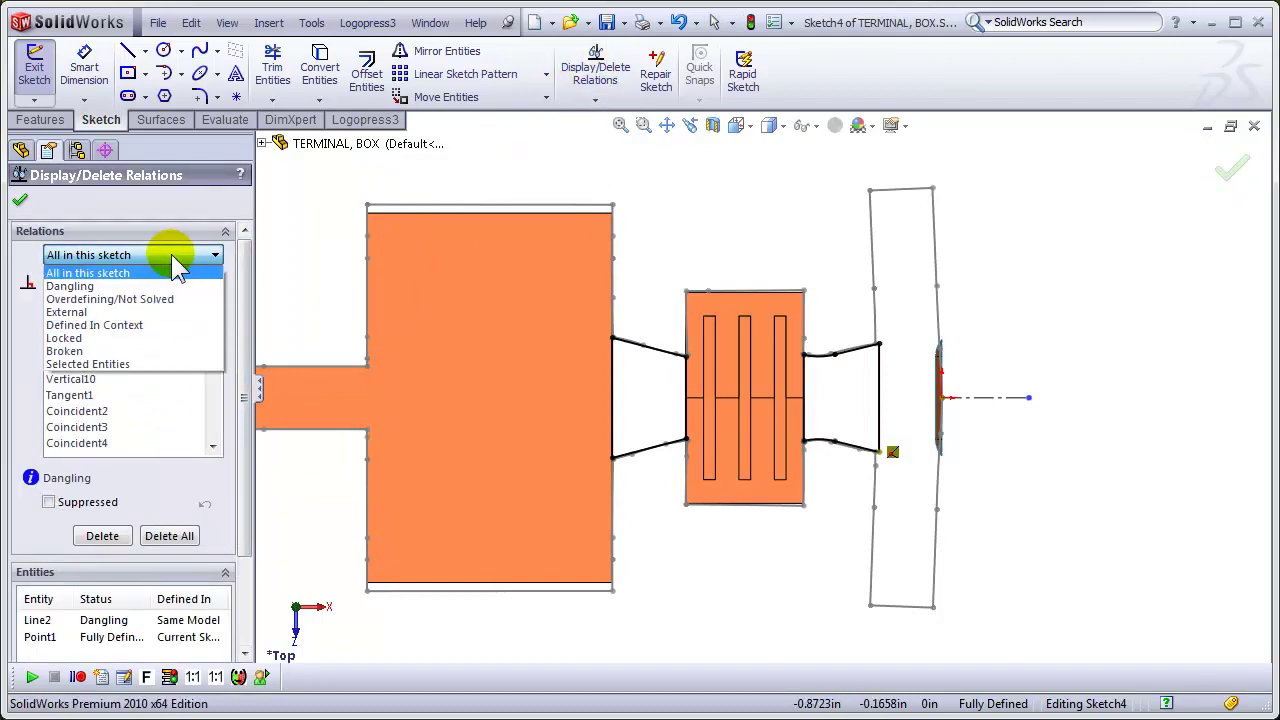
click(90, 286)
click(166, 538)
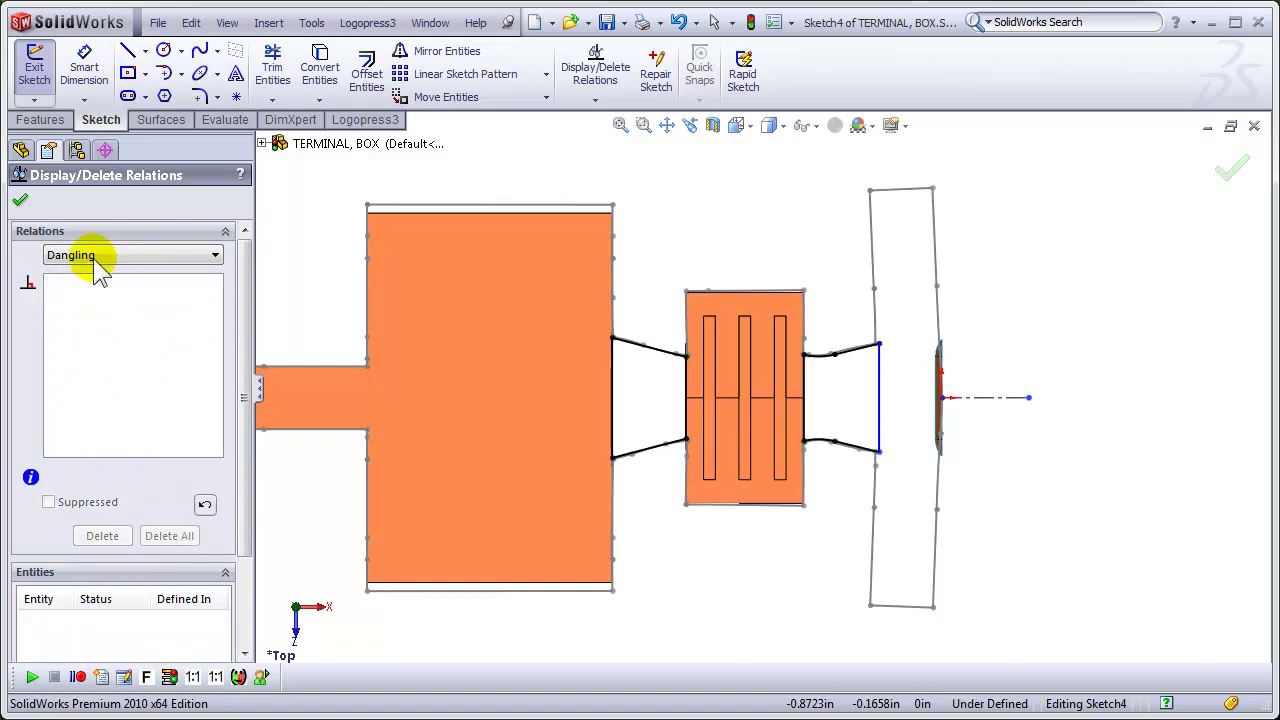
click(20, 204)
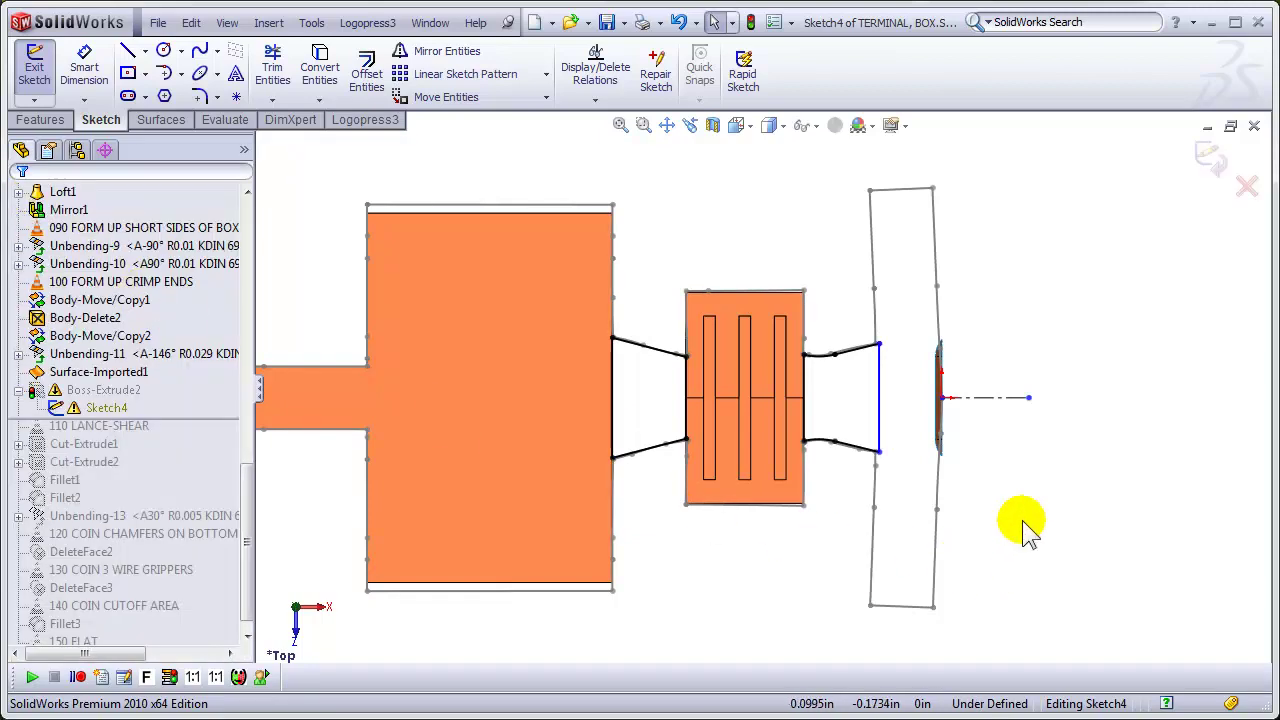
Step: Drag the loose sketch point back onto the line to reattach it
mouse_move(945, 403)
mouse_down()
mouse_move(974, 409)
mouse_move(944, 402)
mouse_up()
click(985, 420)
click(983, 556)
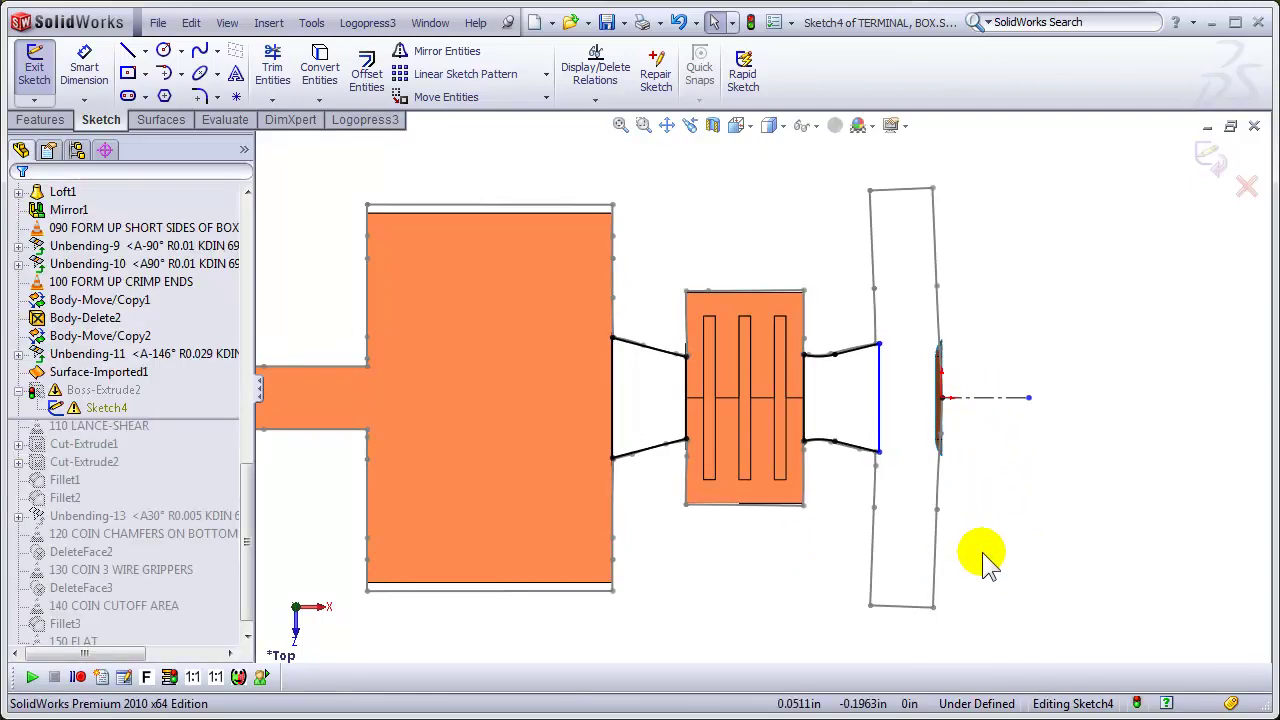
key(l)
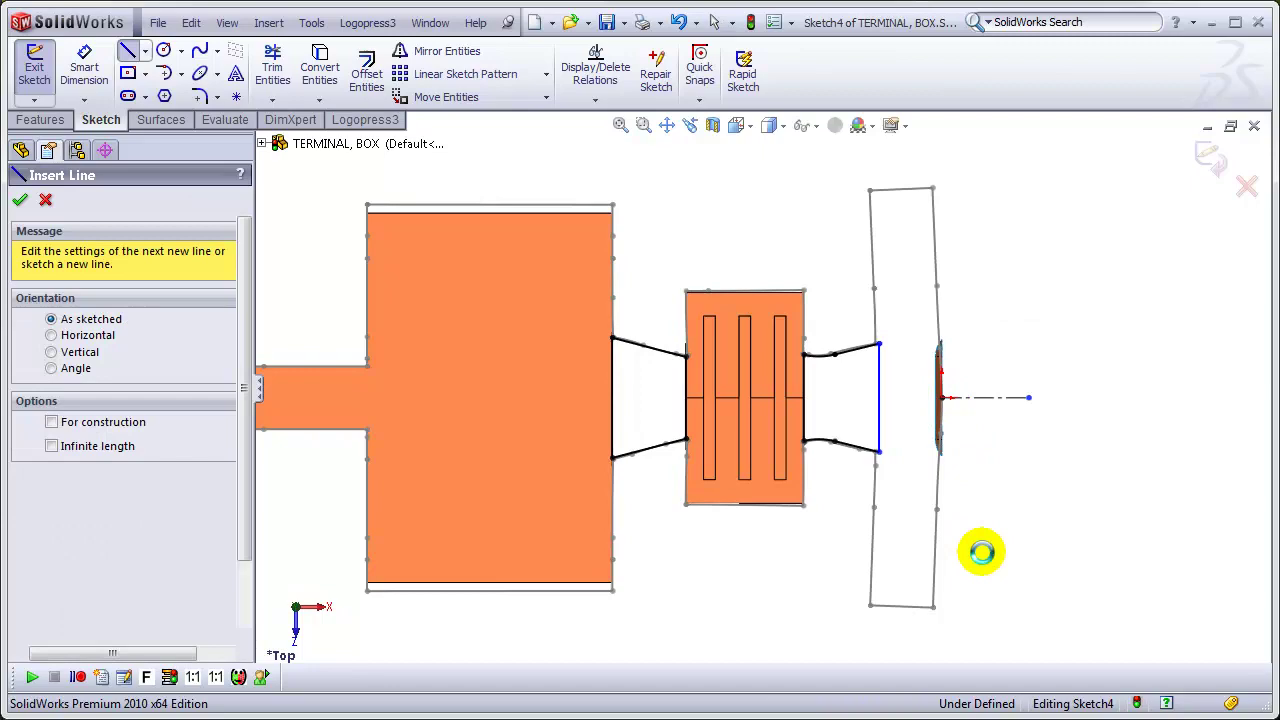
key(Escape)
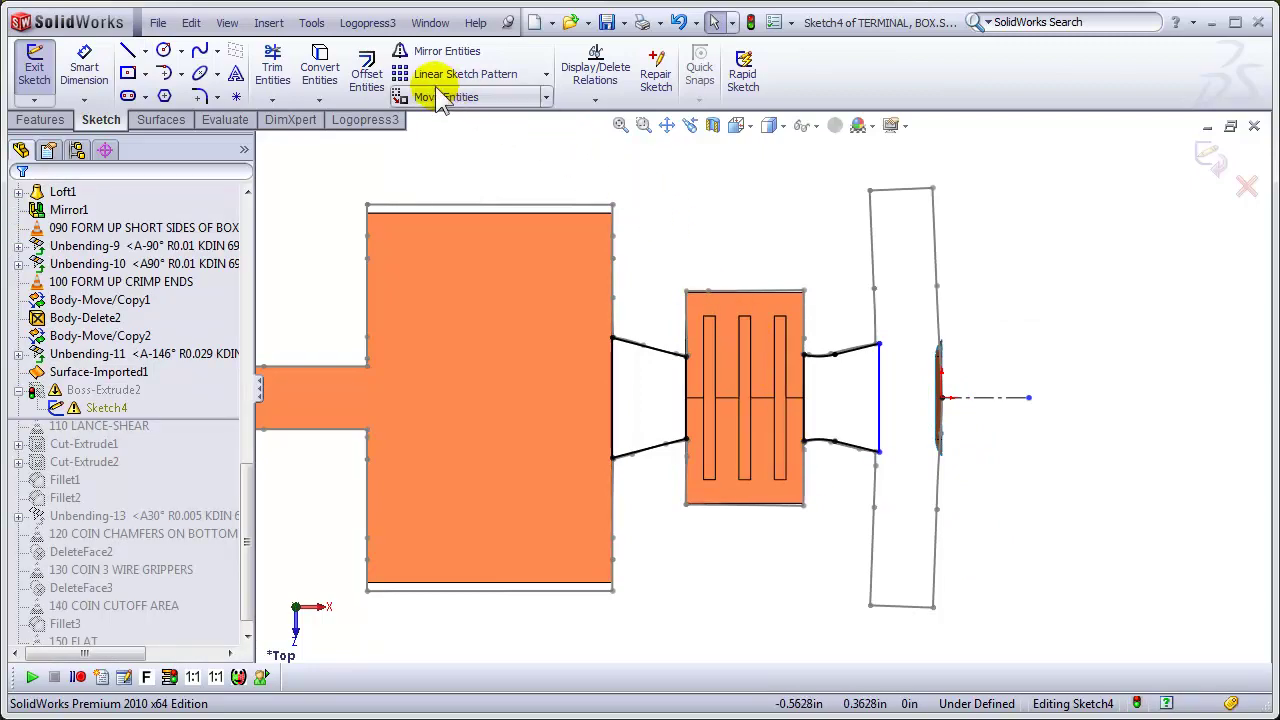
Step: With Dynamic Mirror on the centerline, draw a line from the centerline end to the leg's top corner
click(312, 22)
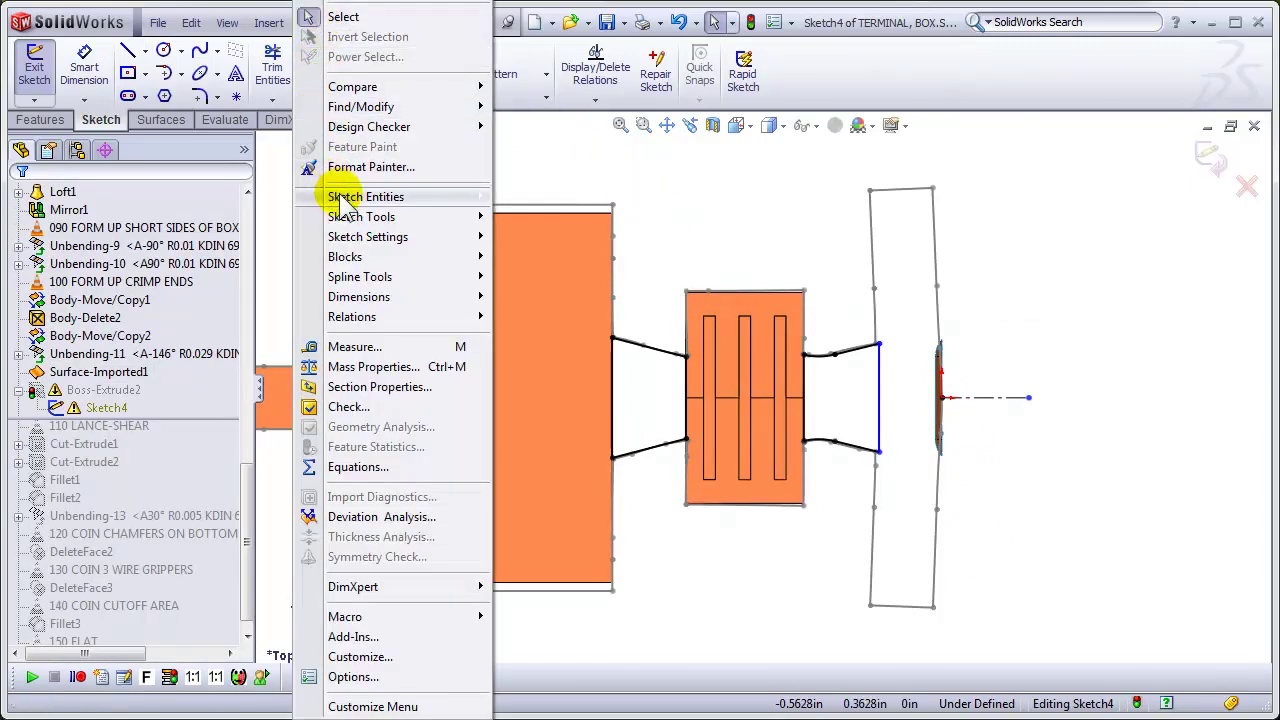
mouse_move(366, 216)
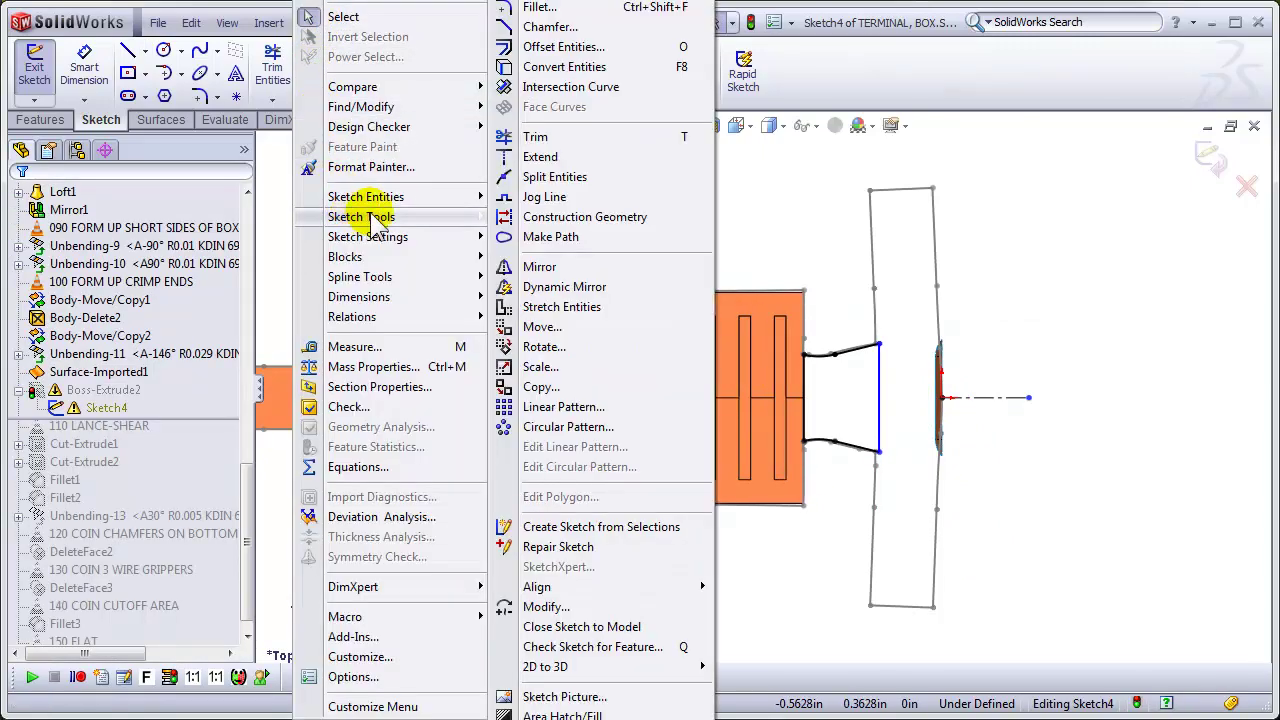
click(583, 268)
click(980, 397)
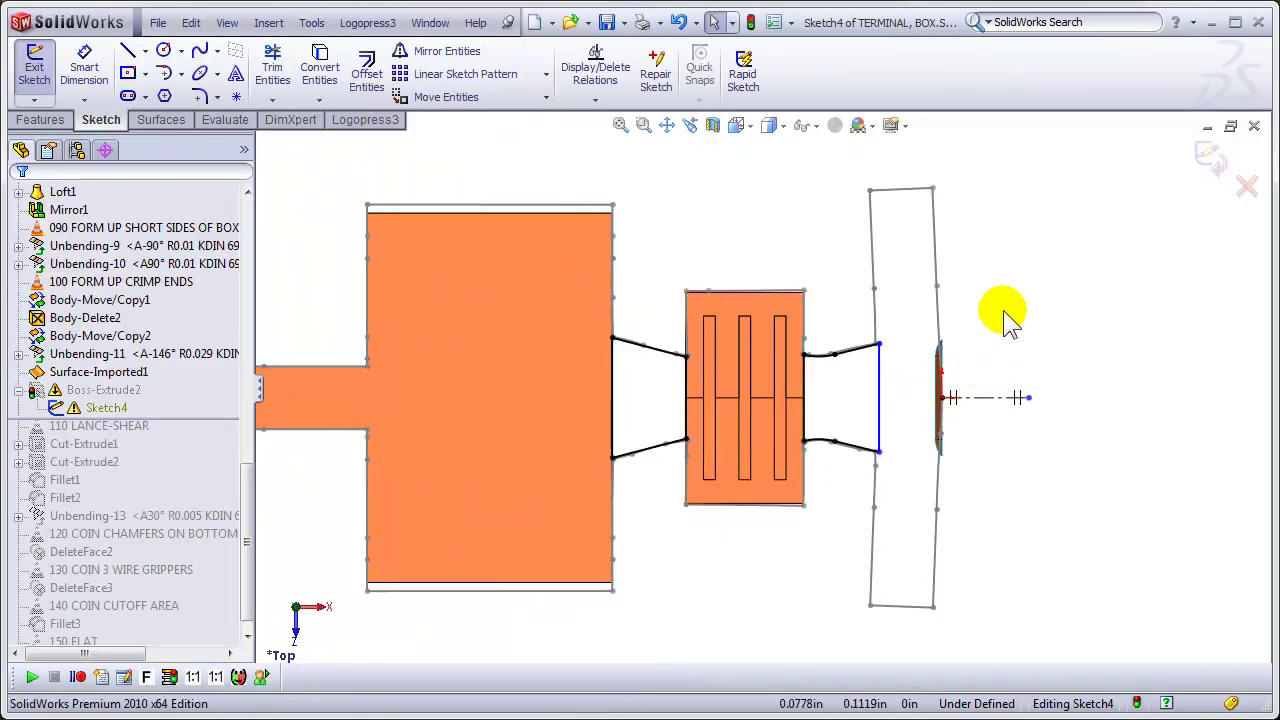
key(l)
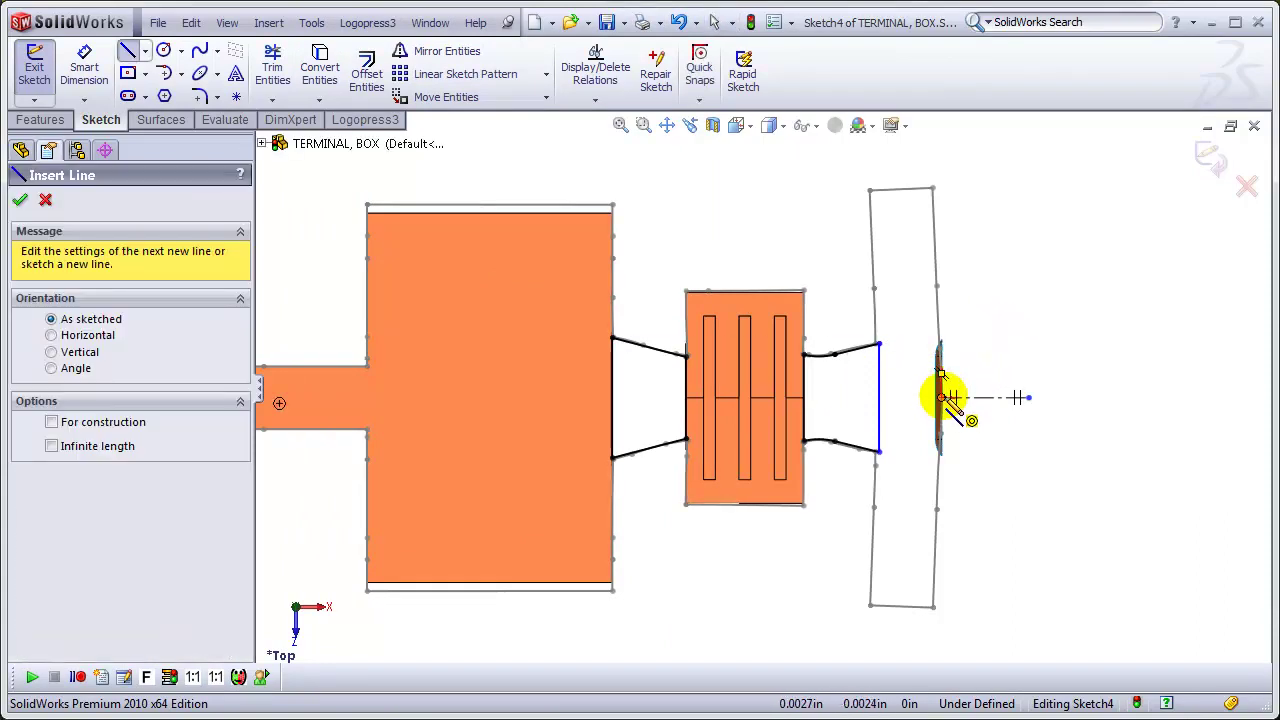
click(945, 398)
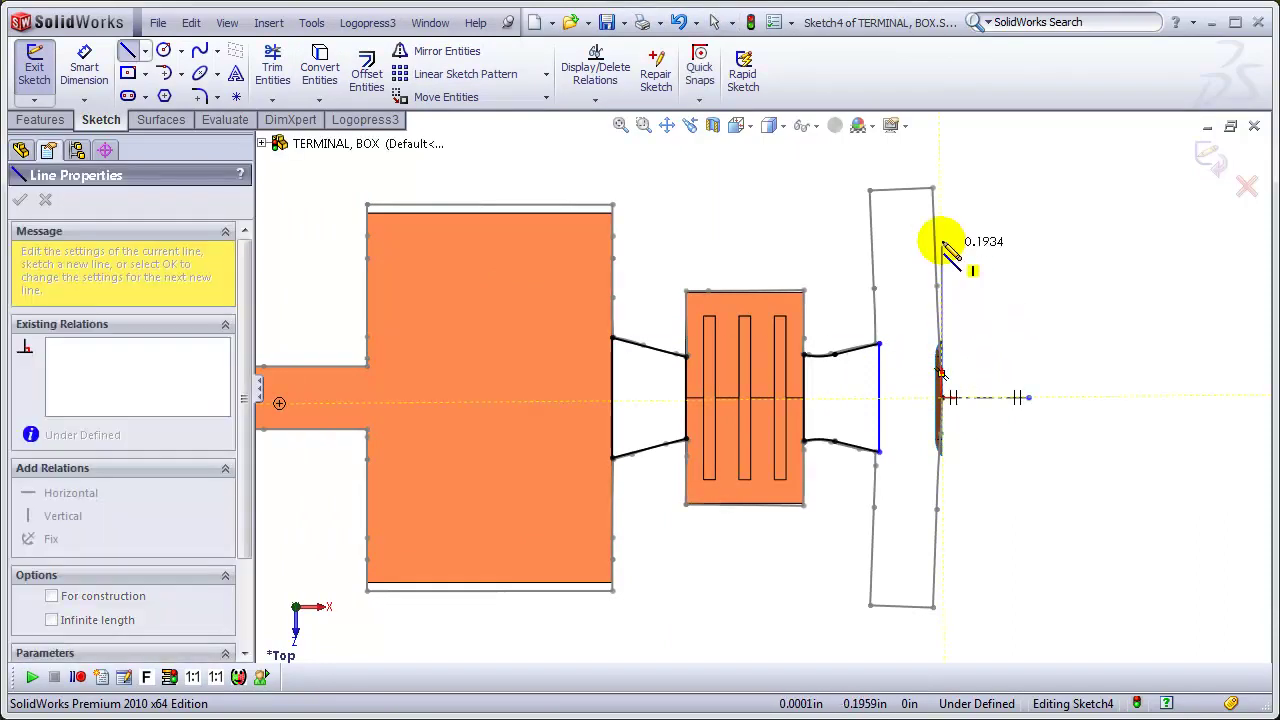
click(932, 189)
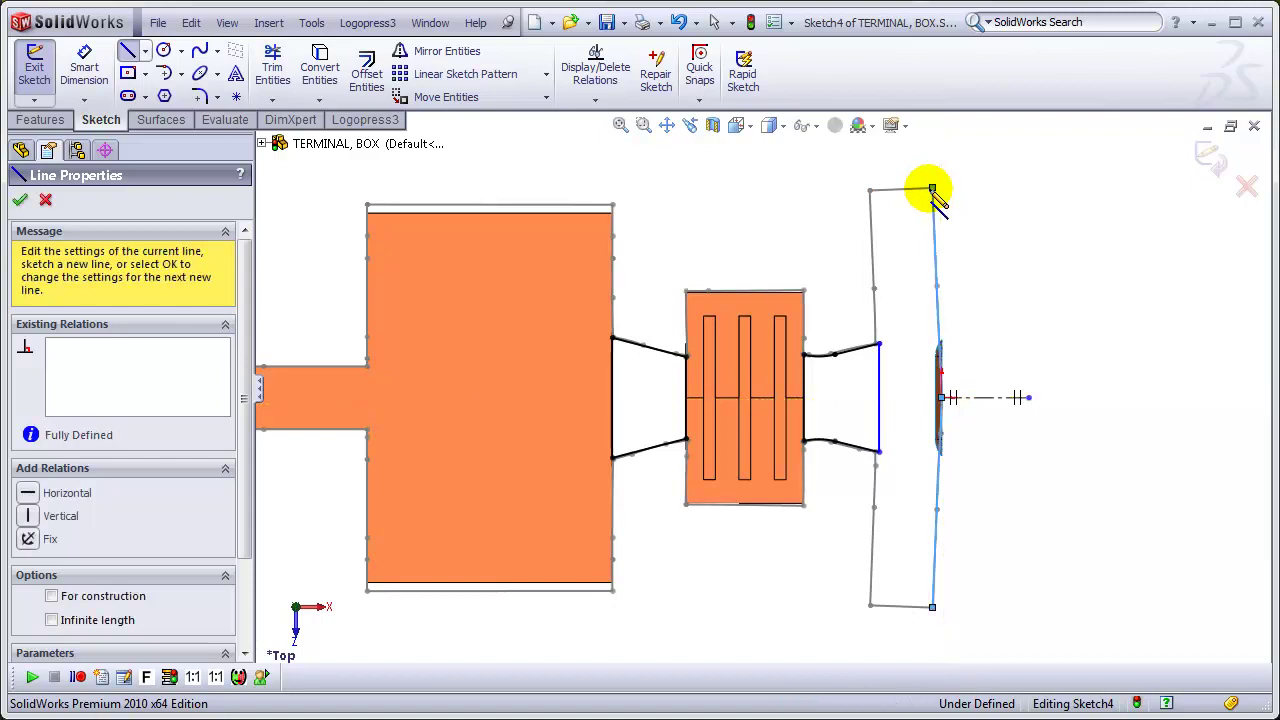
Step: Offset the new angled line 0.08 in, reversed to the inner side
click(367, 70)
click(138, 254)
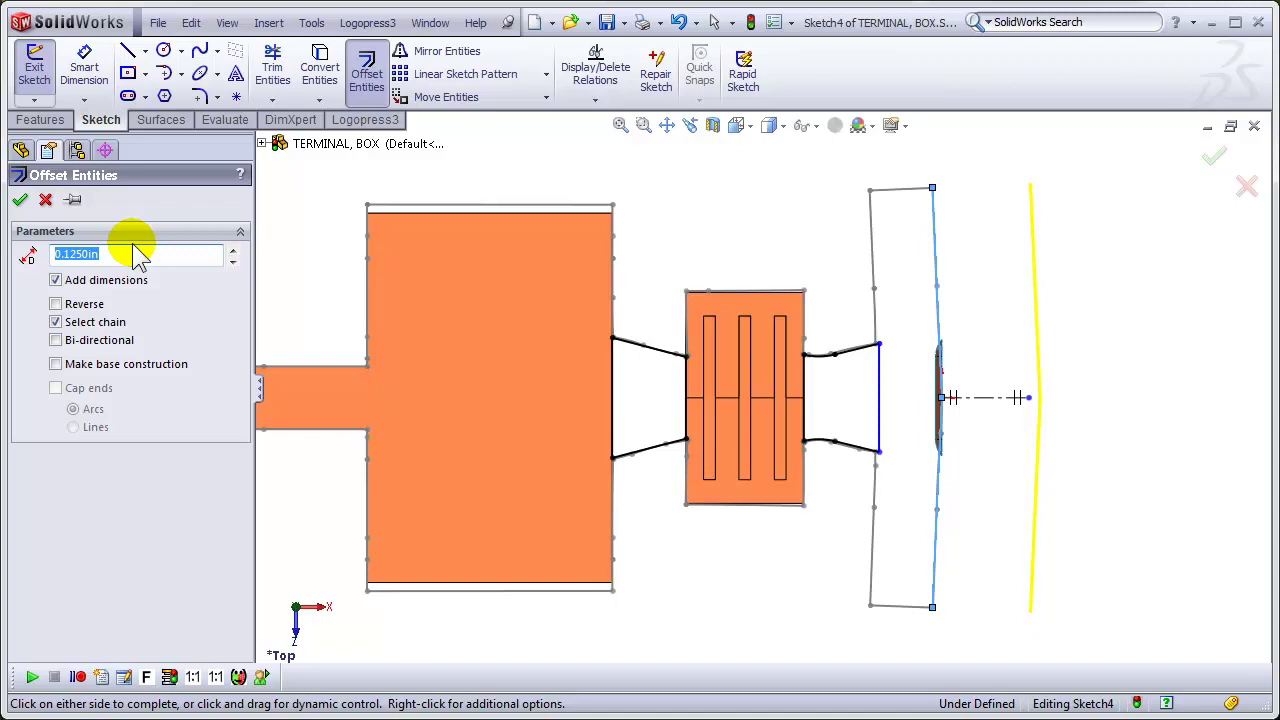
key(Return)
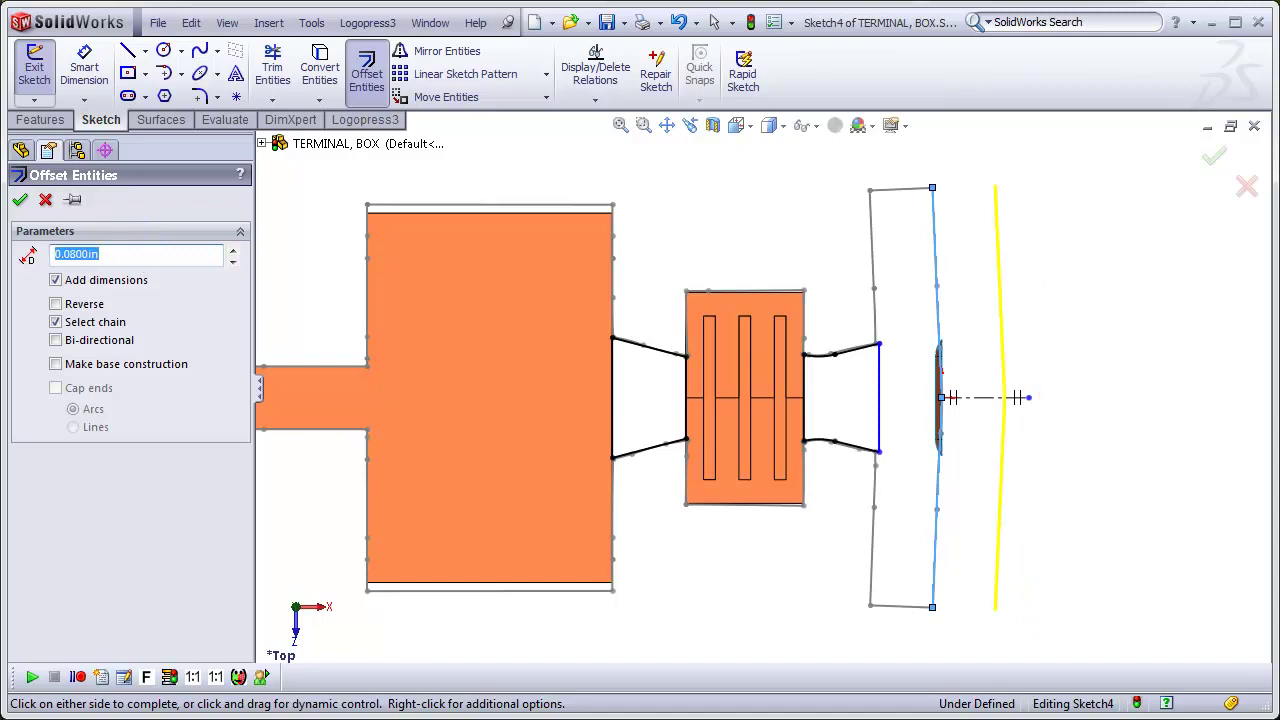
click(56, 304)
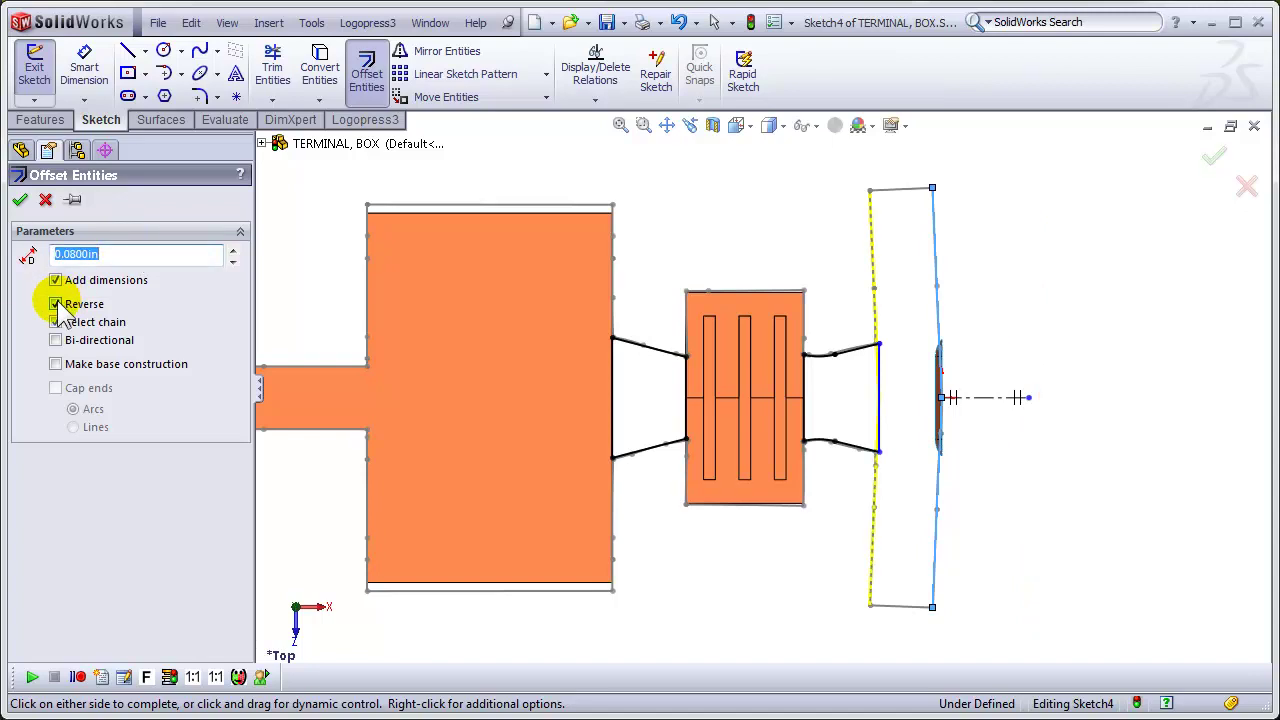
click(20, 199)
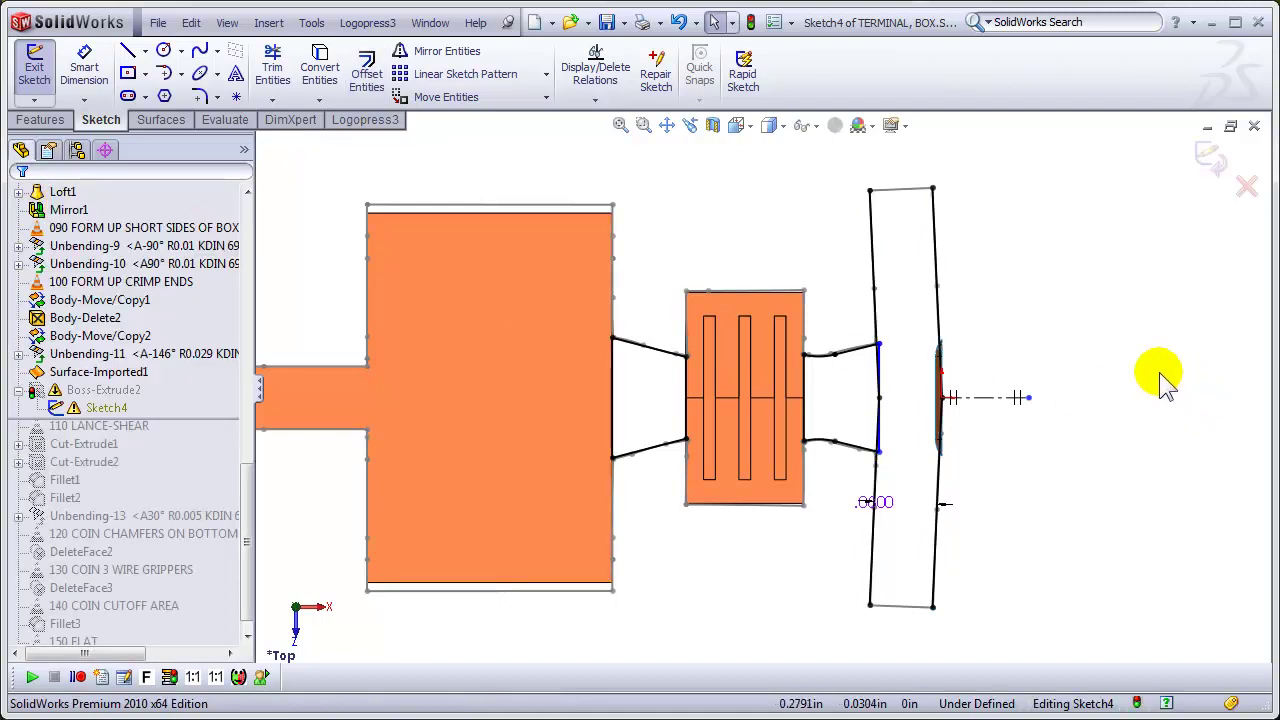
Step: Draw the top line between the leg's top-right and top-left corners
key(l)
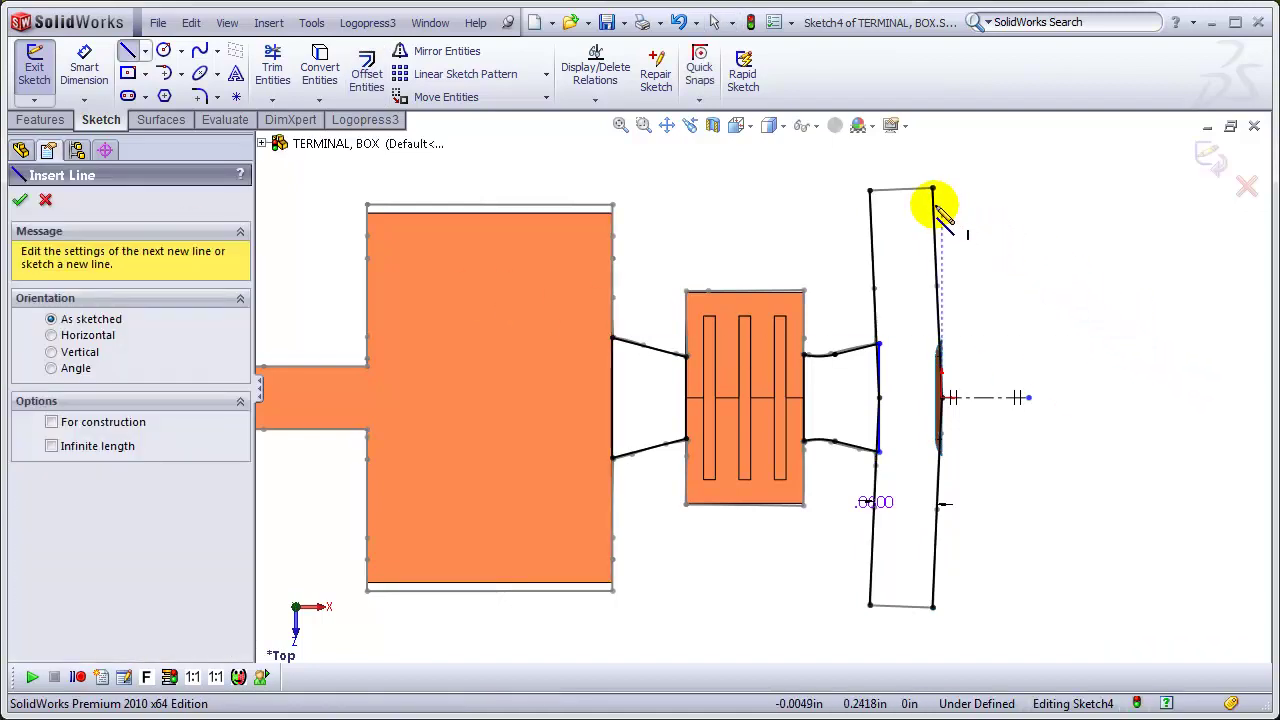
click(932, 188)
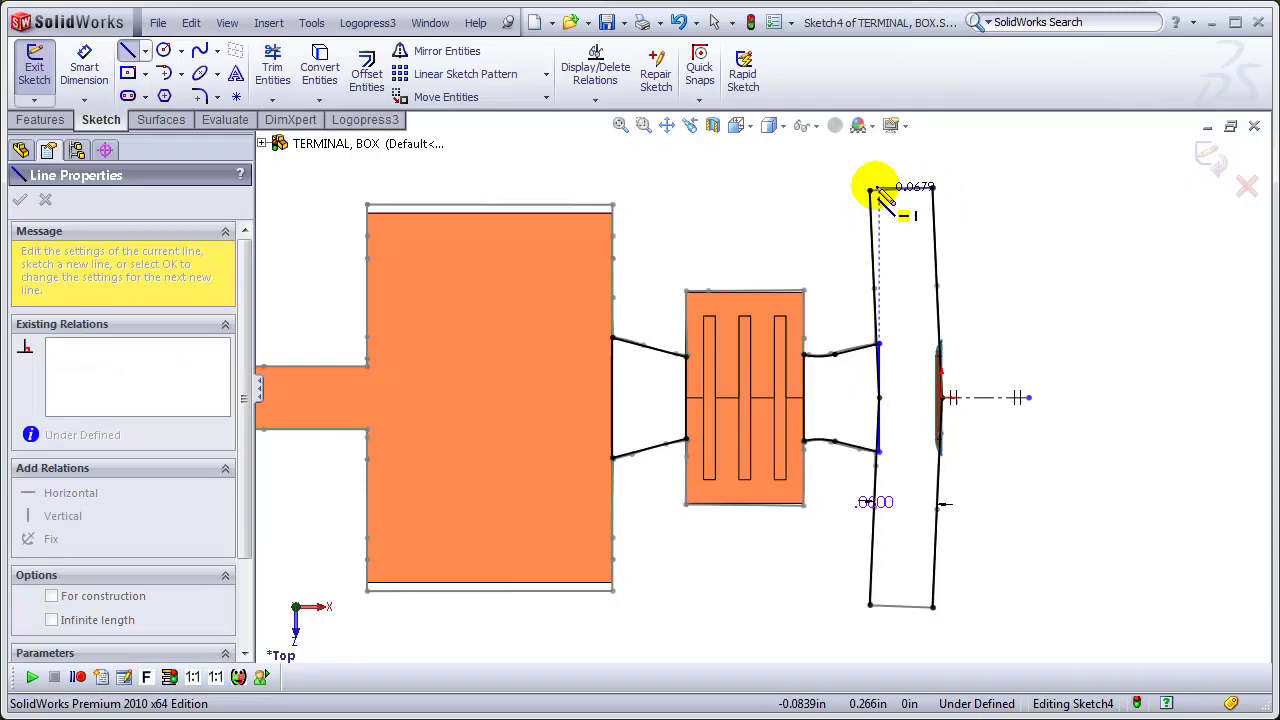
click(869, 190)
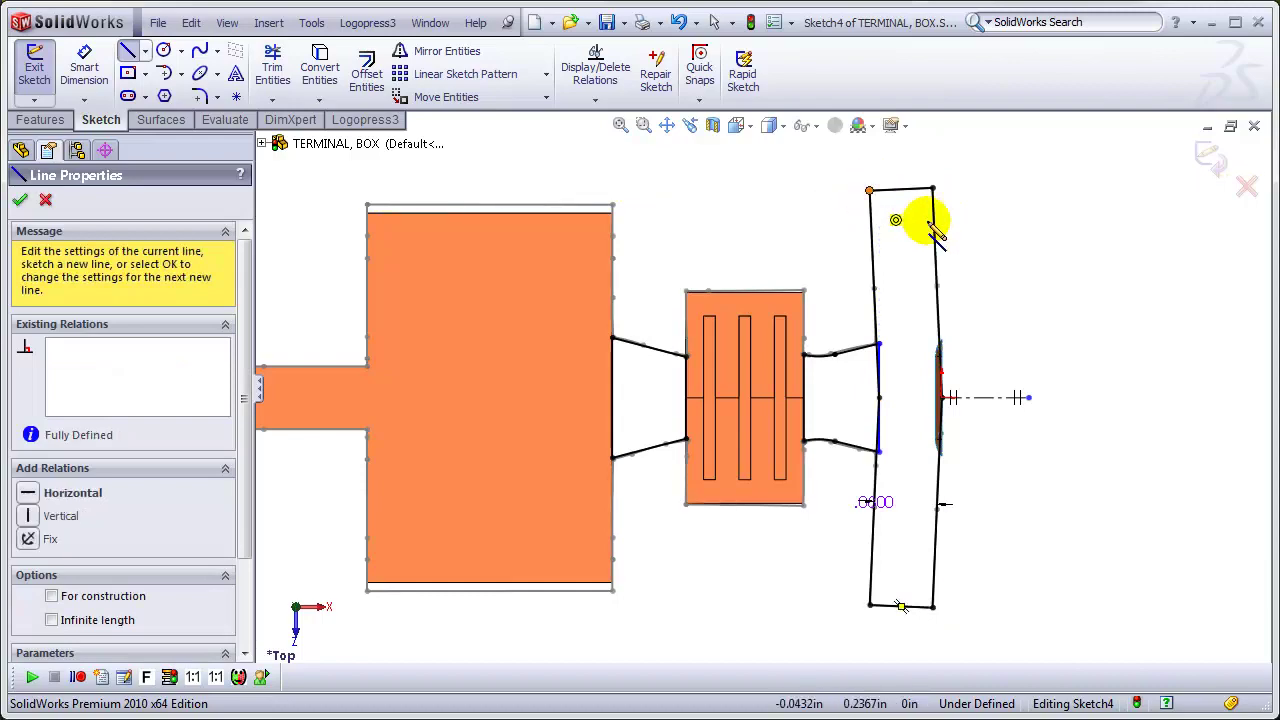
key(Escape)
scroll(985, 388, down, 2)
scroll(914, 286, down, 2)
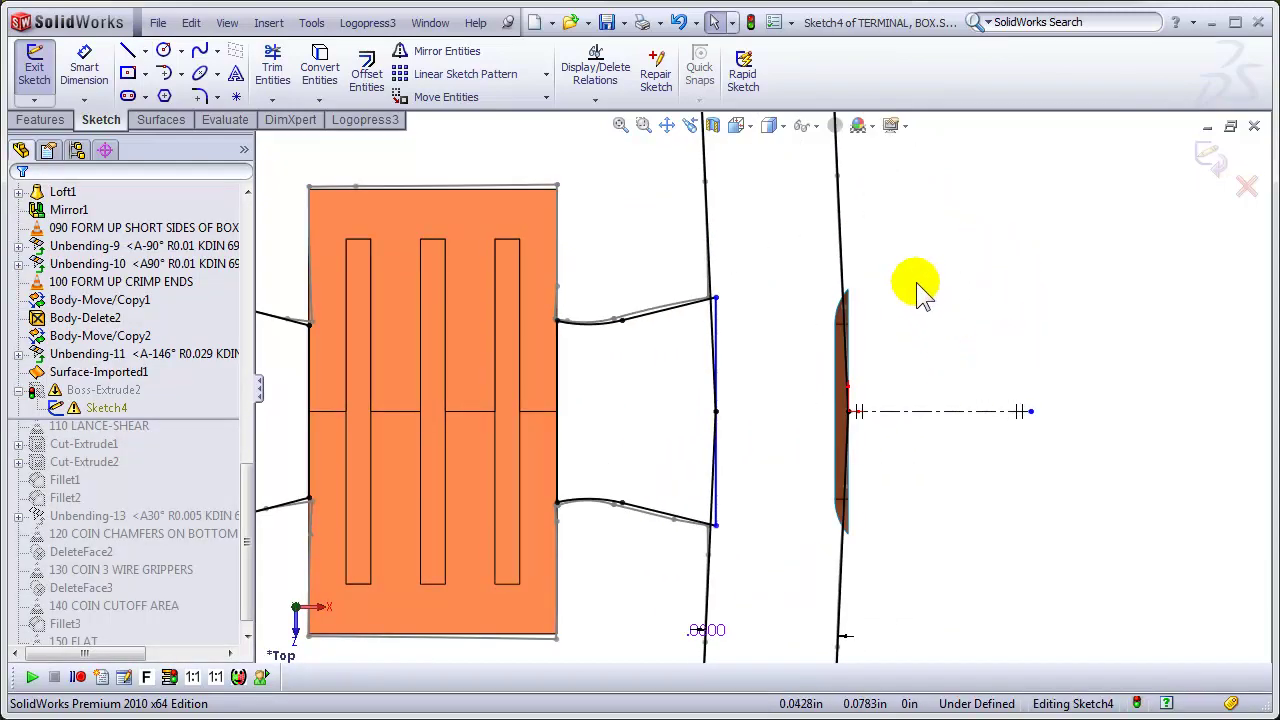
scroll(800, 186, down, 2)
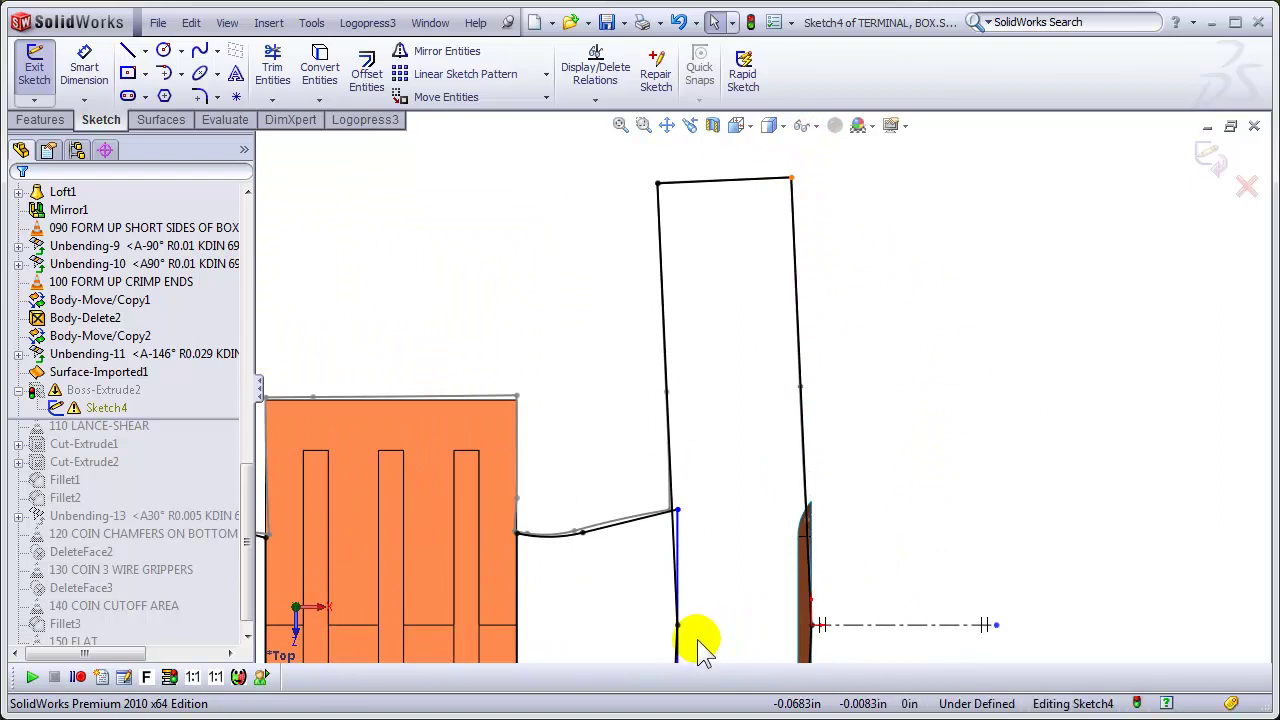
scroll(680, 600, down, 2)
Step: Power-trim the overhanging line ends at both junctions so Sketch4 is fully defined
key(t)
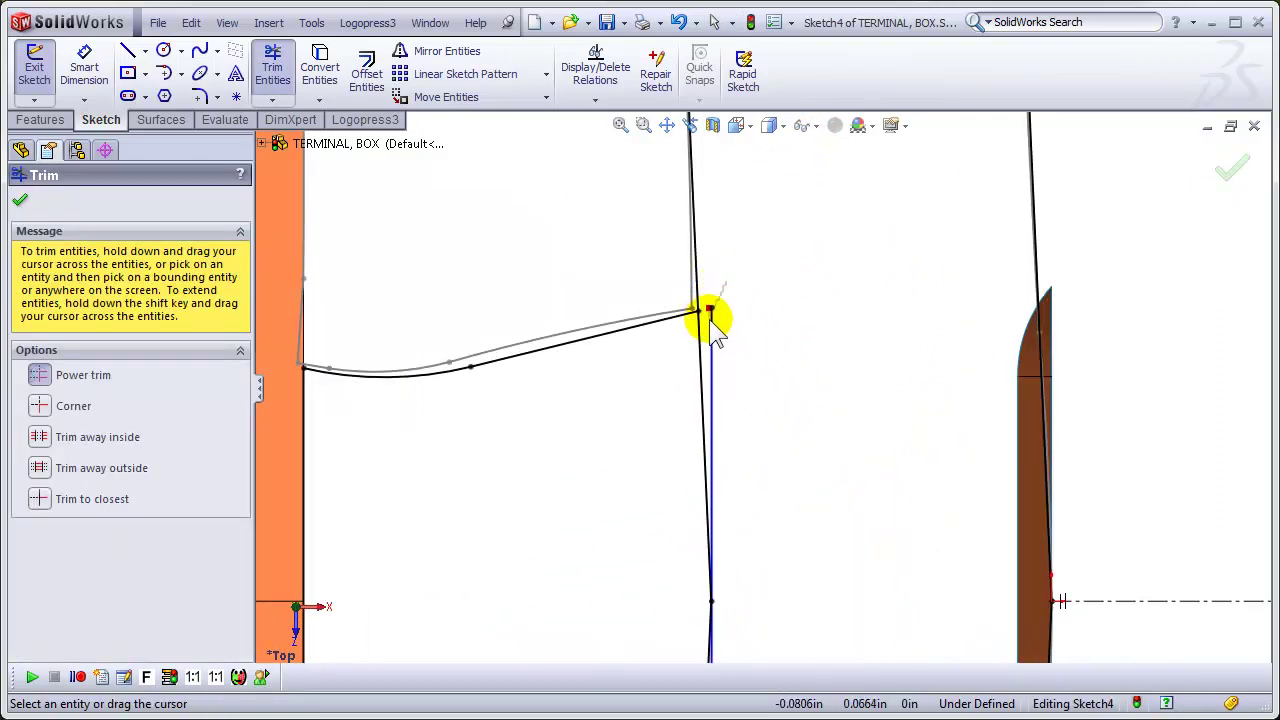
drag(712, 328, 686, 386)
scroll(737, 571, up, 2)
scroll(745, 597, down, 2)
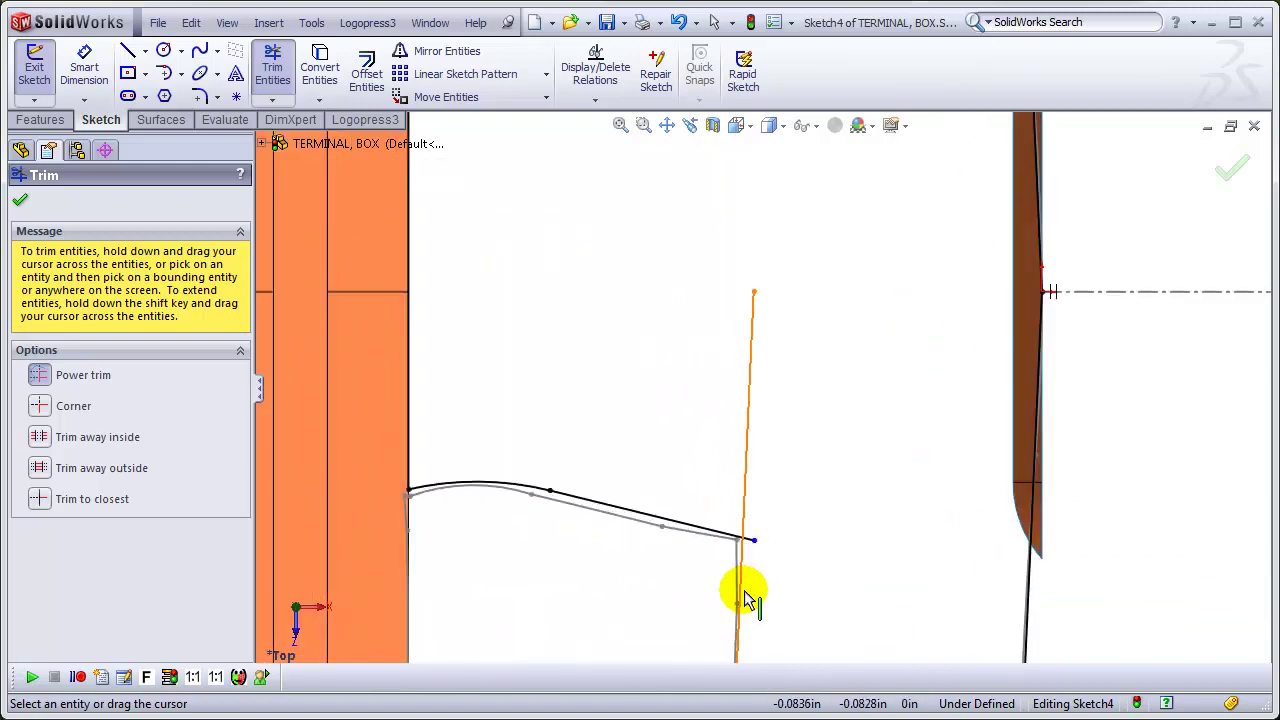
scroll(745, 600, down, 2)
mouse_move(729, 343)
mouse_down()
mouse_move(759, 365)
mouse_move(757, 420)
mouse_up()
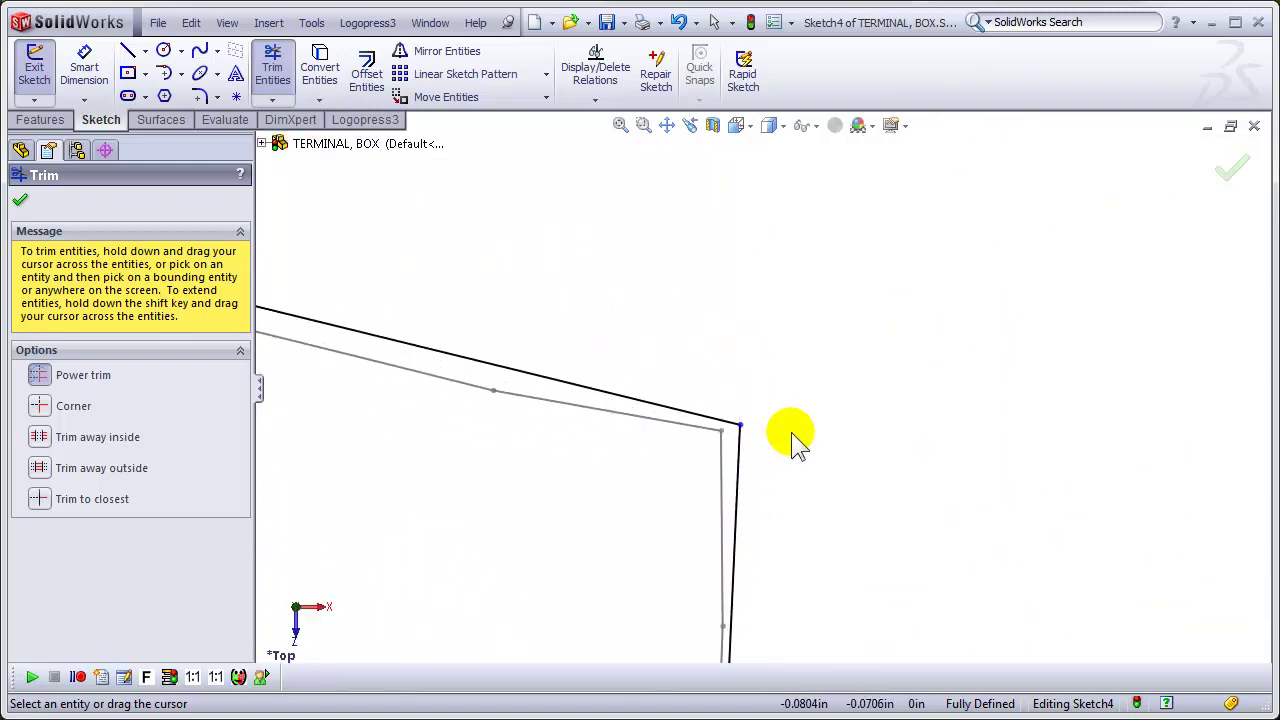
scroll(980, 334, up, 6)
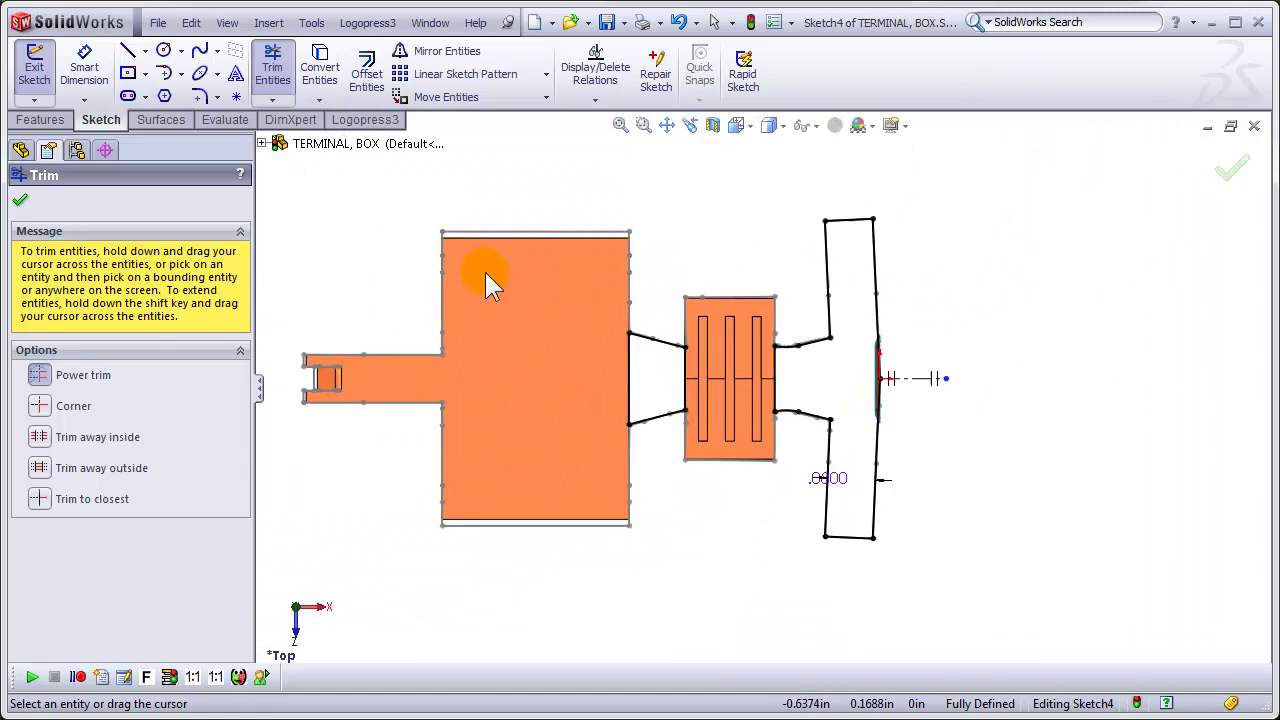
scroll(501, 376, down, 1)
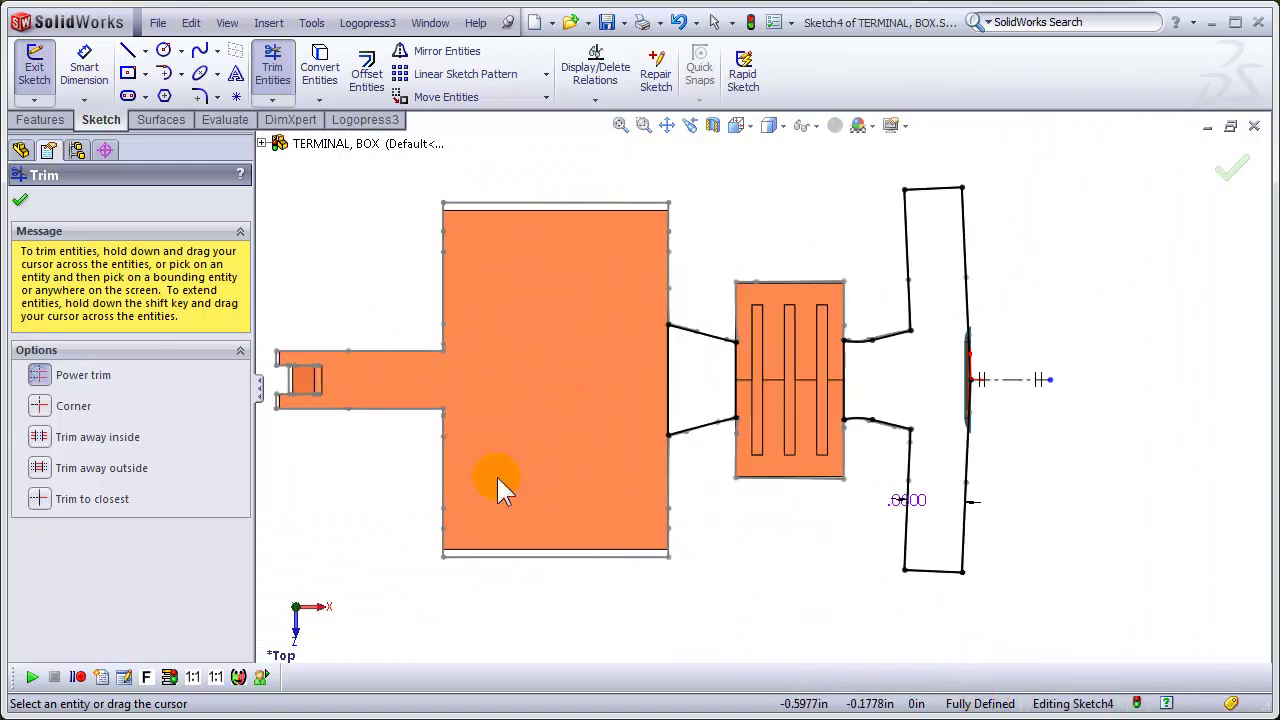
click(20, 201)
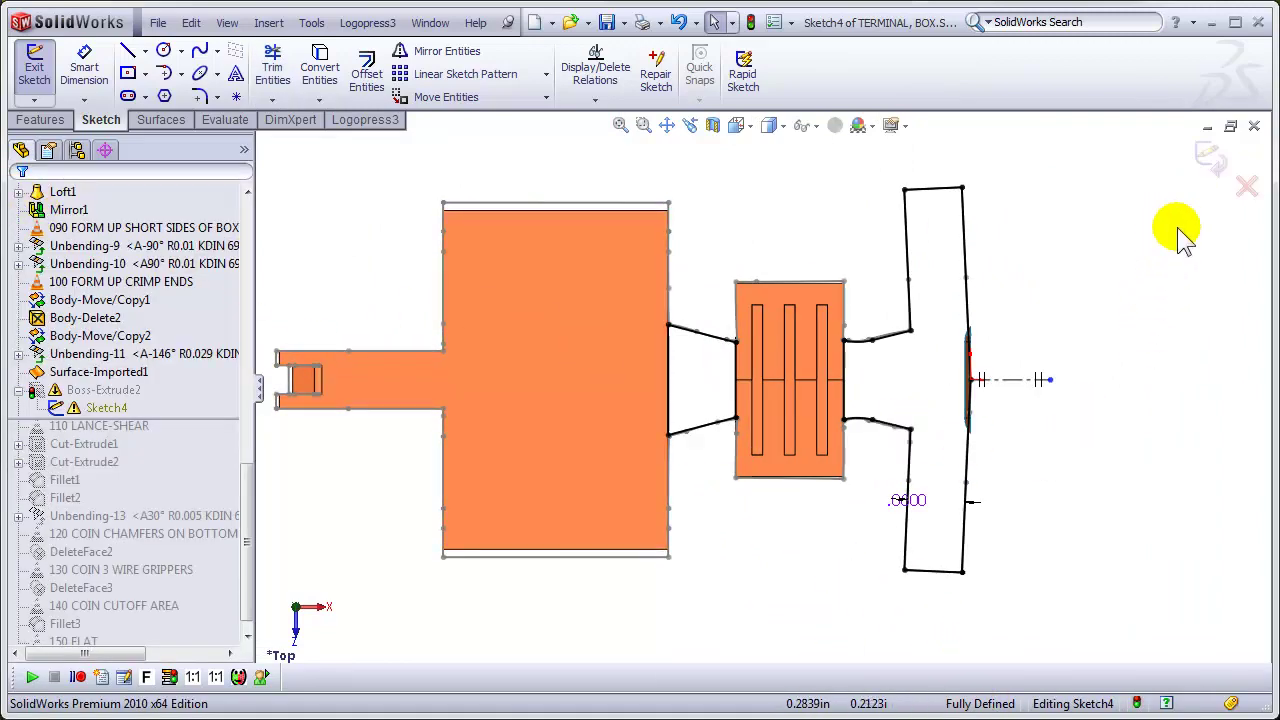
click(1228, 163)
middle_drag(971, 390, 1012, 265)
scroll(615, 400, down, 2)
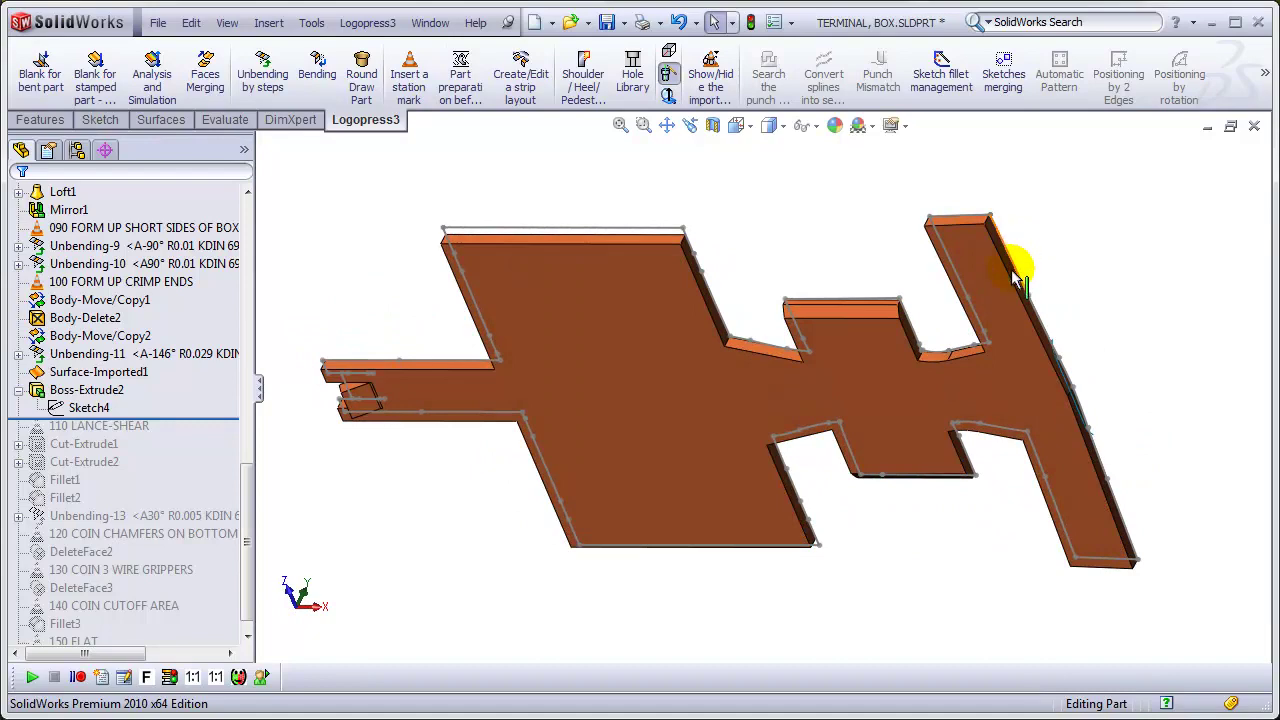
middle_drag(1114, 429, 997, 386)
scroll(919, 314, down, 5)
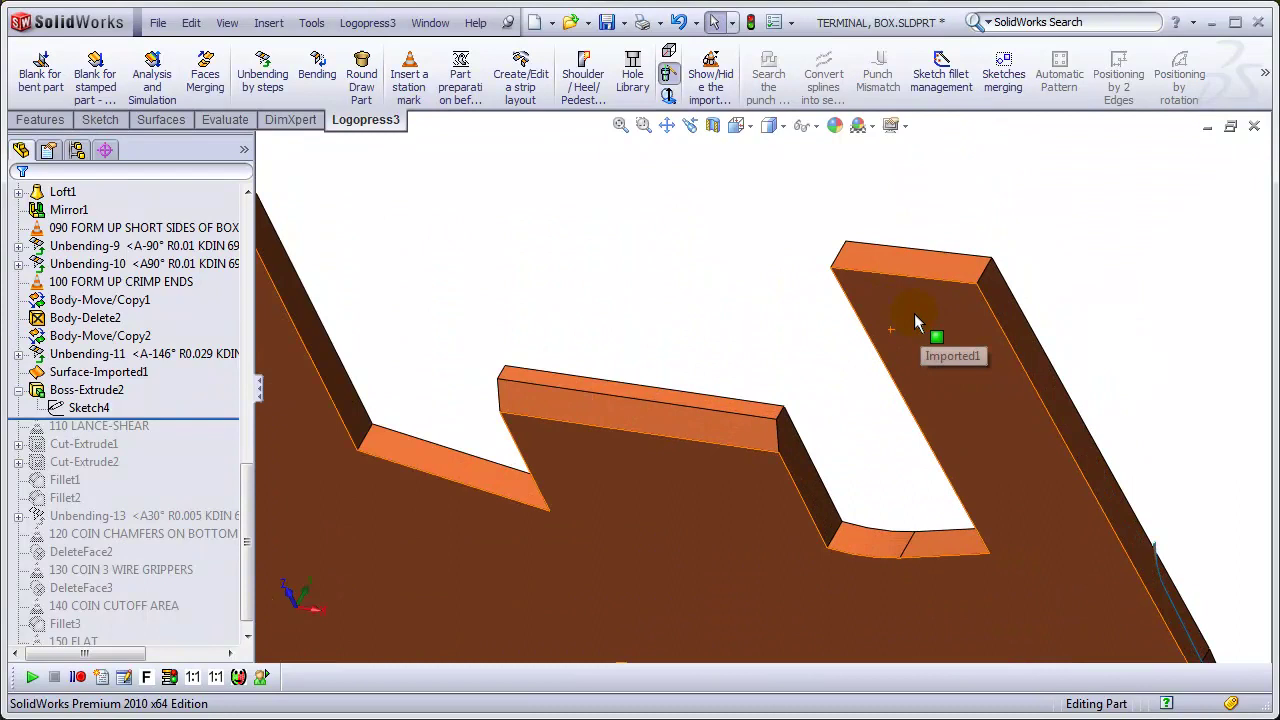
Step: Start a 60° chamfer on the tall leg's top edge with Flip direction checked
key(s)
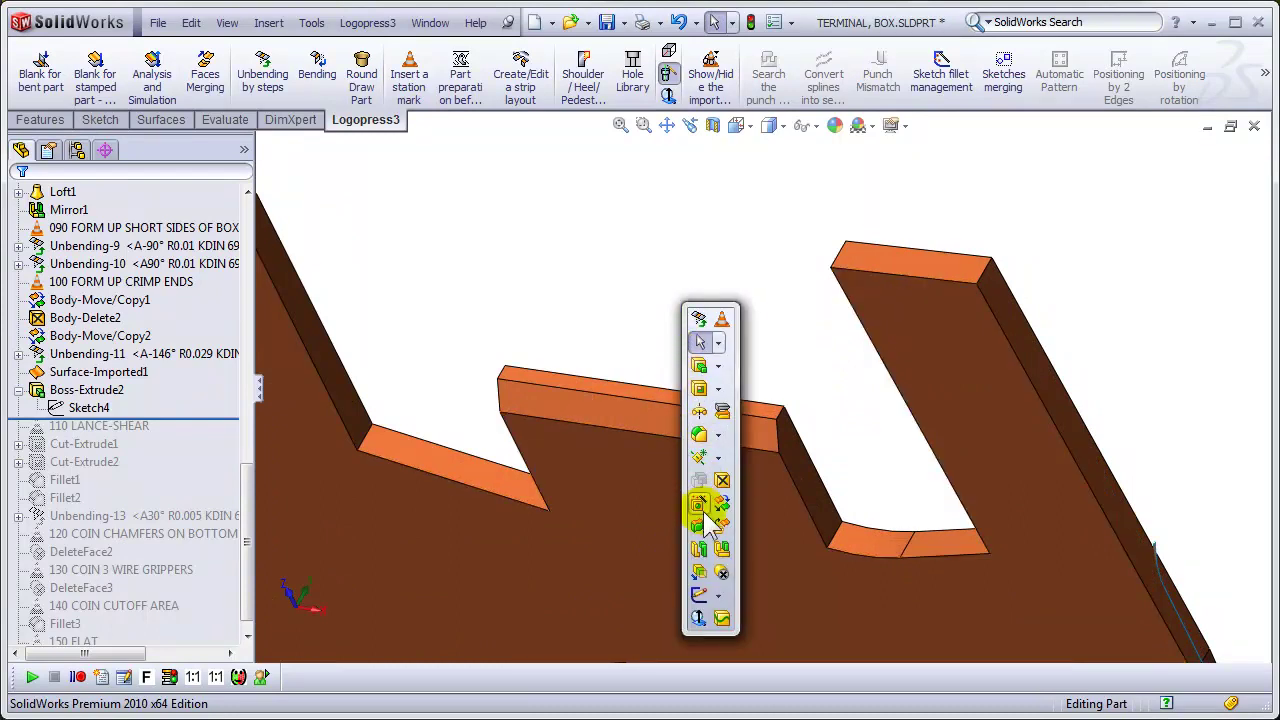
click(717, 437)
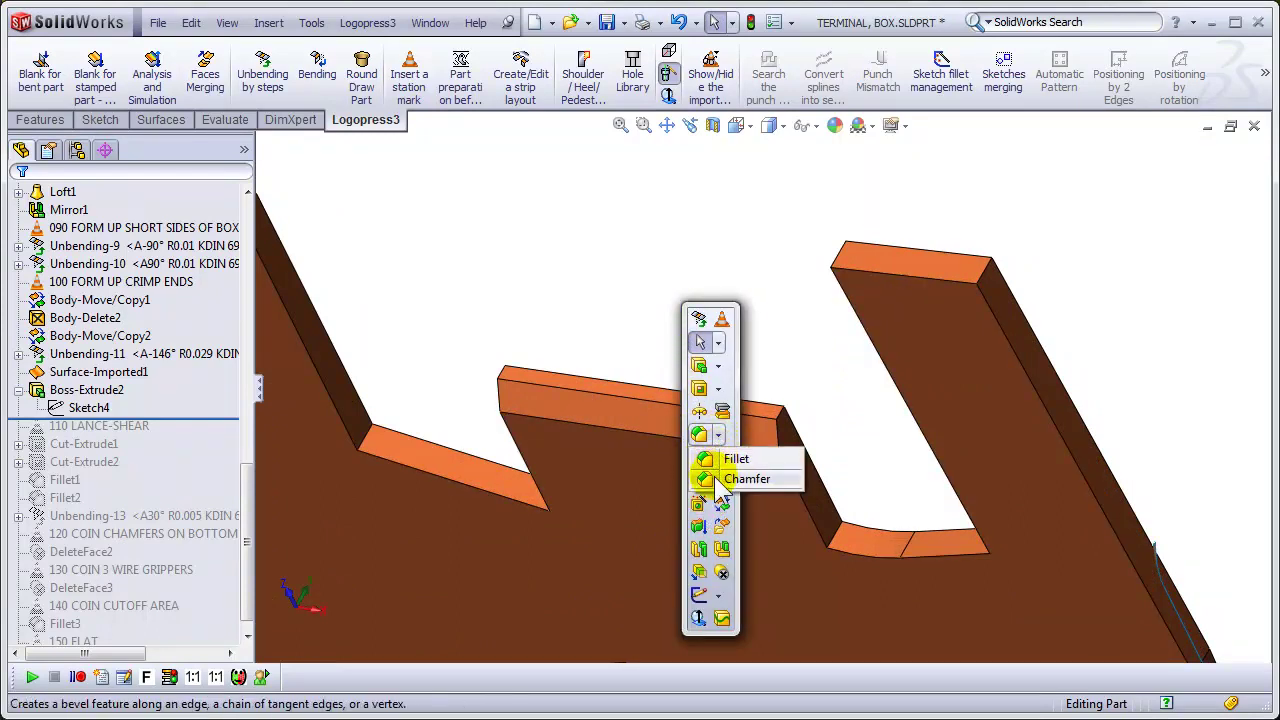
click(716, 483)
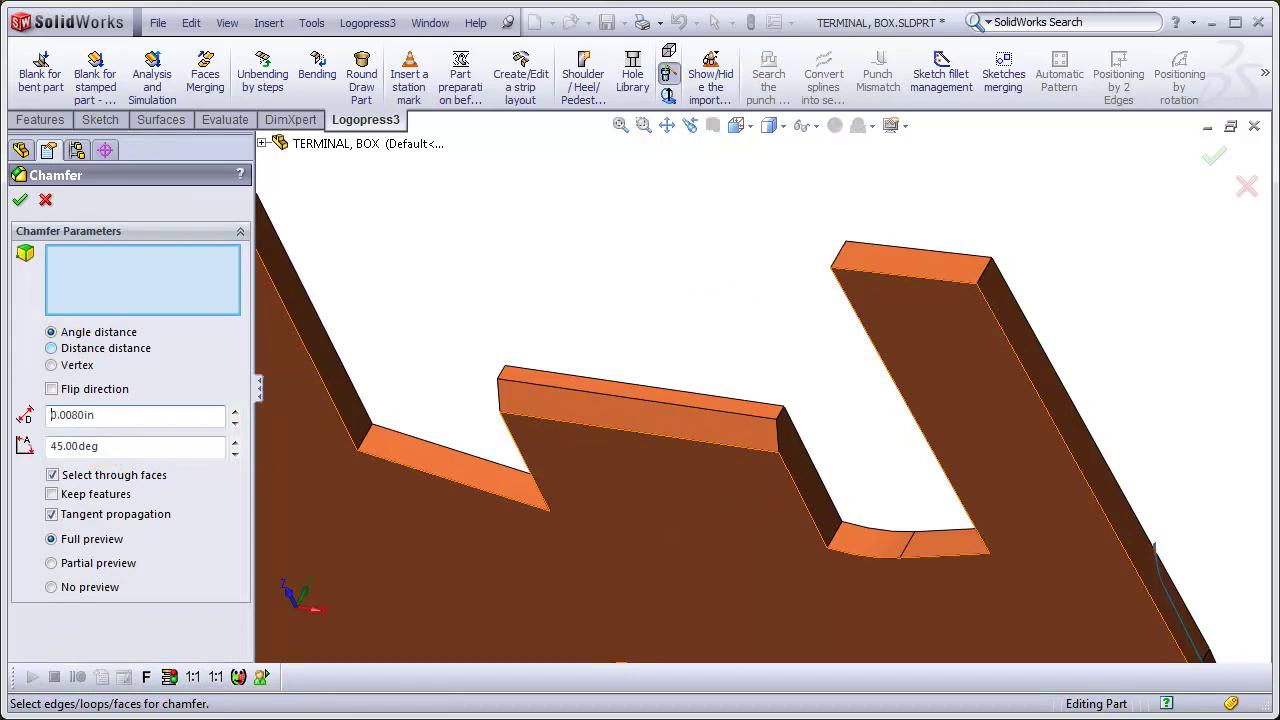
key(Tab)
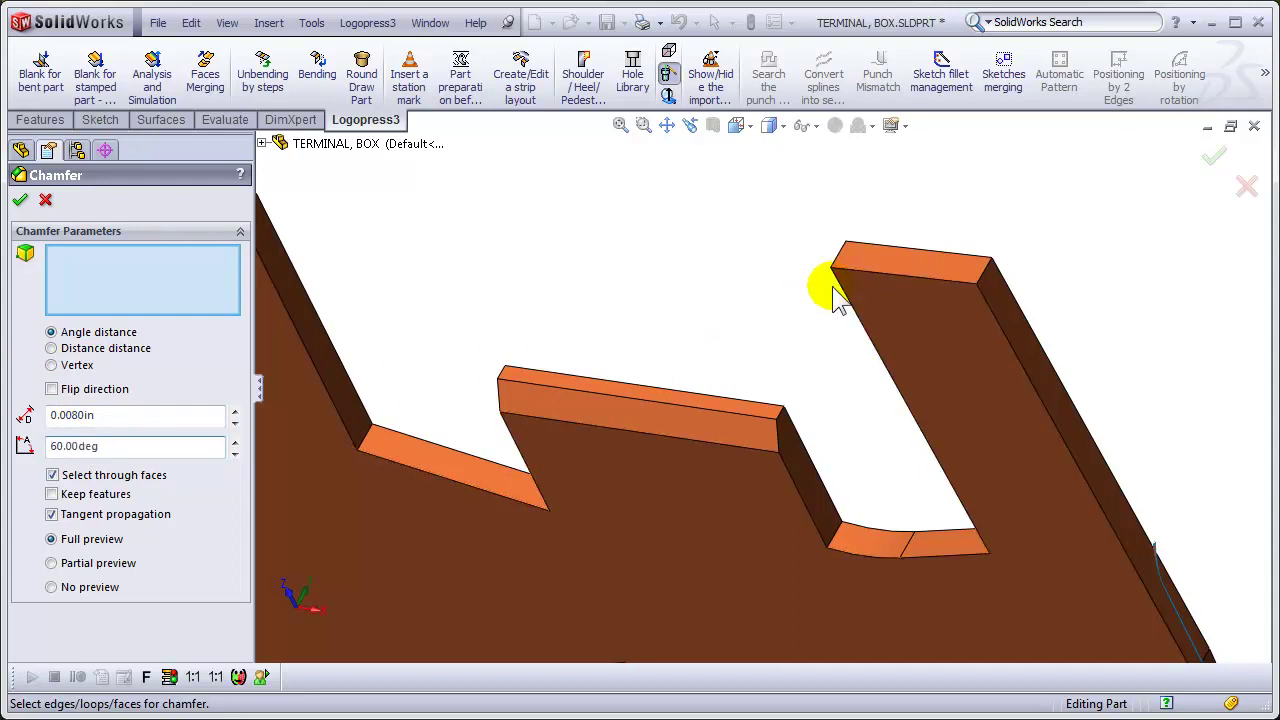
click(905, 287)
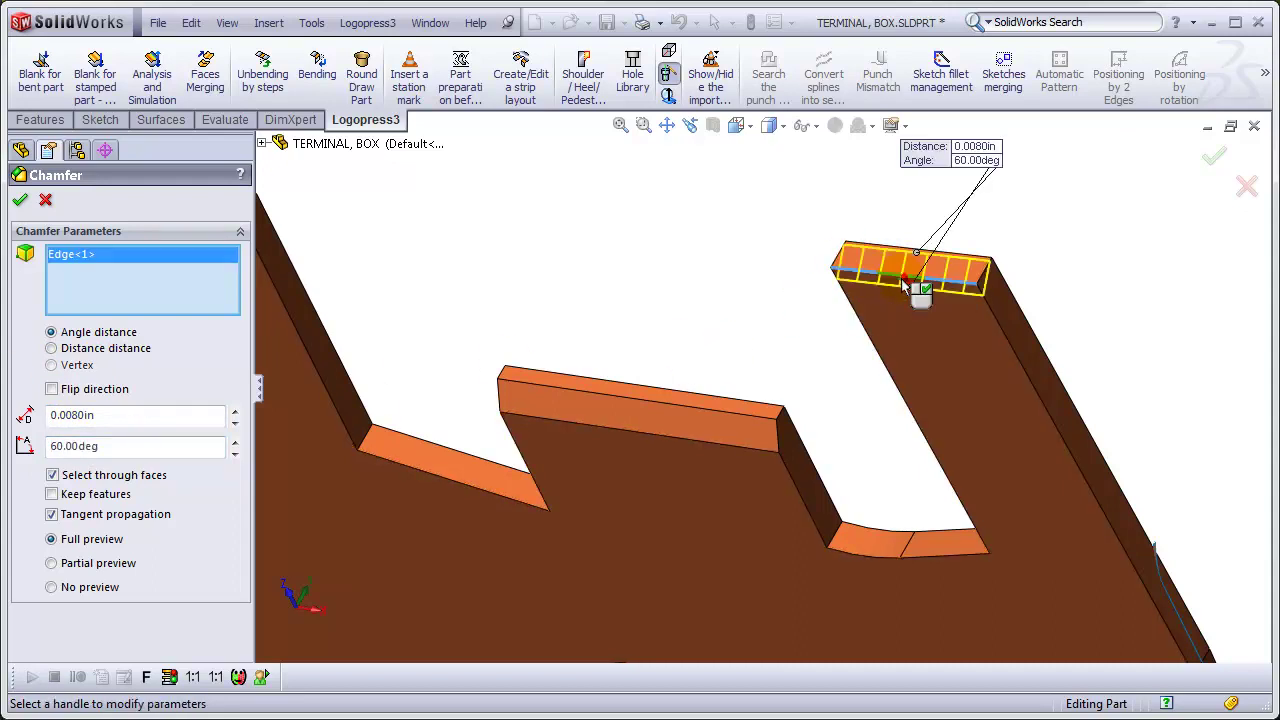
click(909, 264)
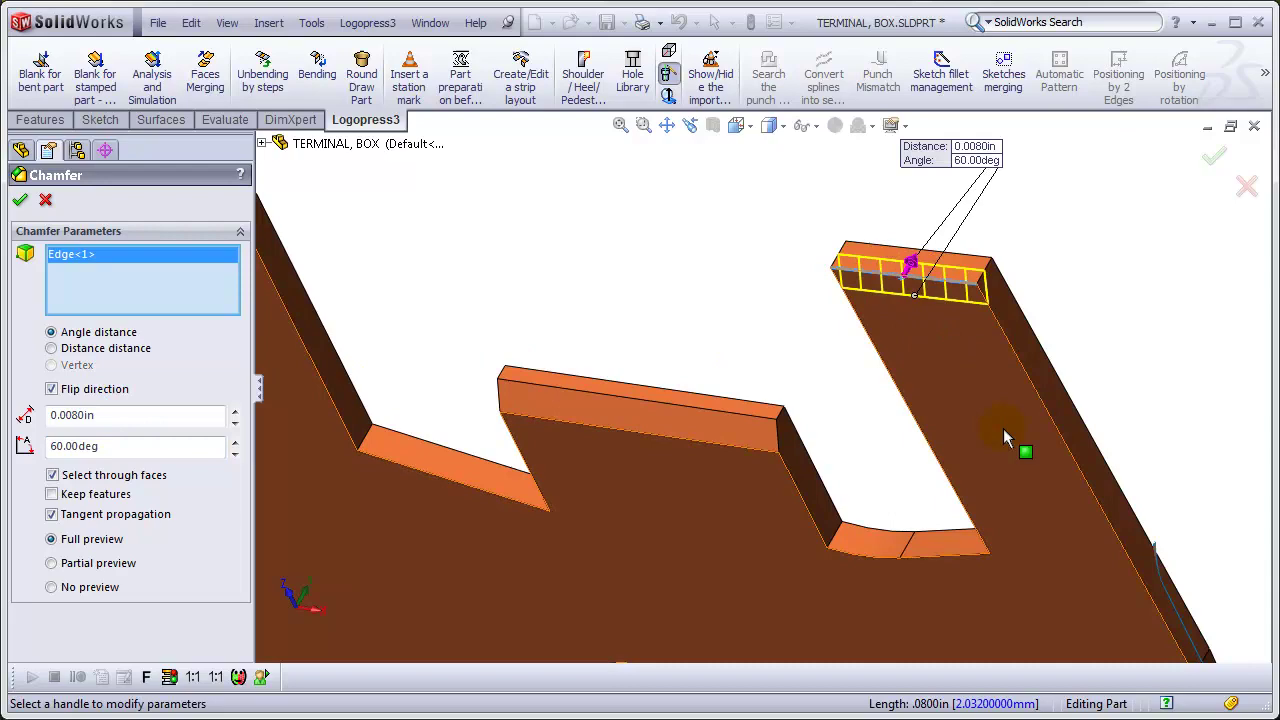
middle_drag(1014, 443, 943, 423)
scroll(634, 451, down, 3)
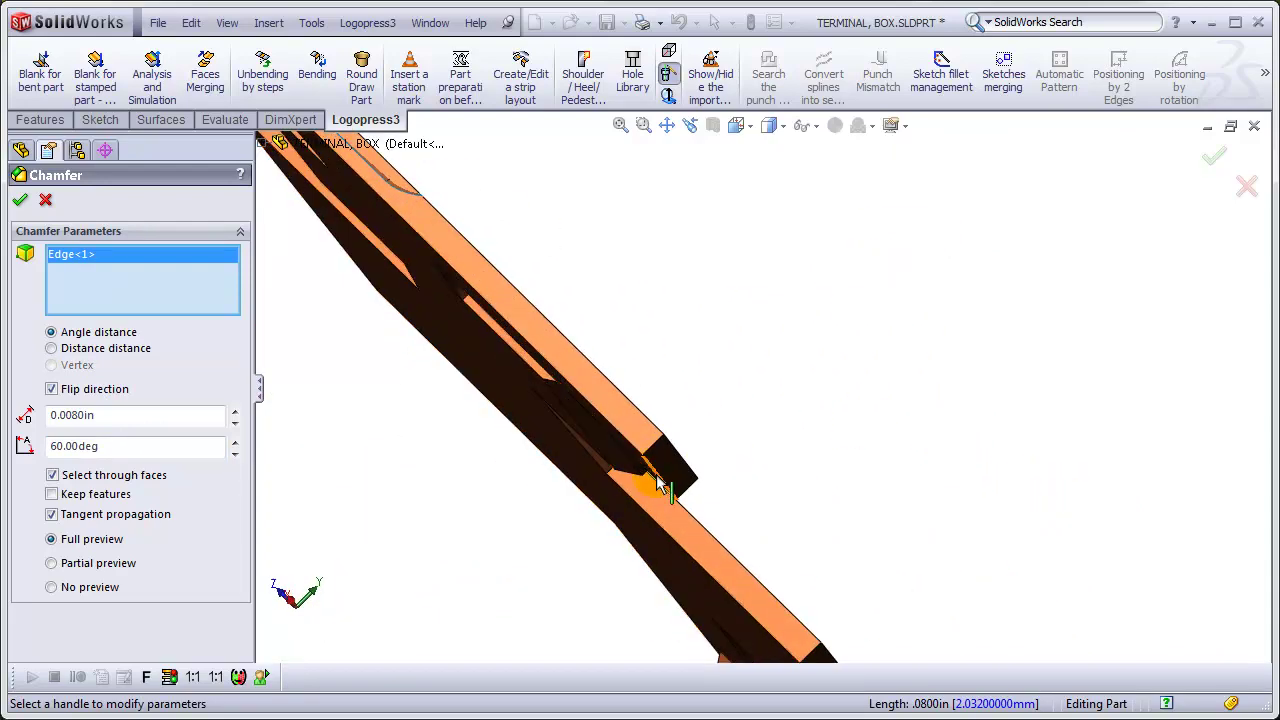
Step: Add the second leg edge and confirm the chamfer as Chamfer1
click(664, 478)
right_click(672, 488)
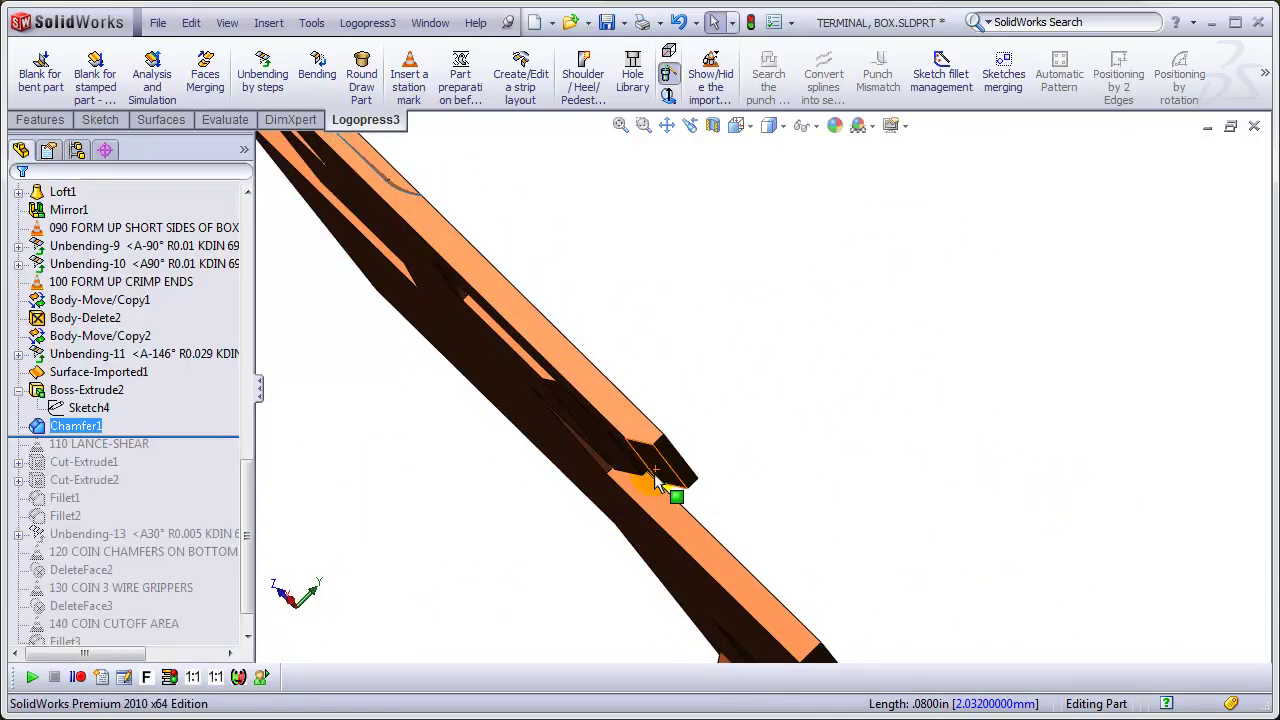
scroll(640, 450, up, 3)
middle_drag(628, 425, 766, 529)
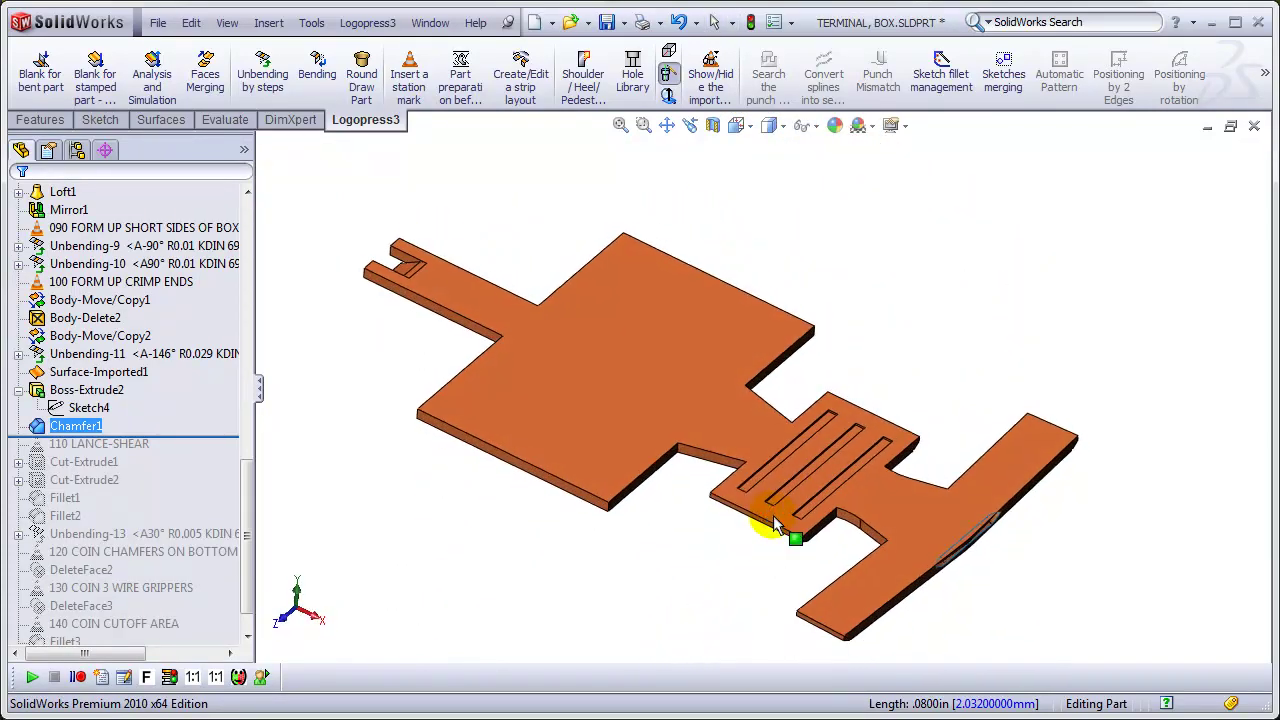
scroll(505, 507, down, 2)
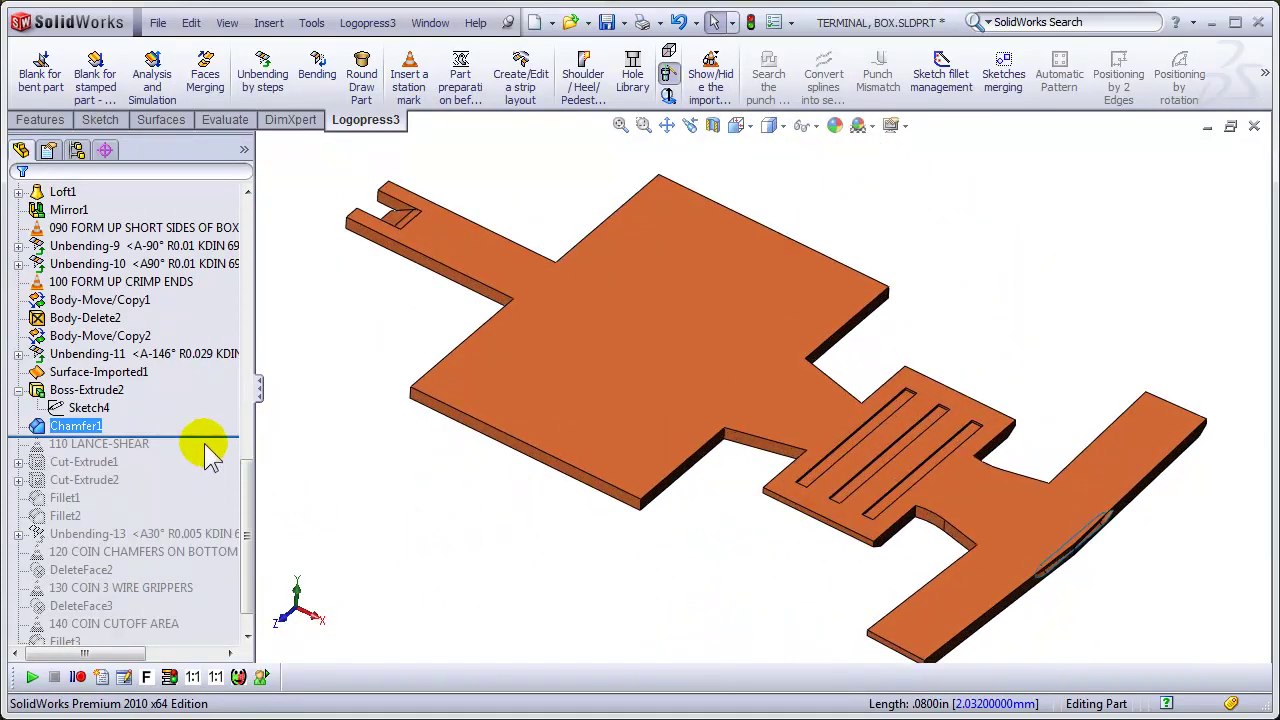
Step: Roll forward past Fillet2 and select Unbending-13's Start limit sketch to read its warning
drag(215, 437, 207, 500)
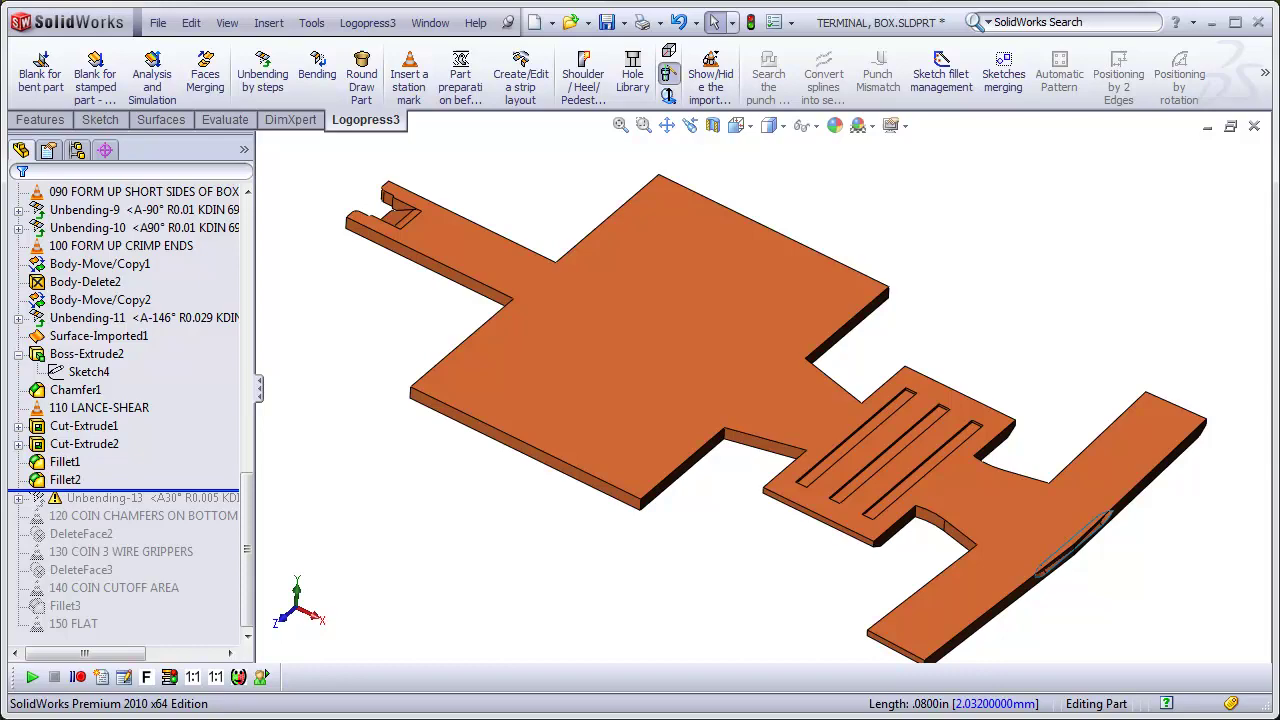
click(42, 516)
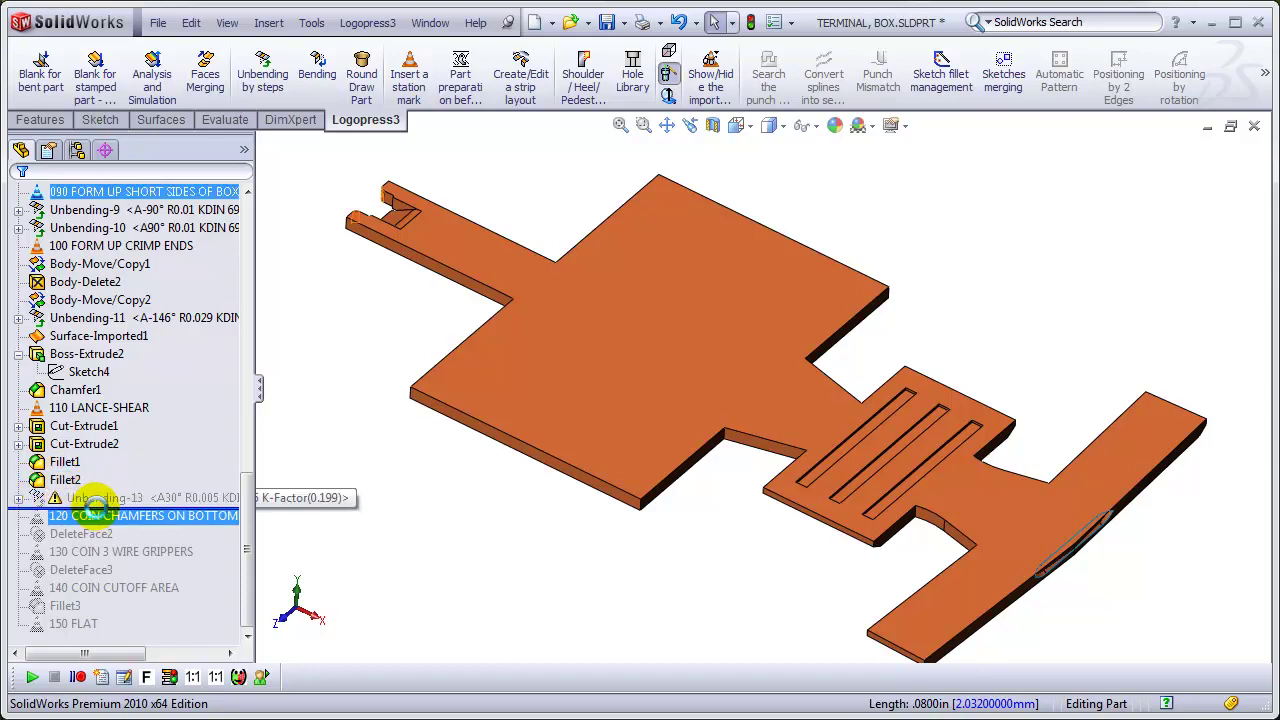
click(18, 497)
click(60, 516)
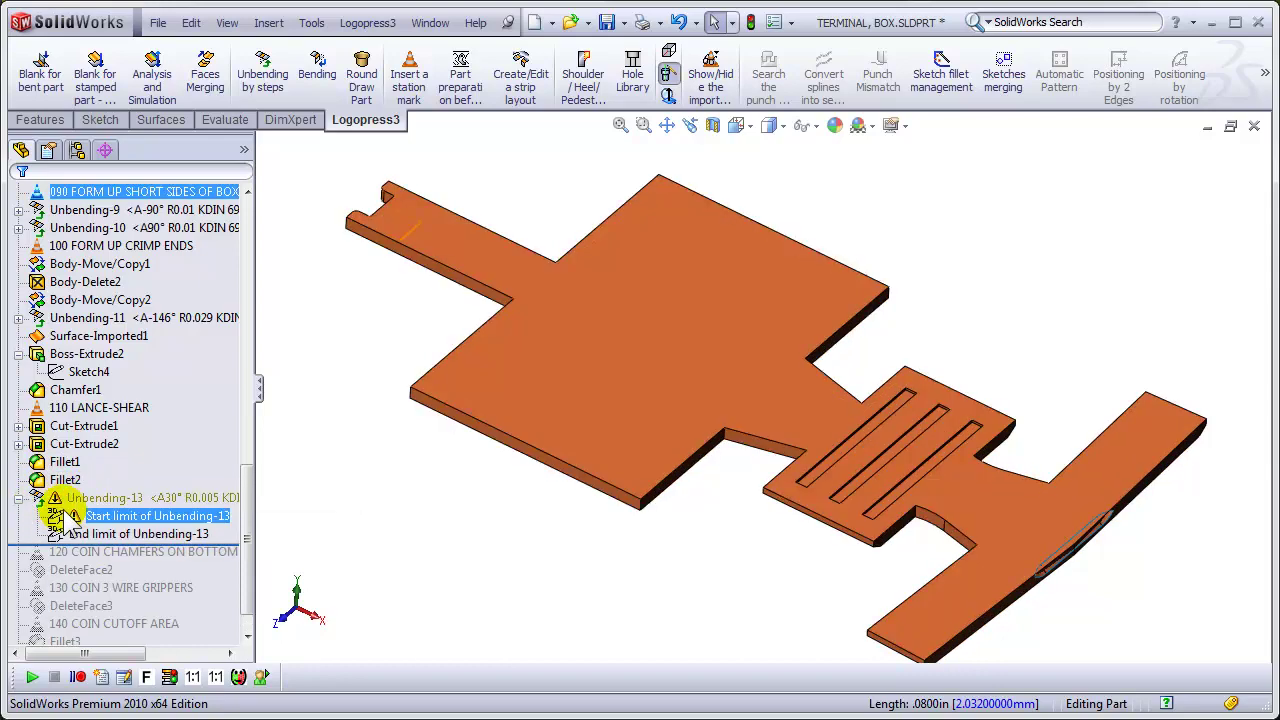
Step: Edit Unbending-13's Start limit sketch and convert the chamfered edge into sketch lines
click(120, 522)
click(125, 458)
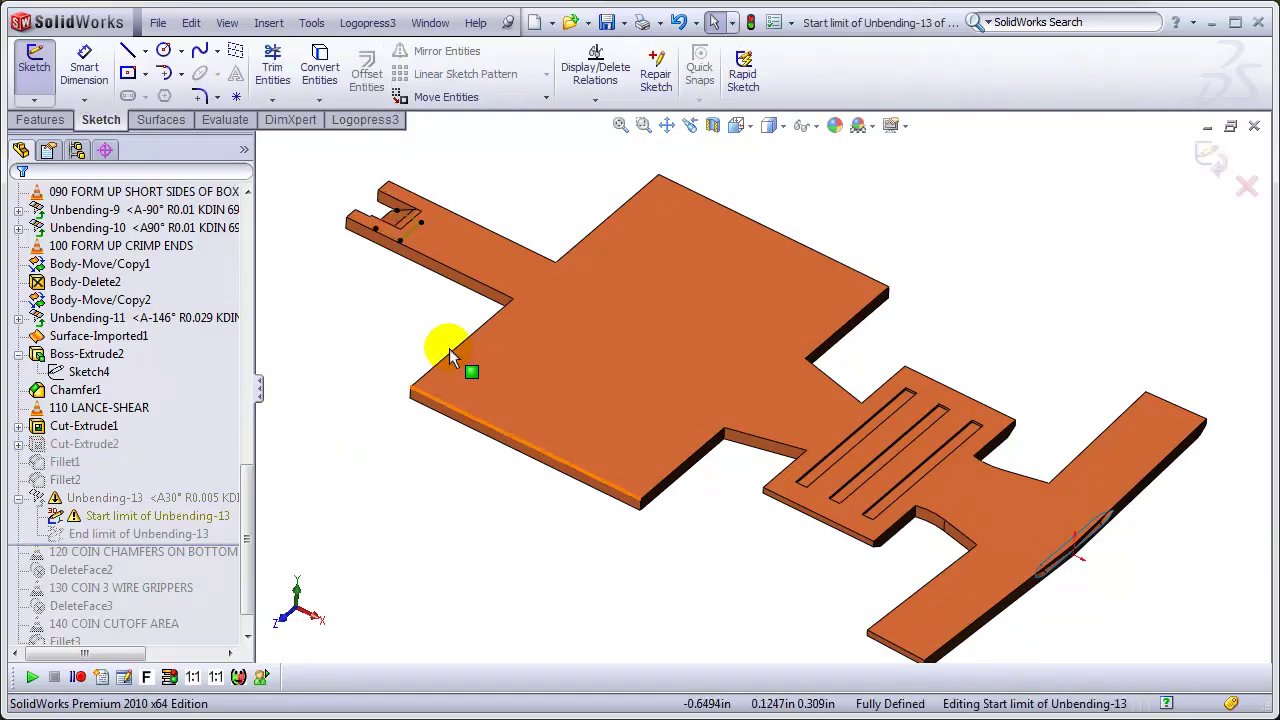
scroll(451, 205, down, 5)
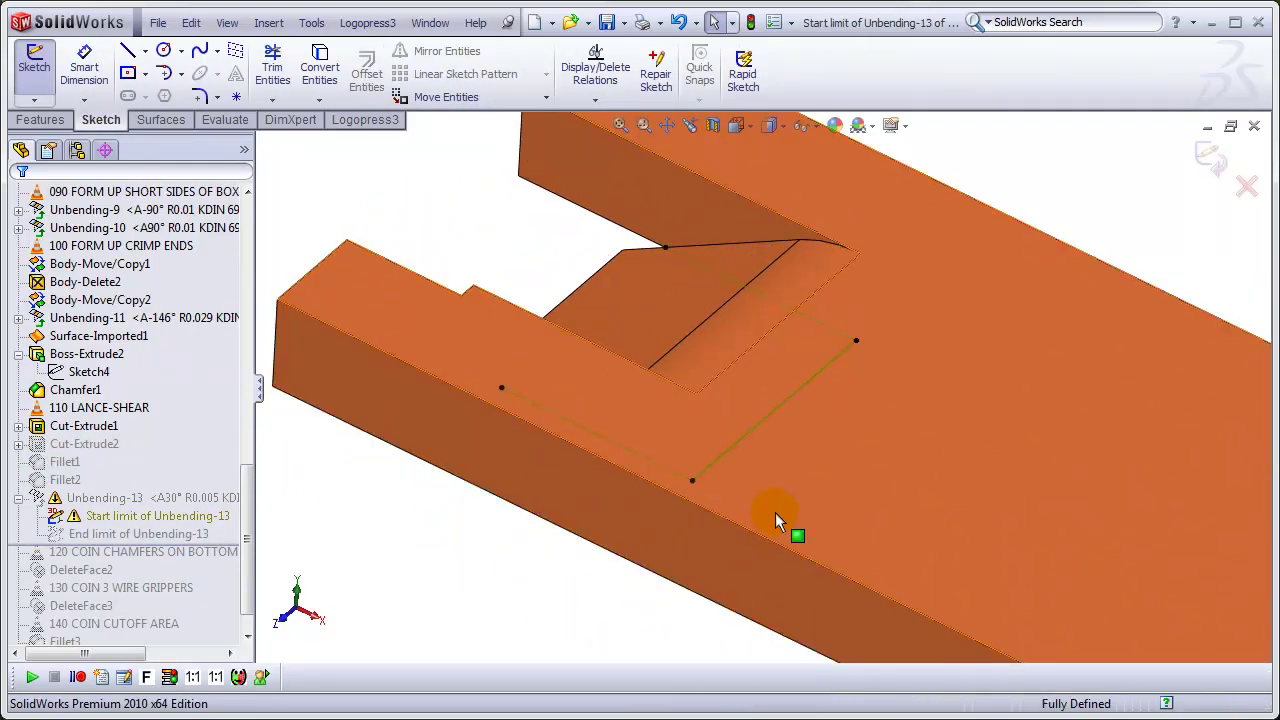
middle_drag(778, 521, 531, 606)
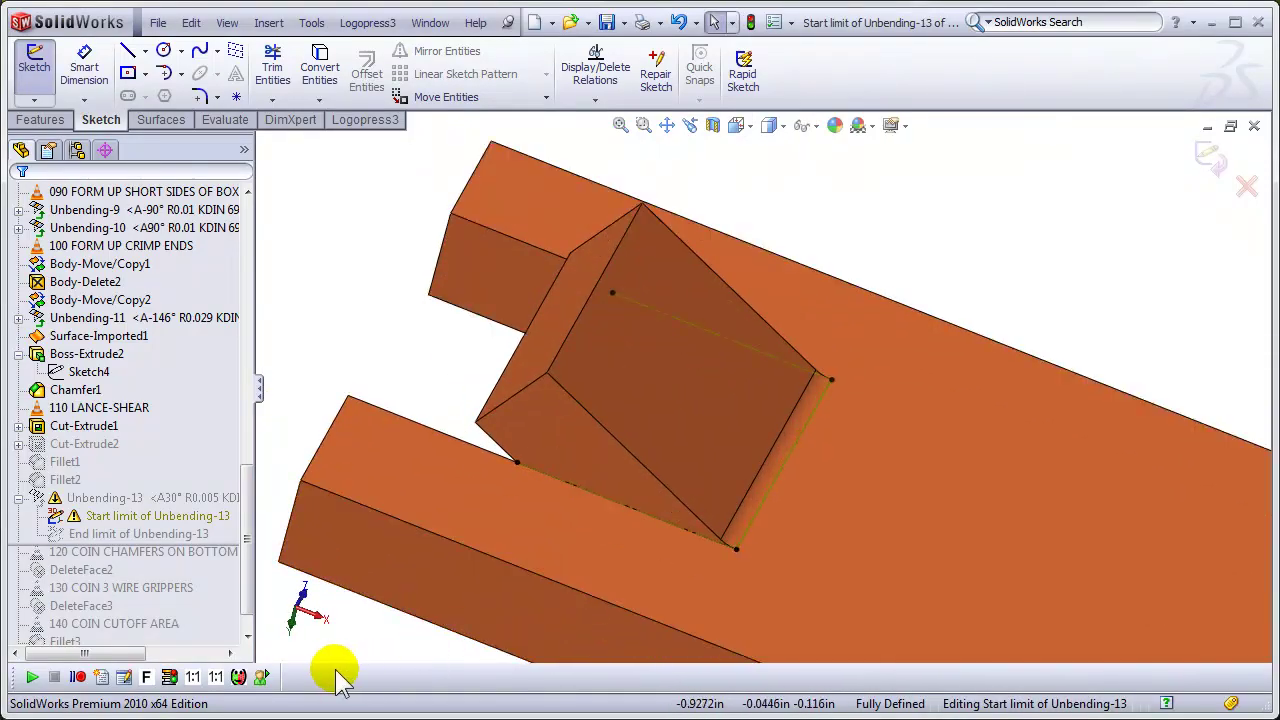
drag(343, 651, 948, 235)
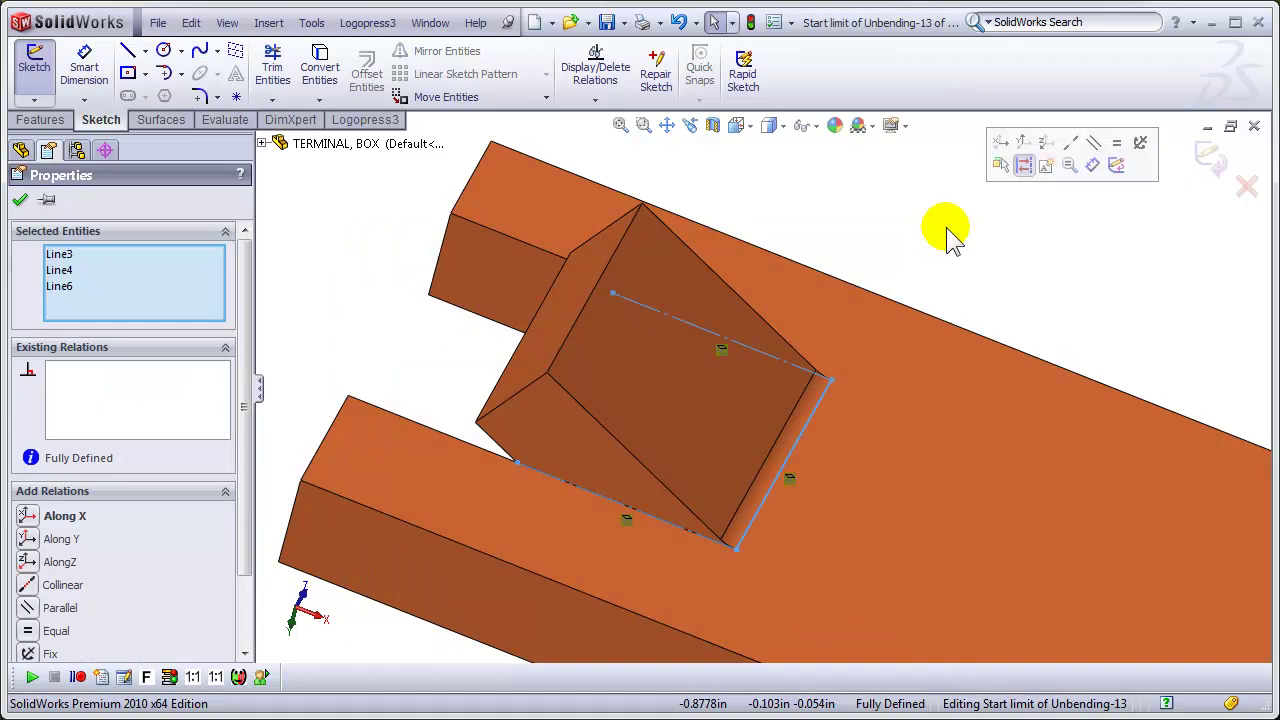
click(948, 235)
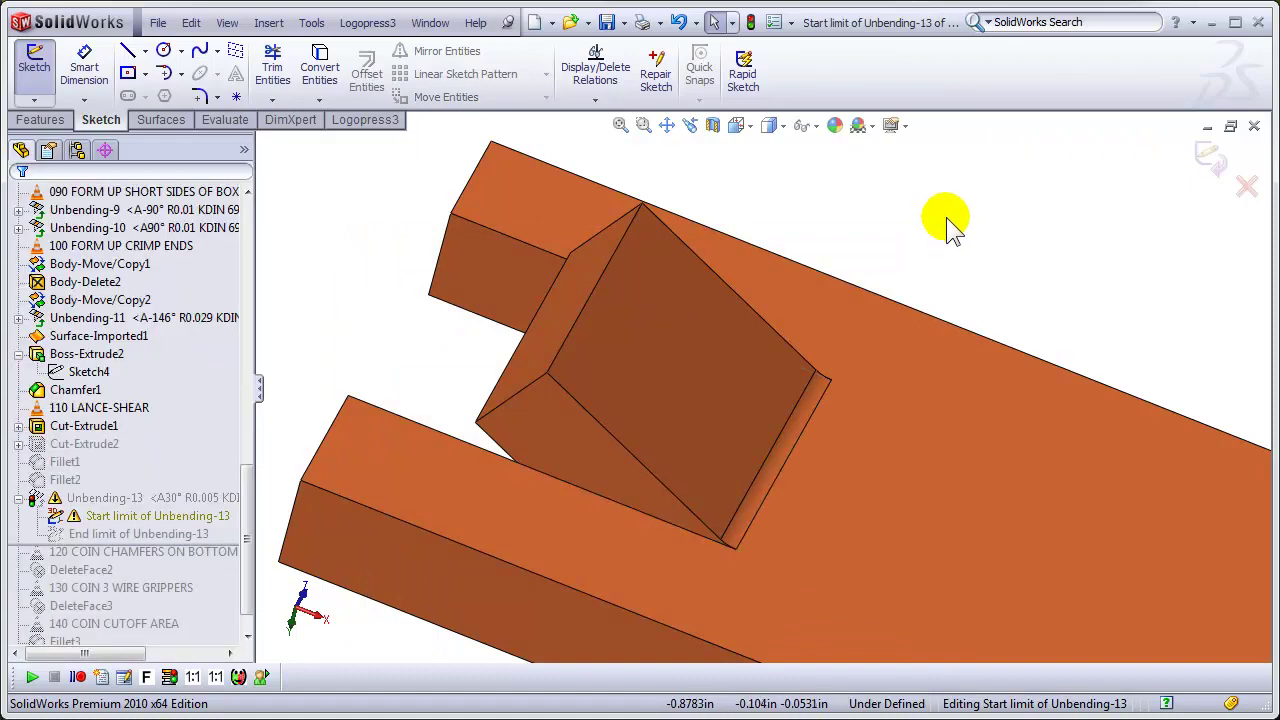
click(800, 445)
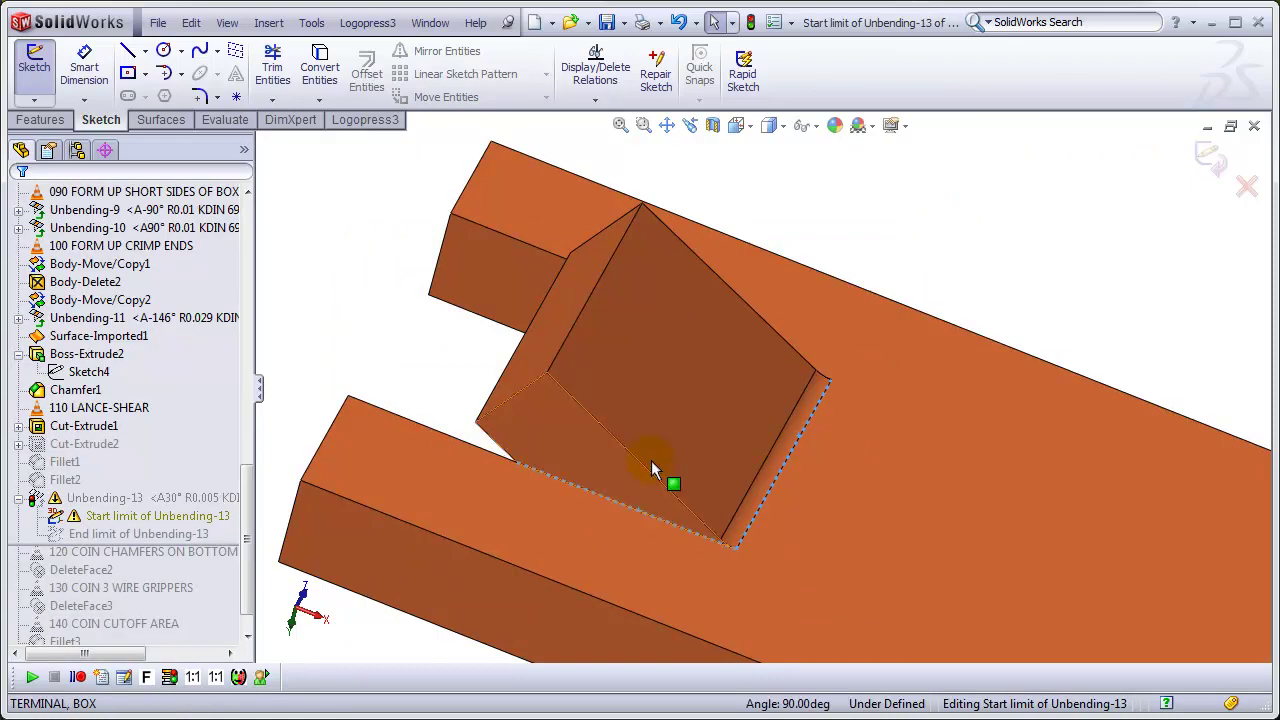
middle_drag(708, 317, 742, 384)
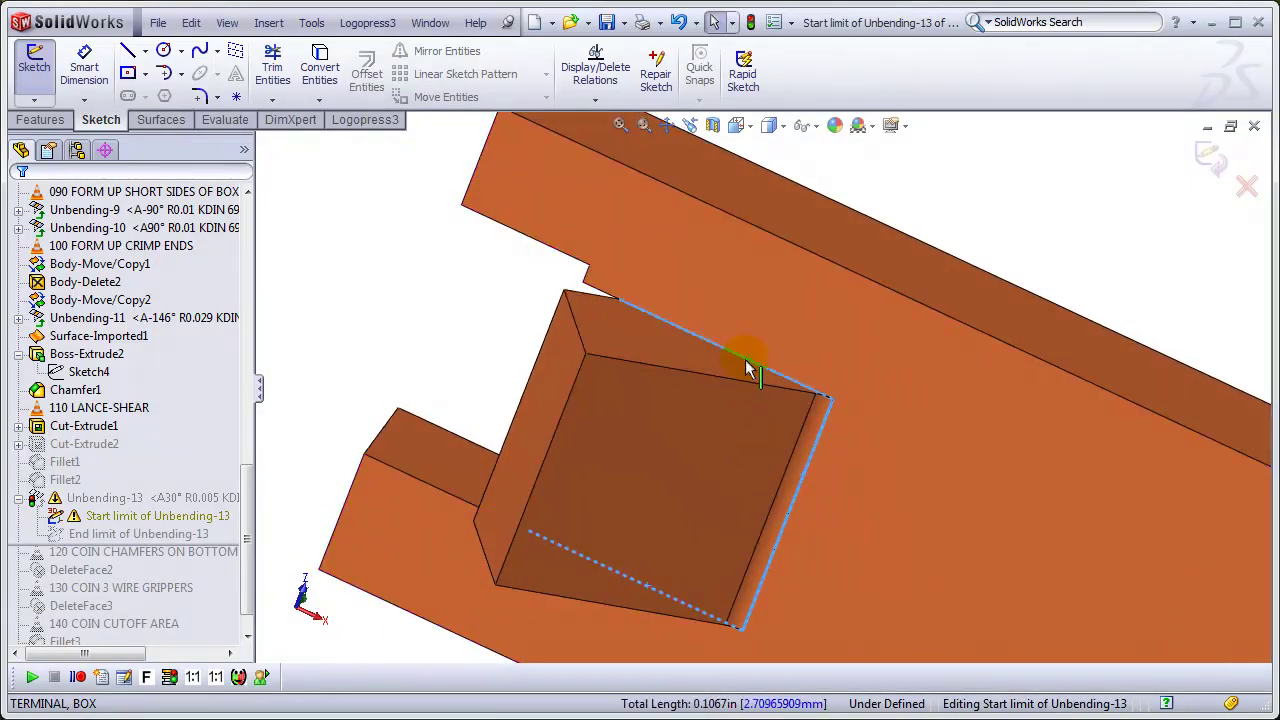
key(c)
click(22, 203)
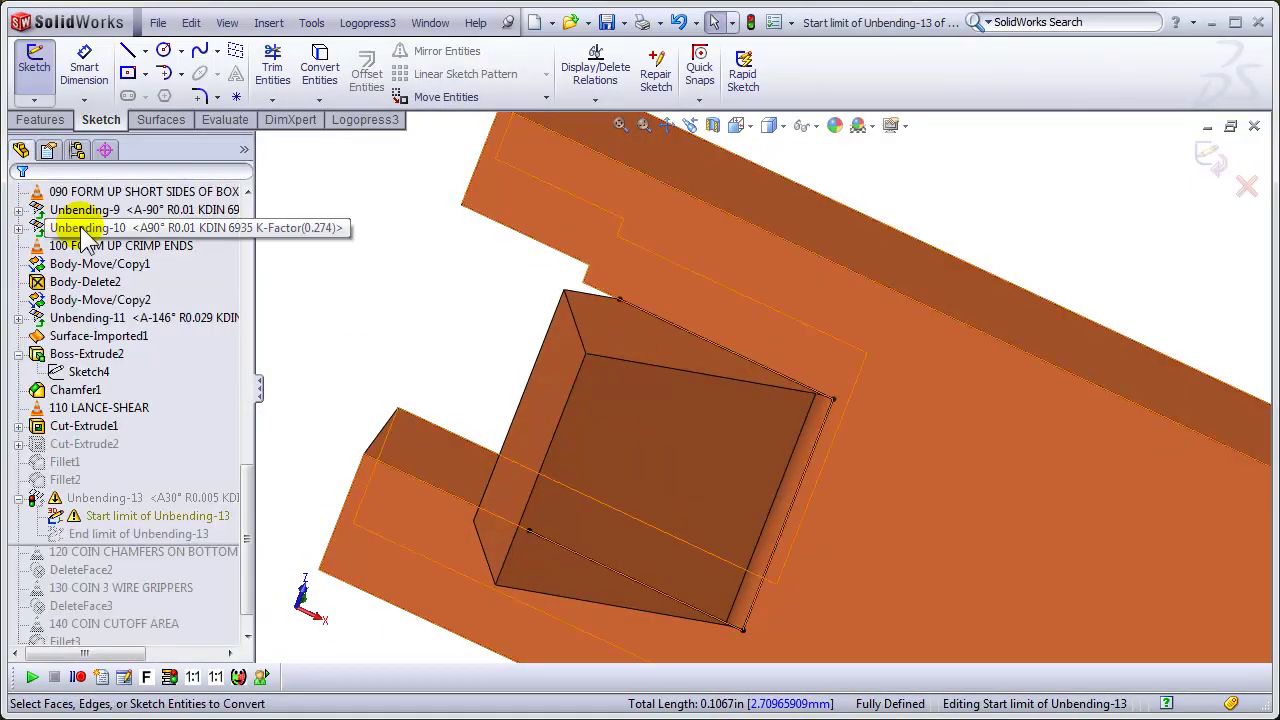
Step: Set the upper and lower sketch lines to construction, then exit the sketch to rebuild
click(685, 333)
mouse_move(685, 333)
middle_down()
mouse_move(851, 405)
mouse_move(921, 220)
middle_up()
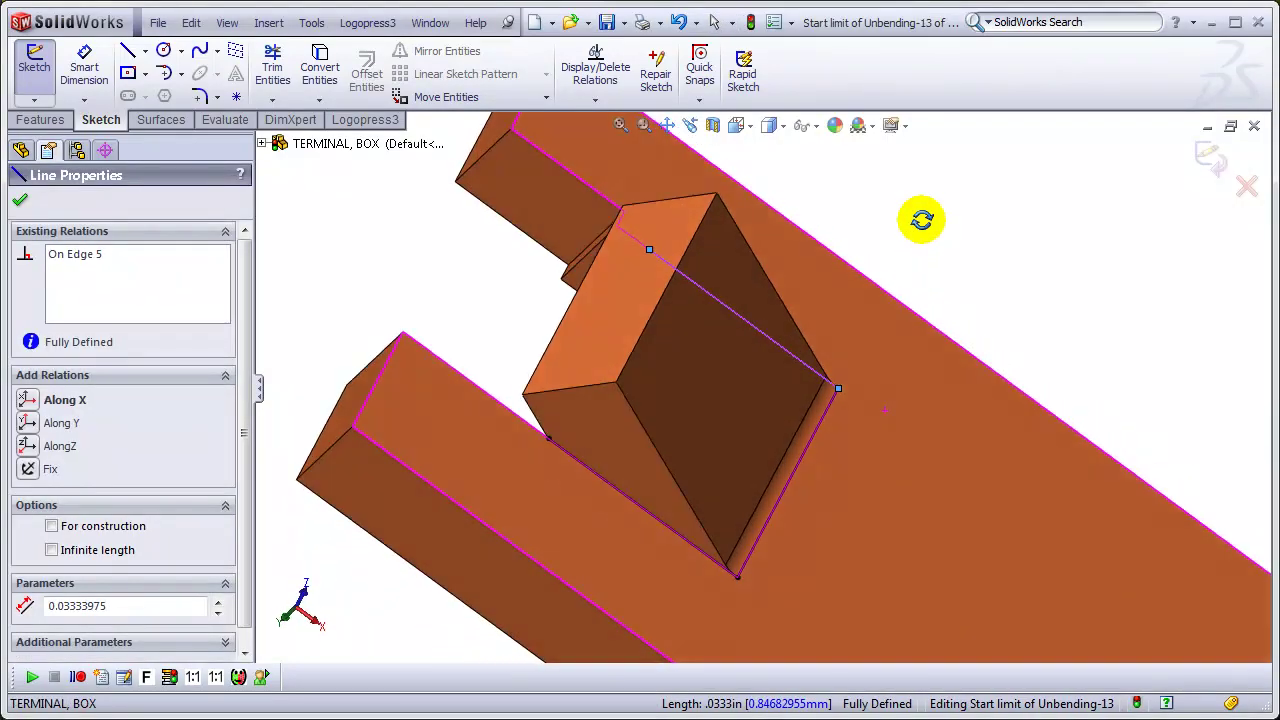
ctrl+click(651, 522)
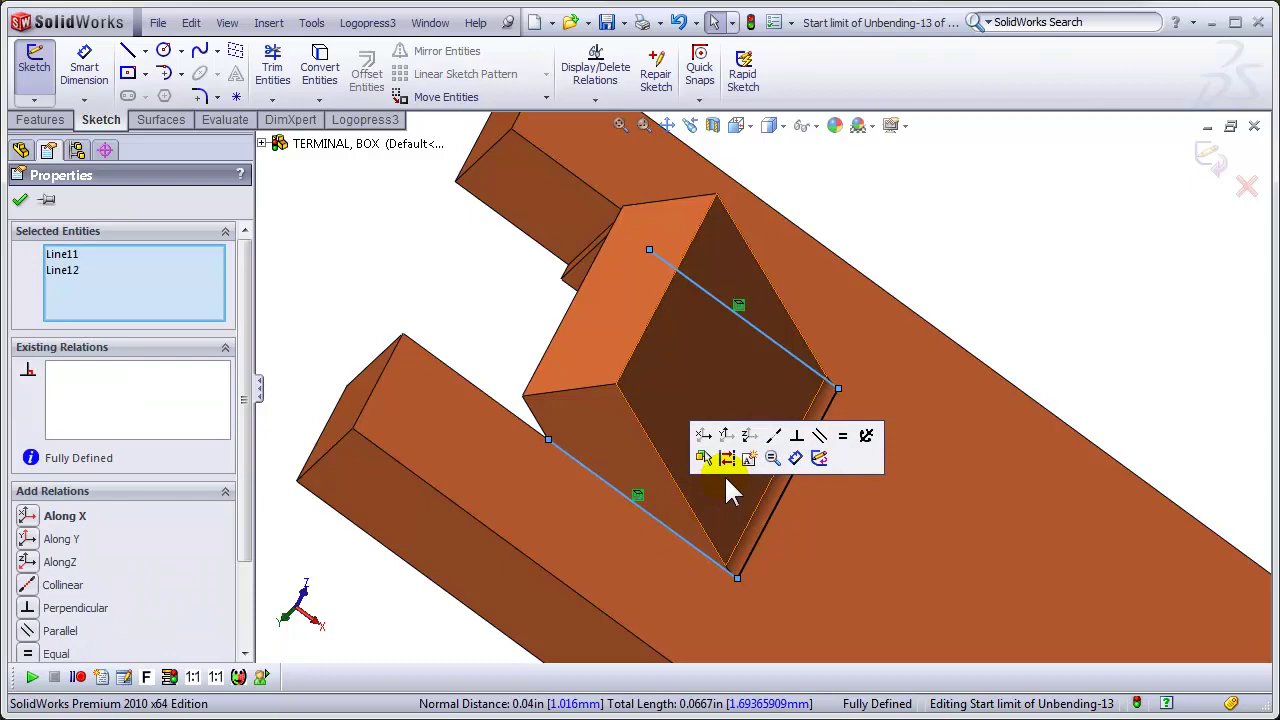
click(727, 458)
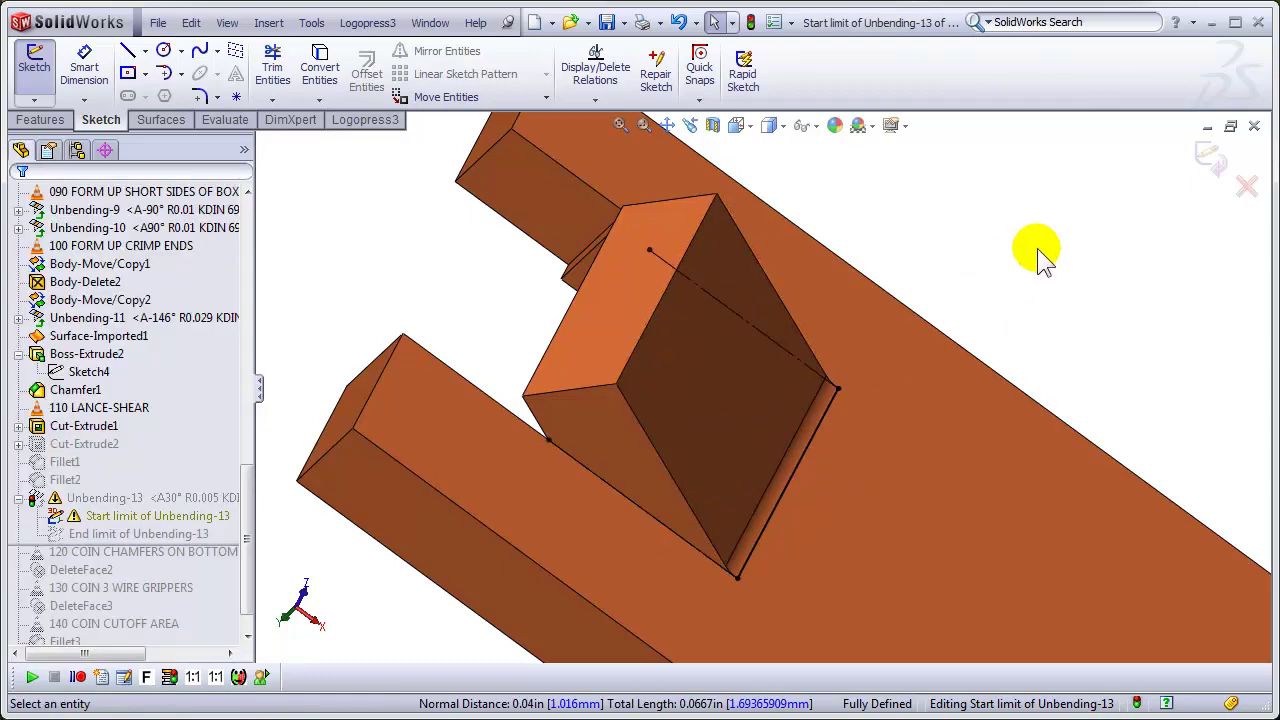
click(1207, 158)
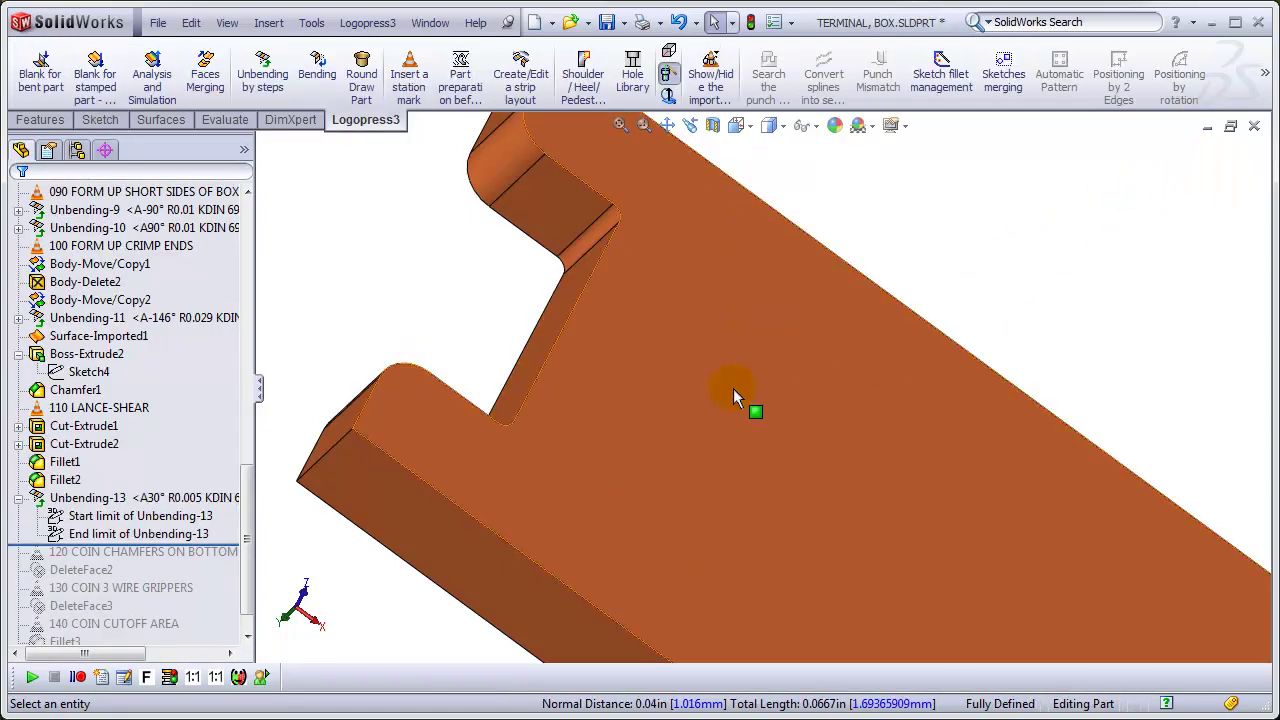
Step: Inspect the rebuilt arm, then roll the feature history back to just after Chamfer1
mouse_move(733, 388)
middle_down()
mouse_move(749, 476)
mouse_move(1015, 602)
mouse_move(1051, 634)
mouse_move(1023, 571)
middle_up()
scroll(1030, 610, up, 3)
middle_drag(1088, 308, 1000, 594)
scroll(985, 597, down, 3)
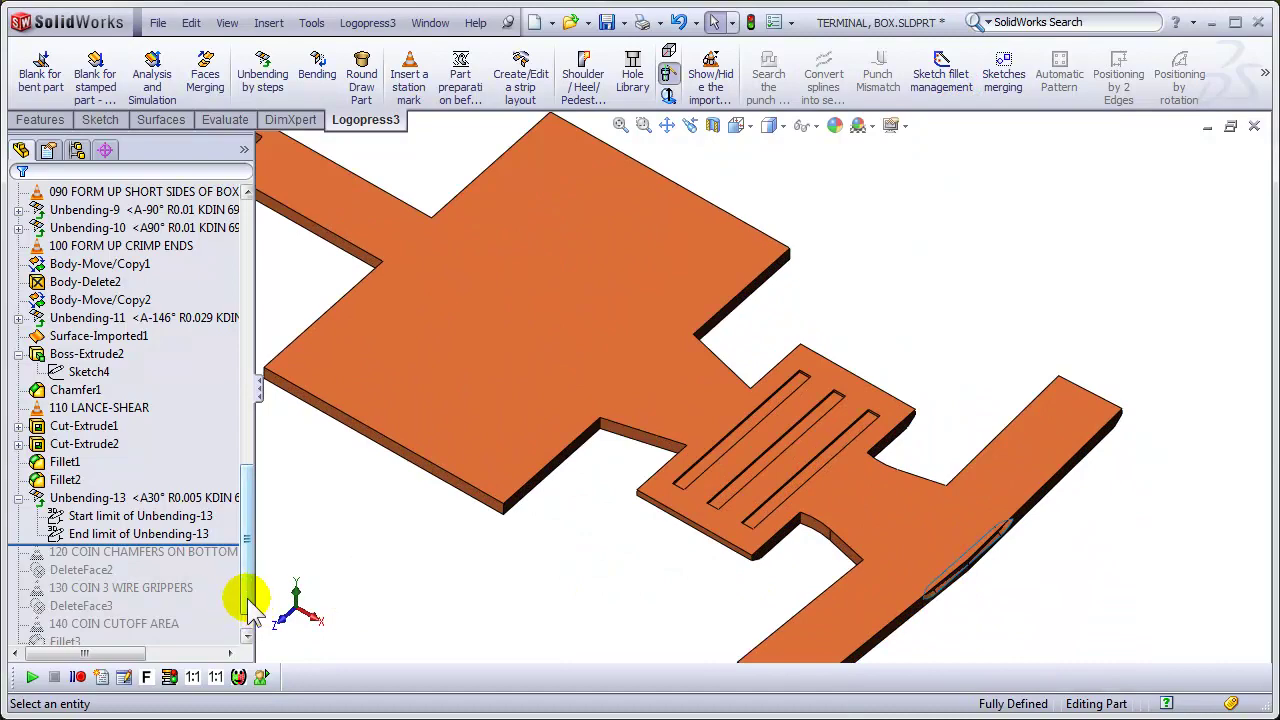
click(222, 557)
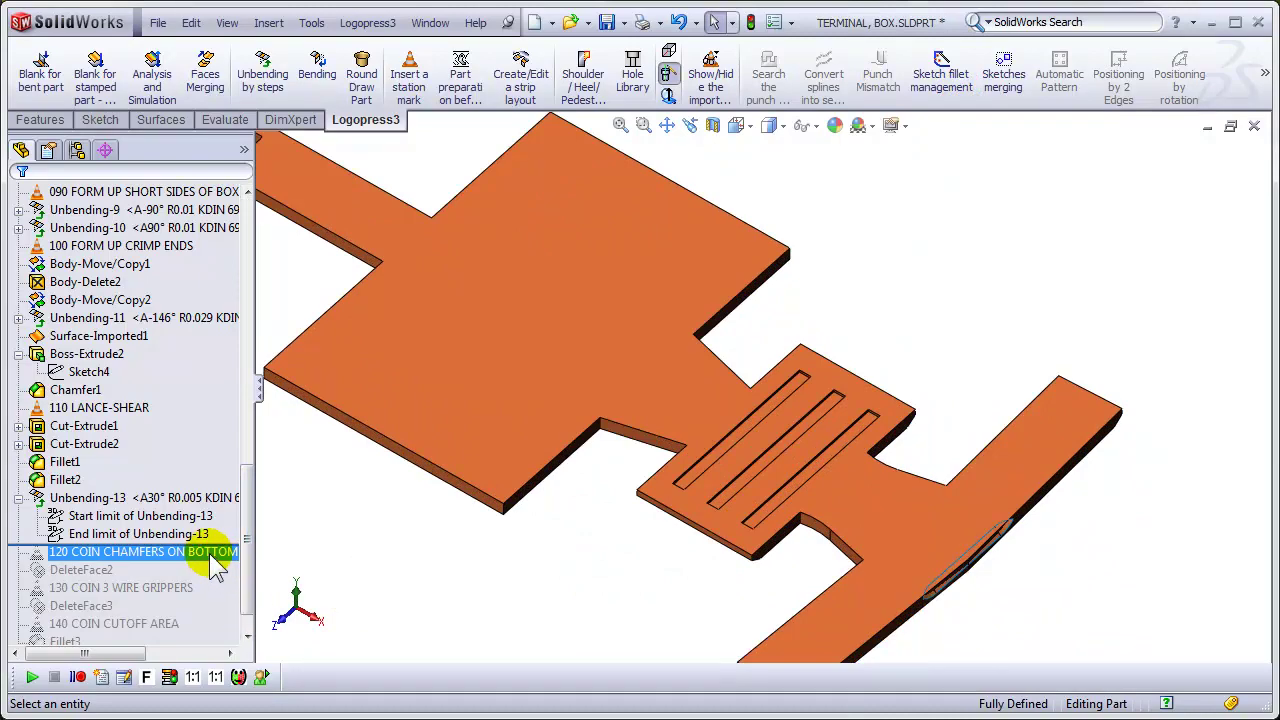
drag(222, 543, 228, 400)
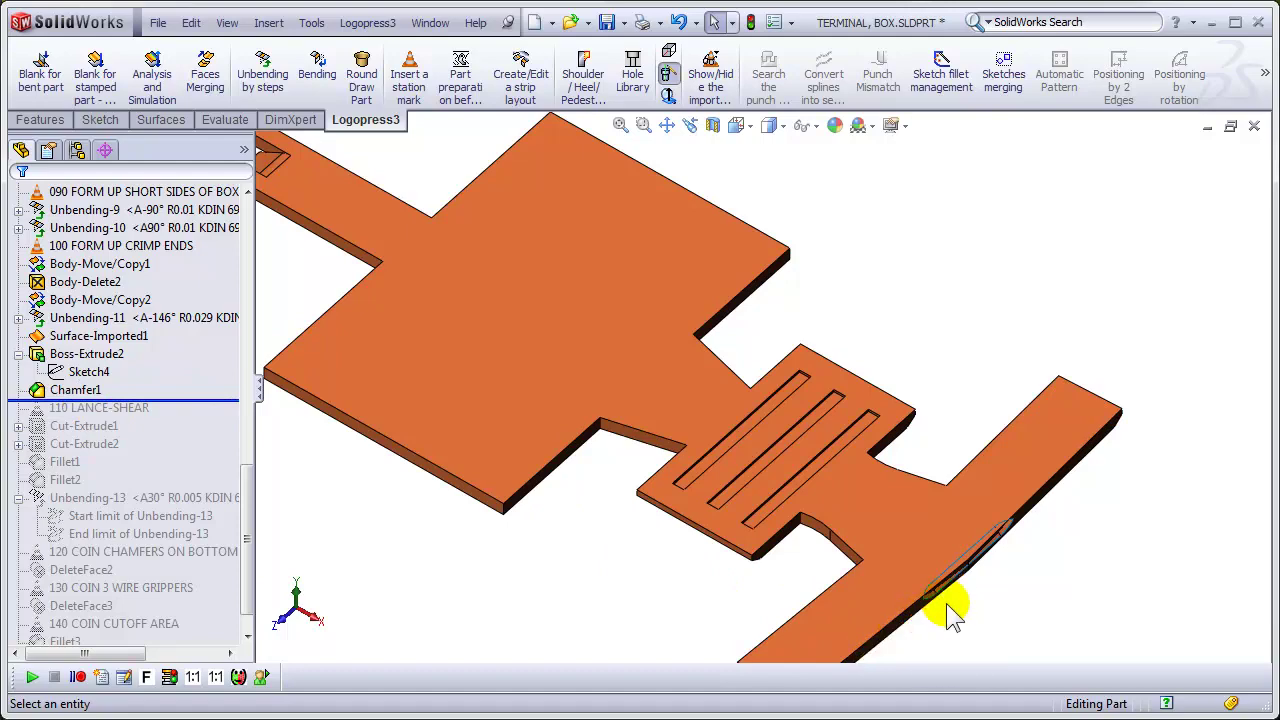
scroll(950, 605, down, 4)
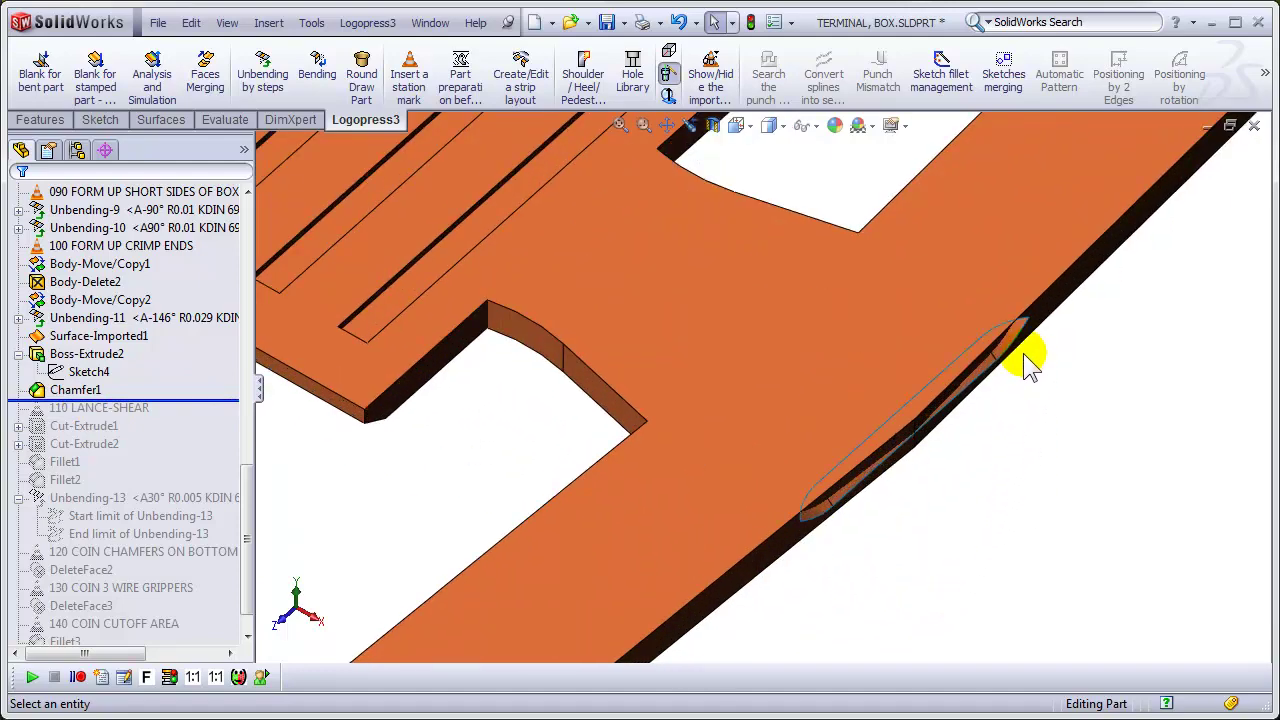
Step: Cut the leg's boss with Surface-Imported1, creating SurfaceCut1
right_click(1050, 478)
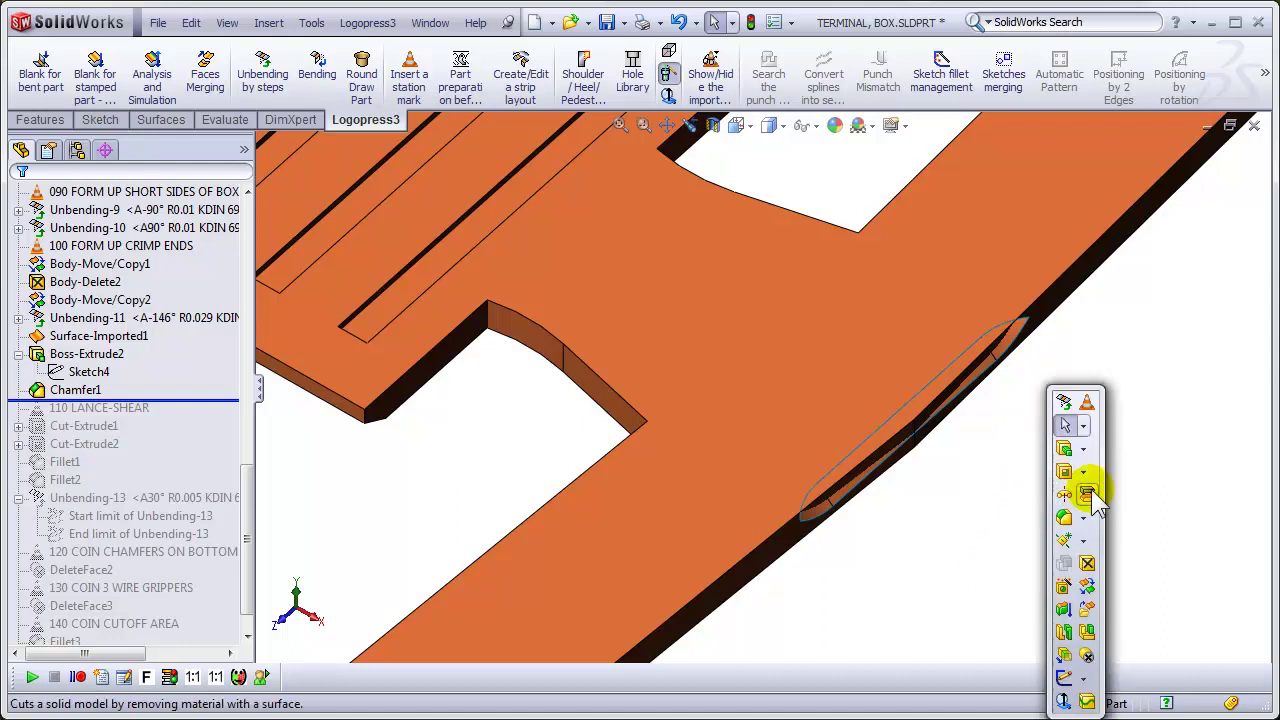
click(1088, 494)
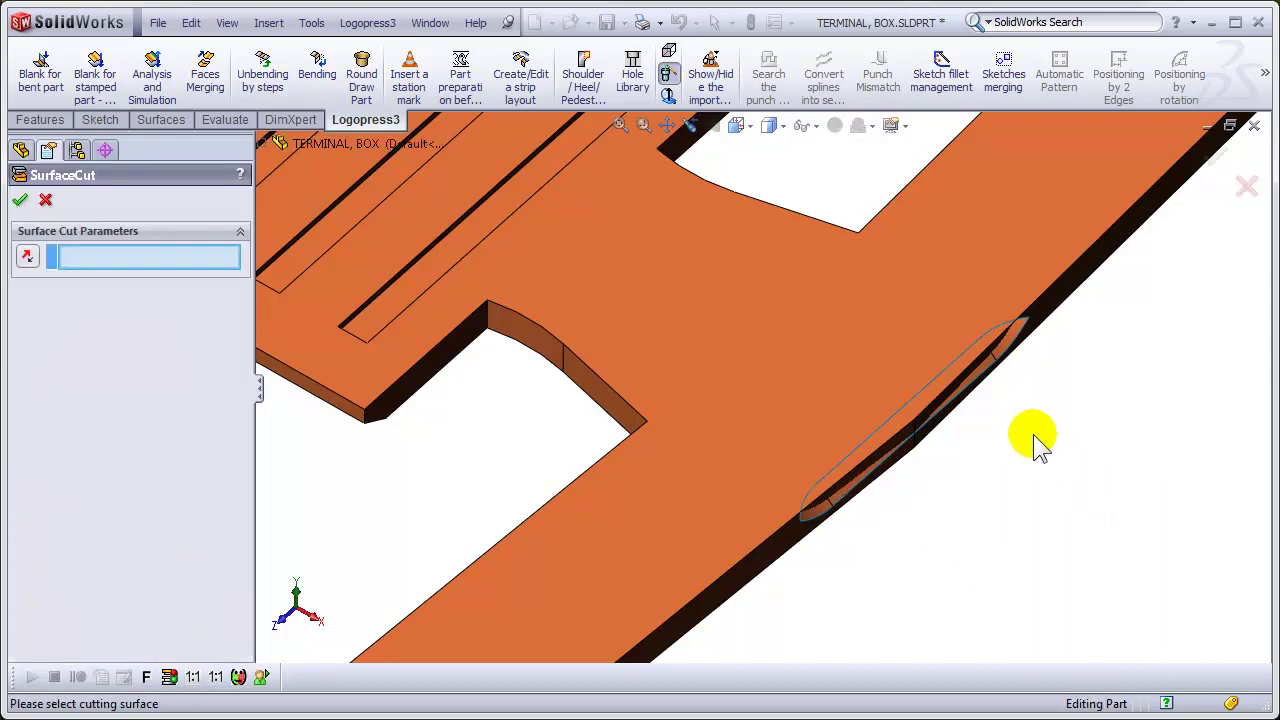
click(1012, 345)
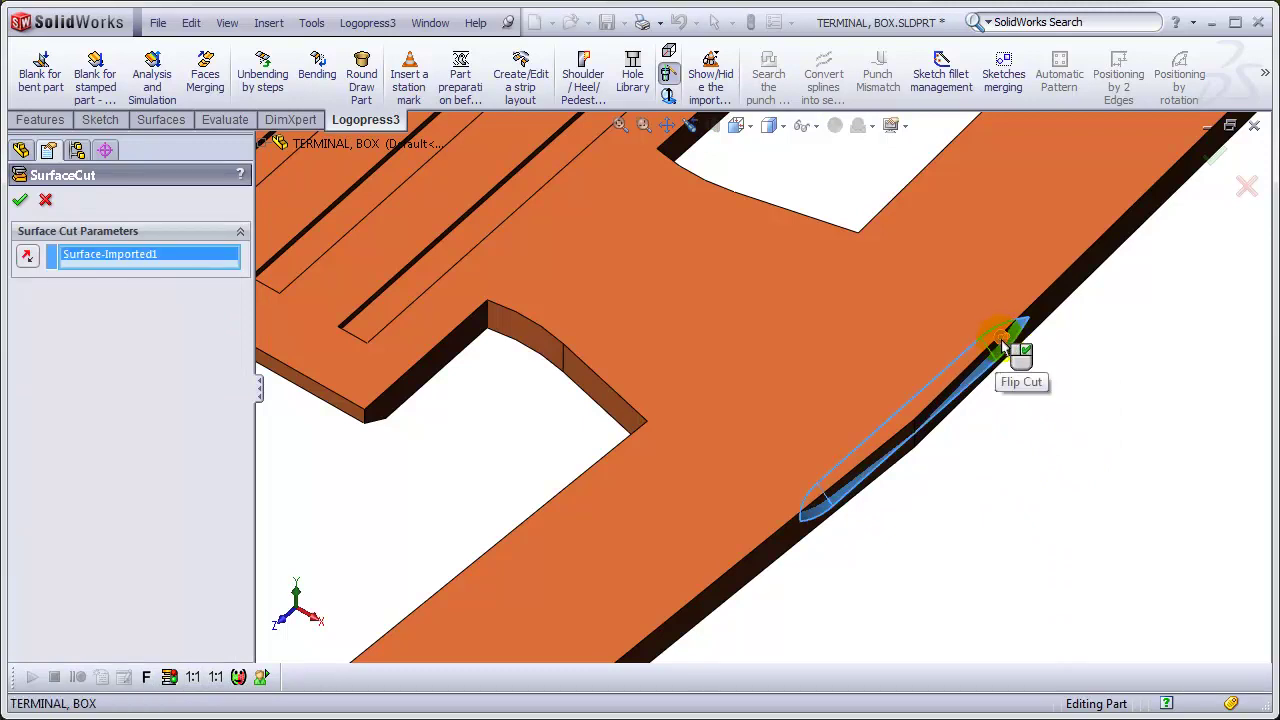
right_click(1010, 345)
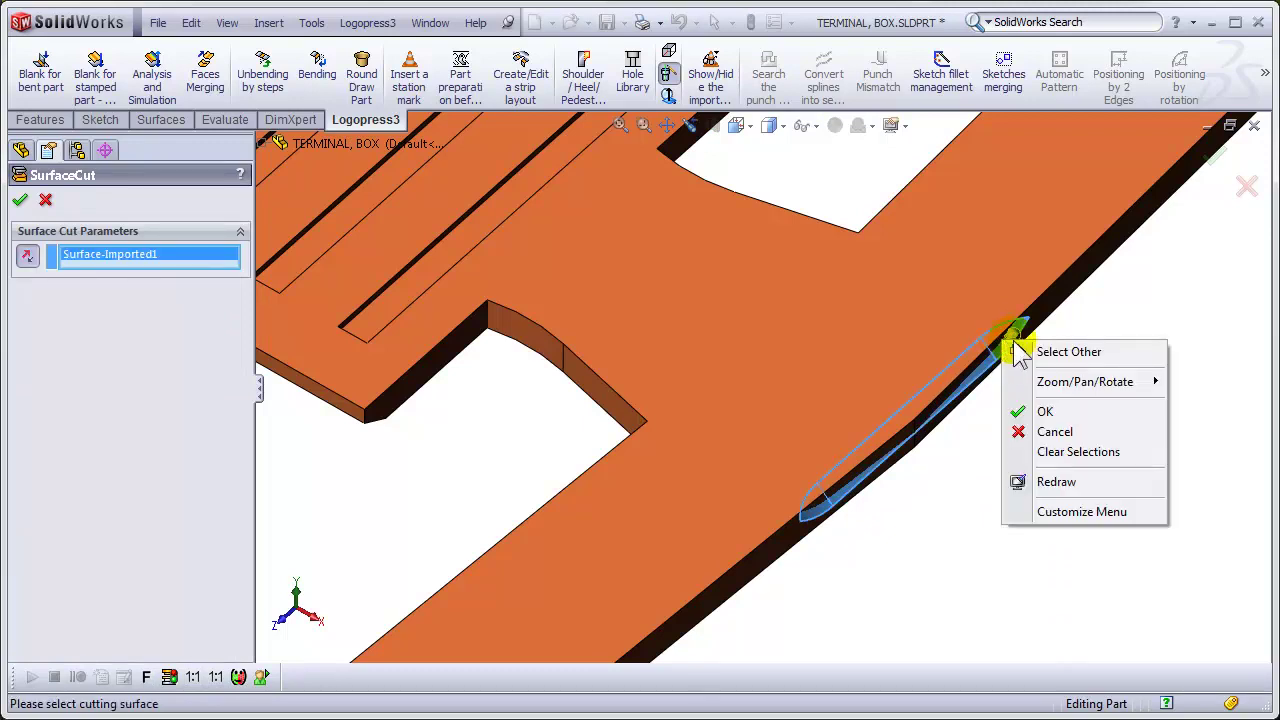
click(1049, 411)
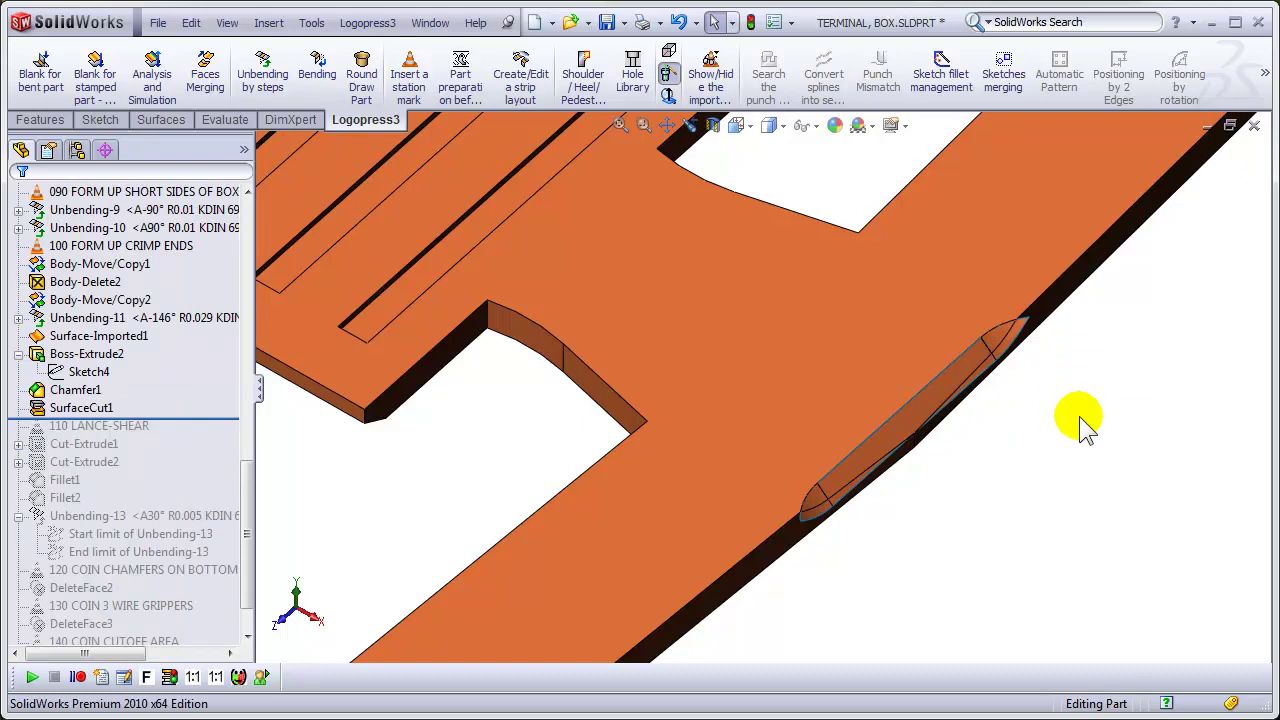
Step: Delete the Surface-Imported1 body from the part as Body-Delete3
key(s)
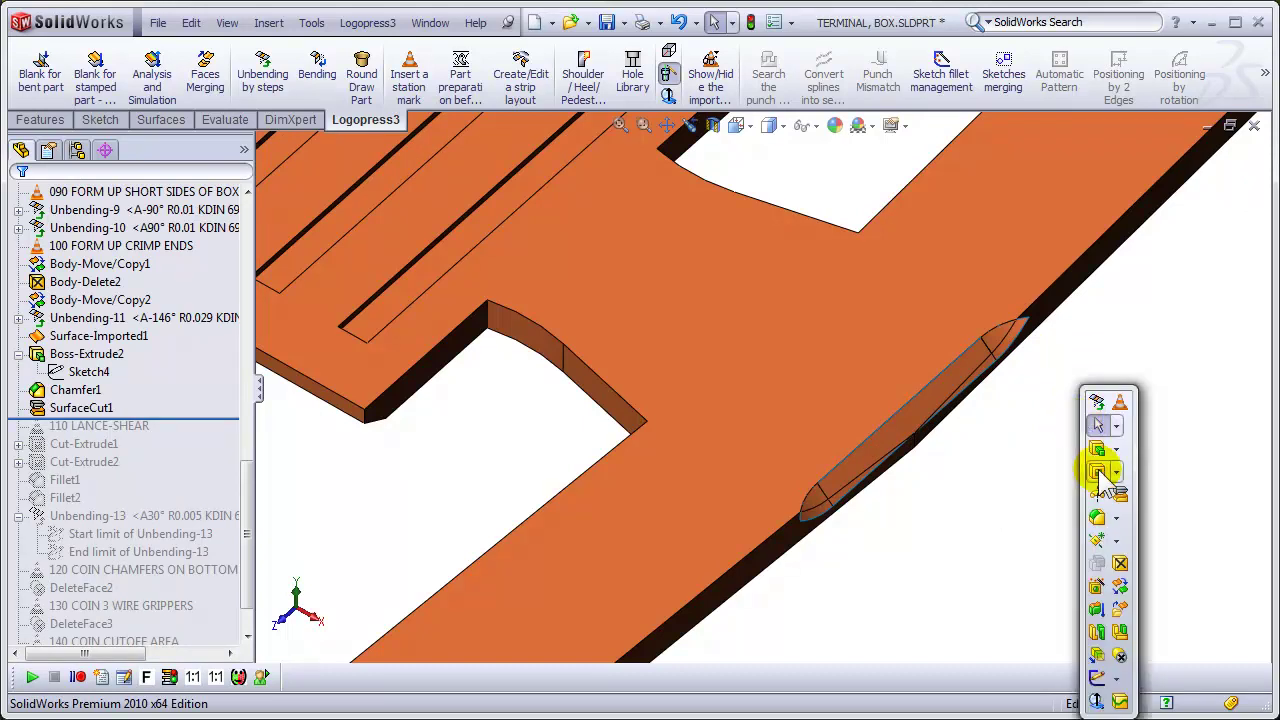
click(1120, 565)
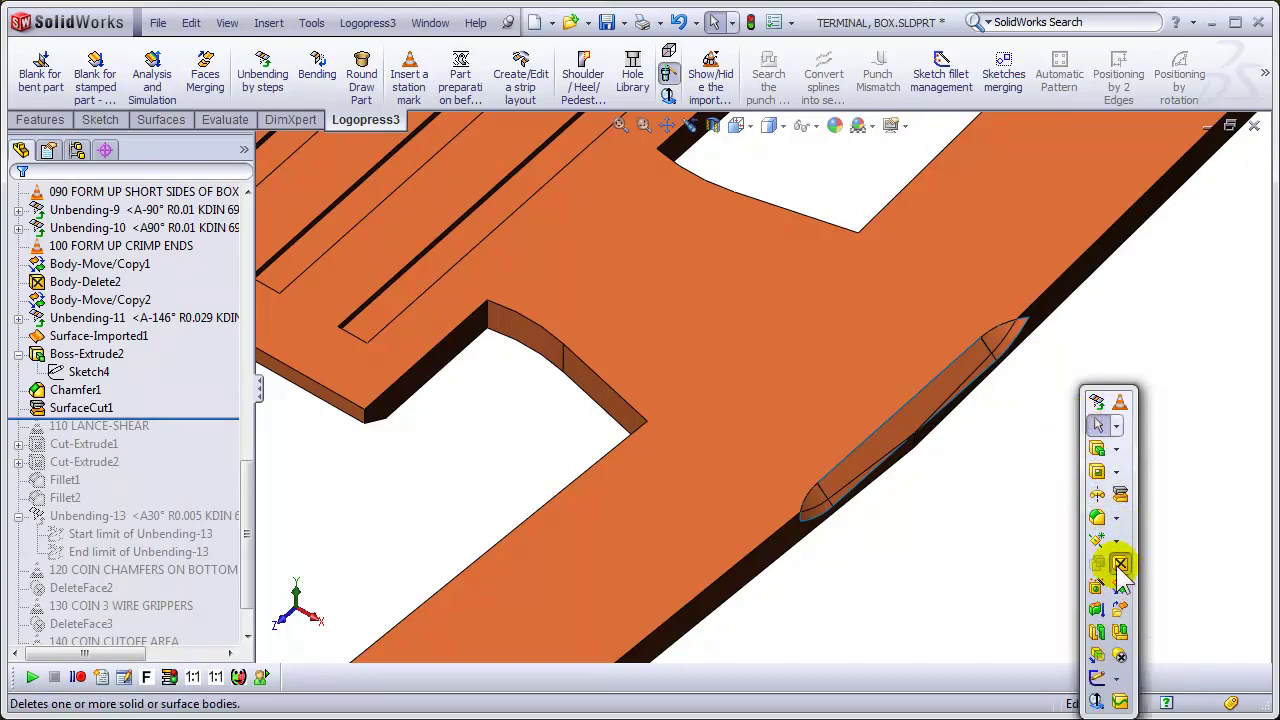
click(1022, 340)
key(Return)
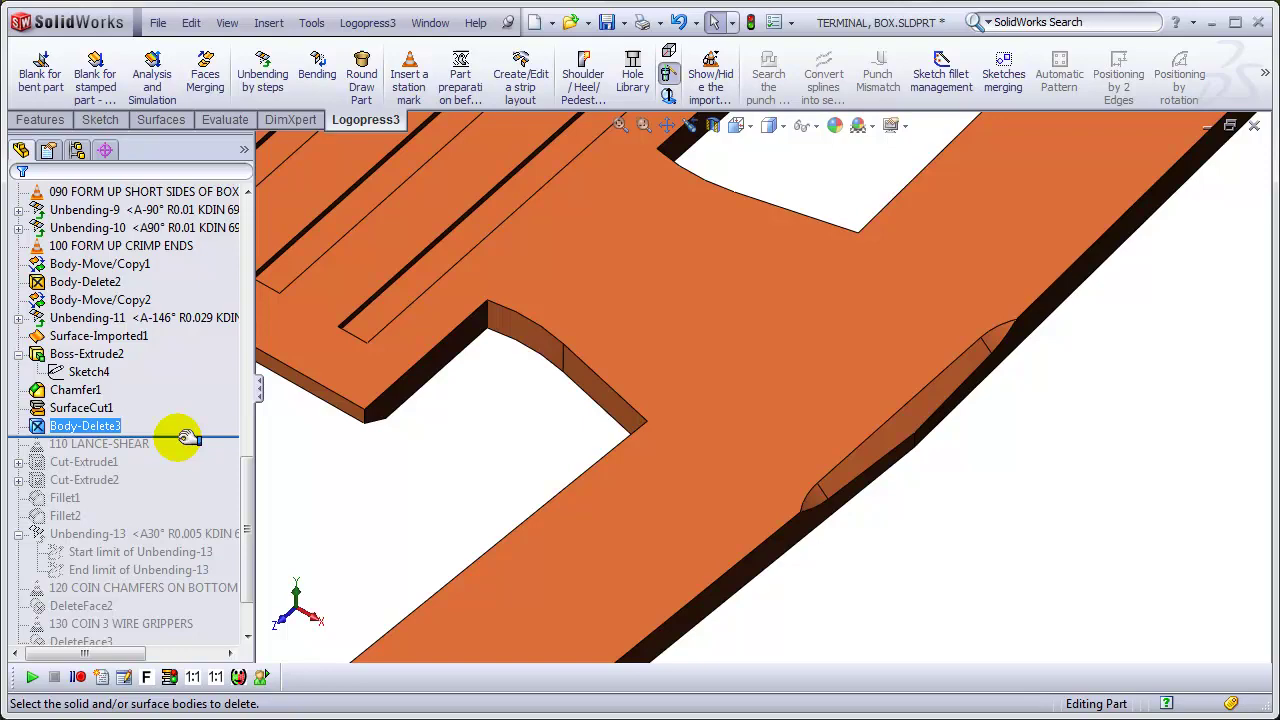
Step: Roll back to just after Unbending-10, then forward to include the crimp-end forming
drag(187, 437, 207, 238)
scroll(609, 420, up, 5)
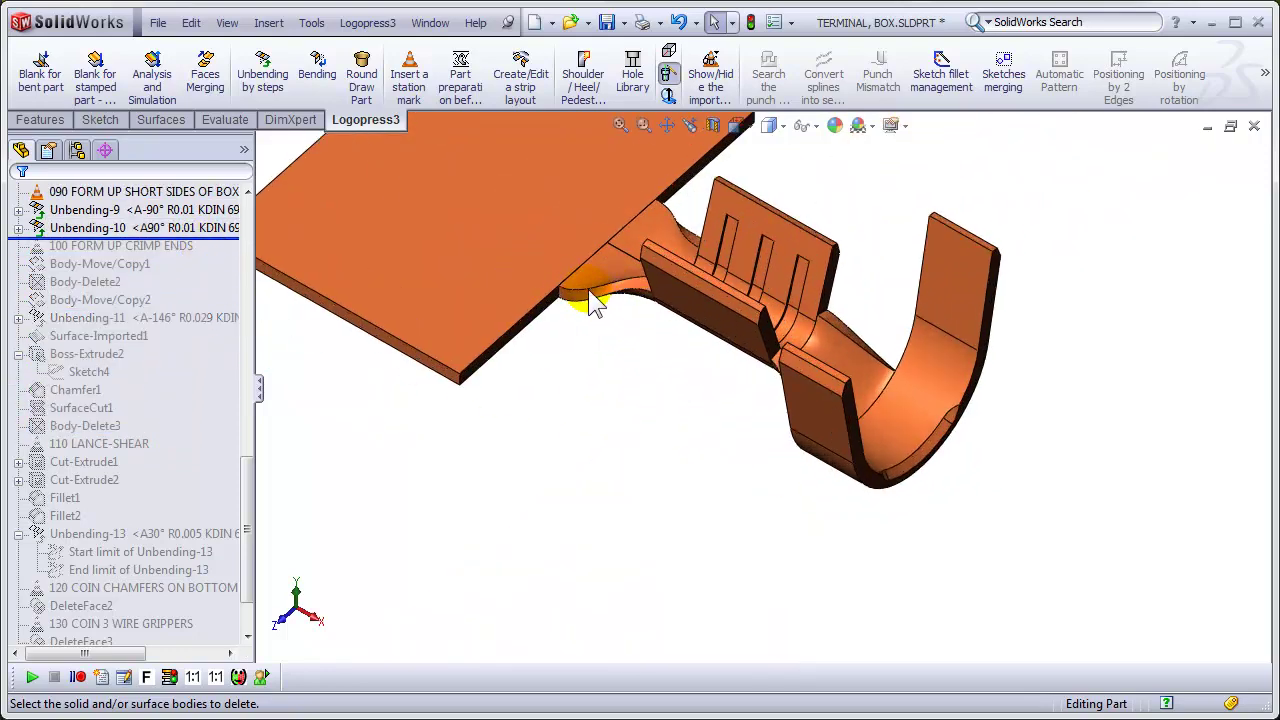
click(205, 191)
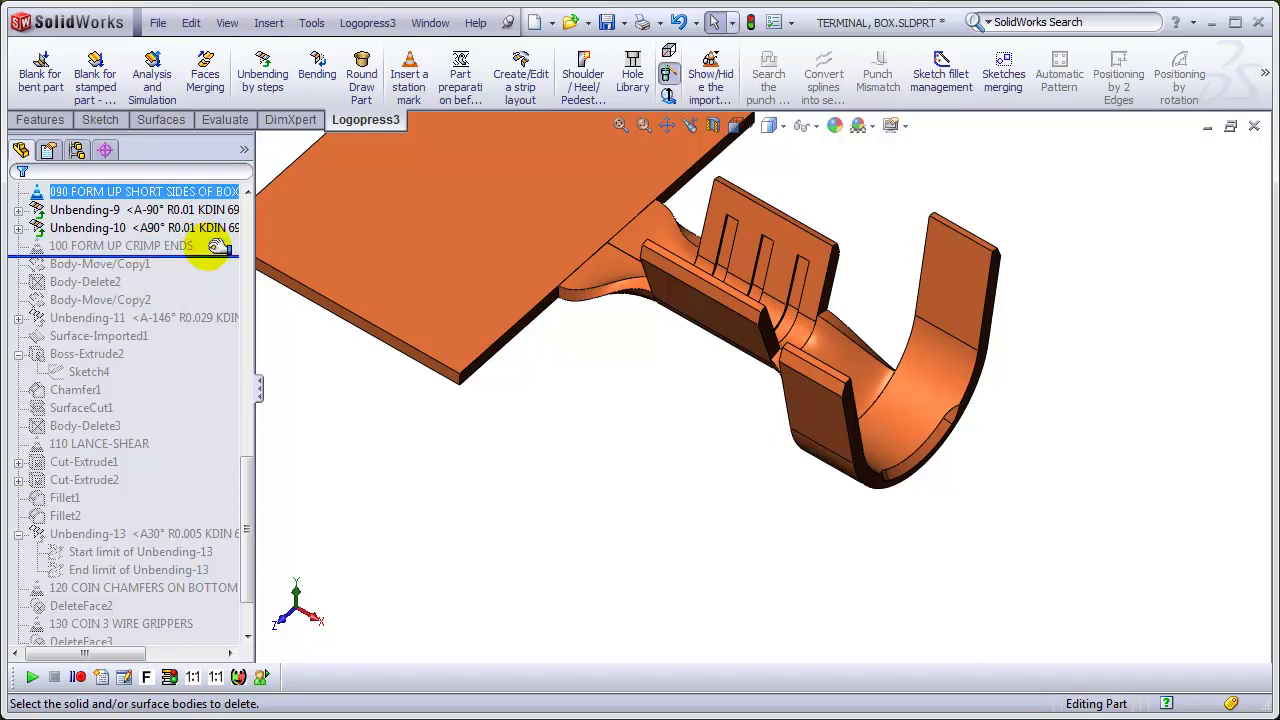
drag(215, 246, 205, 572)
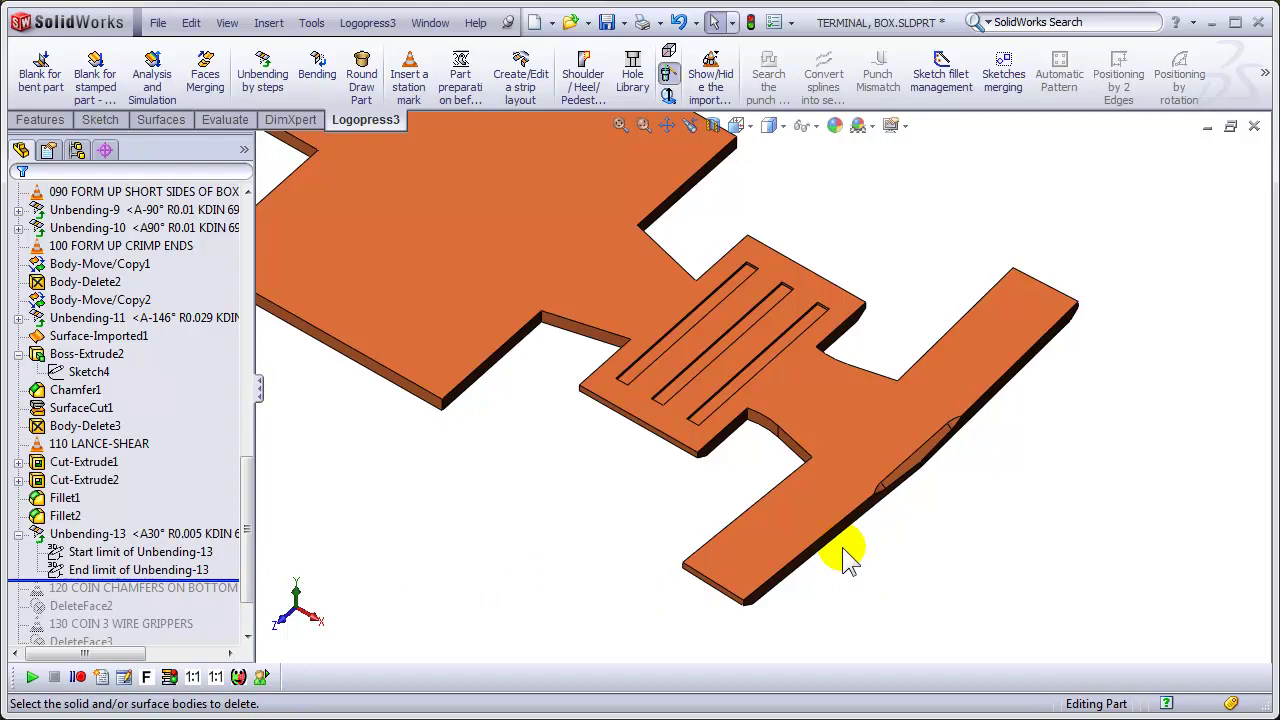
key(f)
Step: Roll forward through 120 COIN CHAMFERS ON BOTTOM and open the error-flagged DeleteFace2 for editing
click(240, 534)
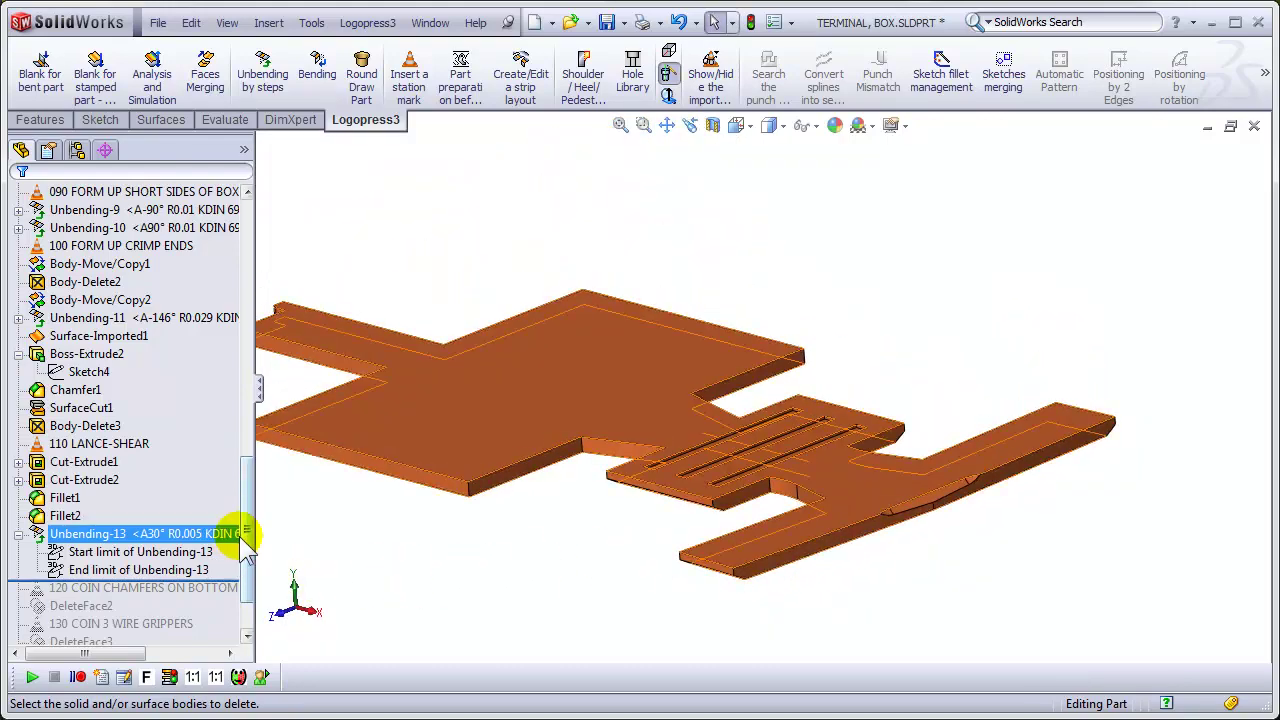
drag(254, 520, 251, 571)
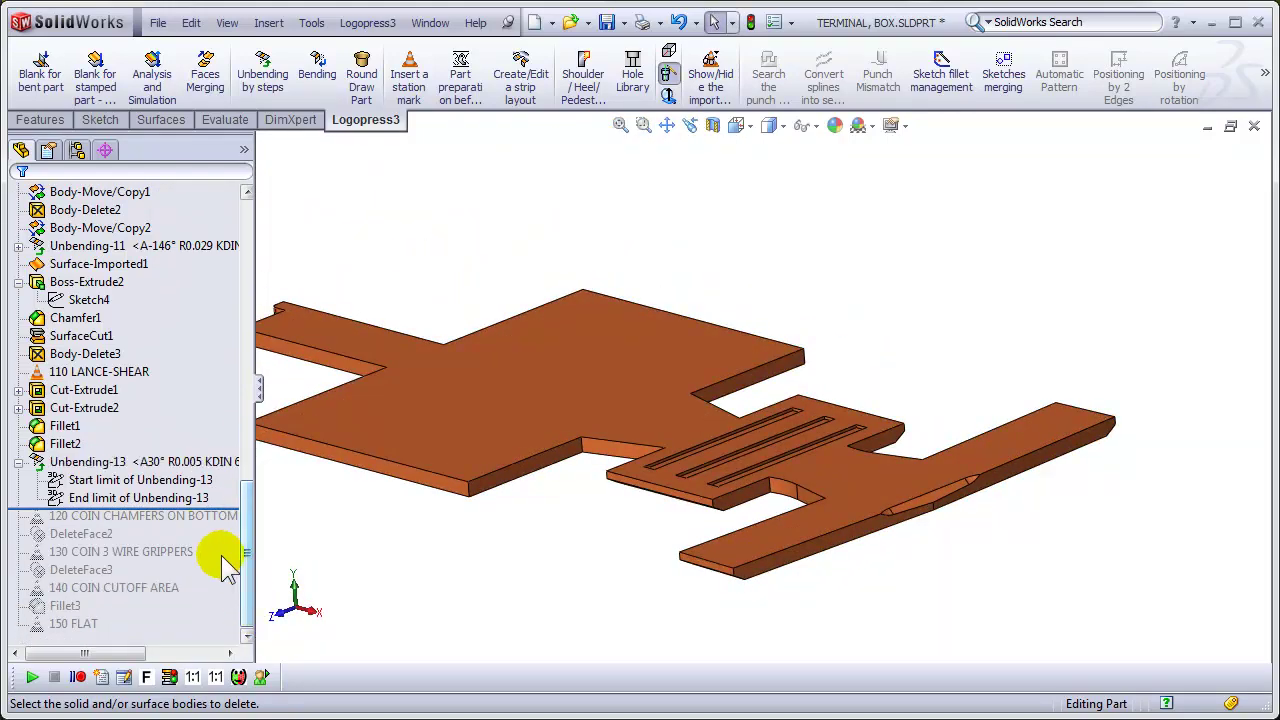
click(192, 518)
drag(187, 508, 185, 545)
click(195, 553)
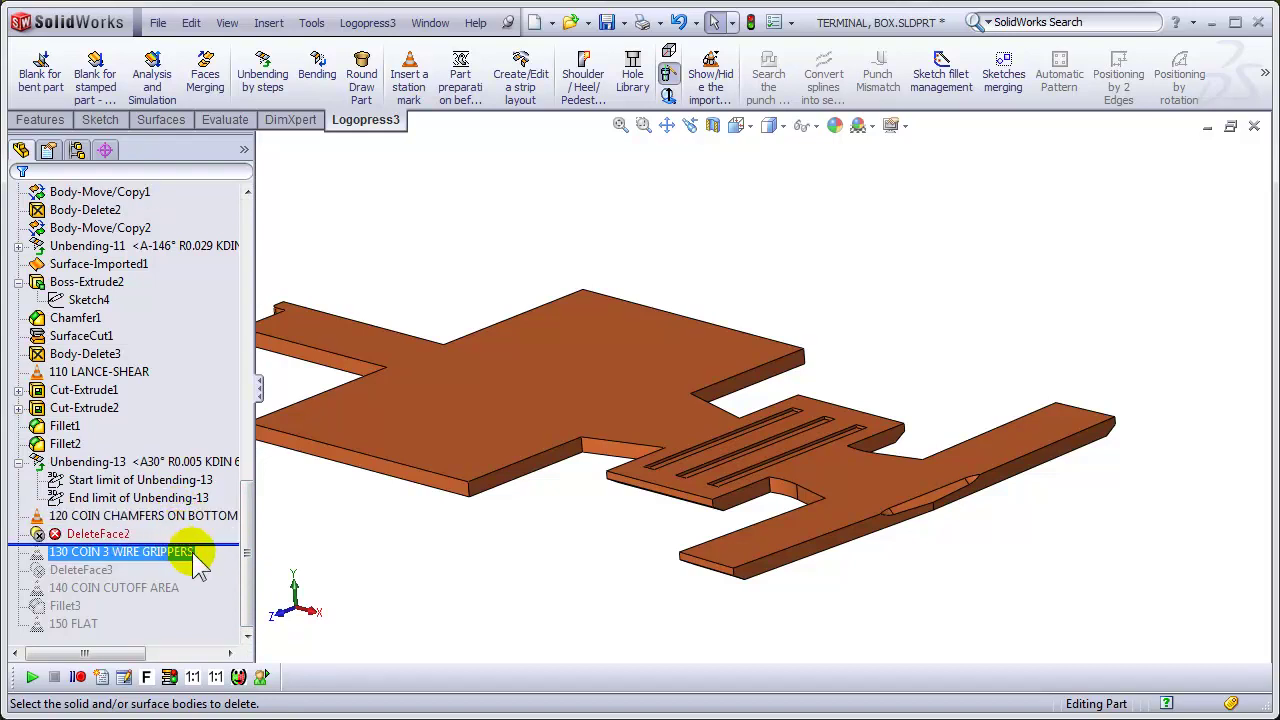
click(96, 535)
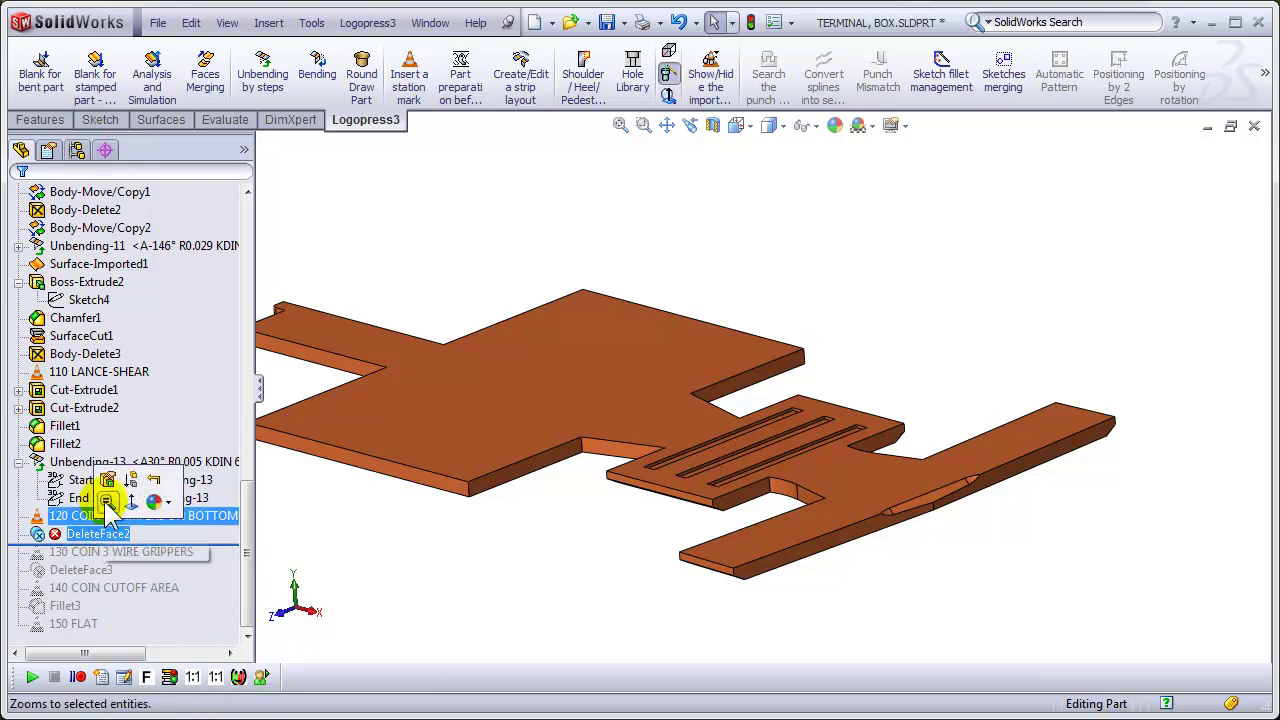
click(92, 503)
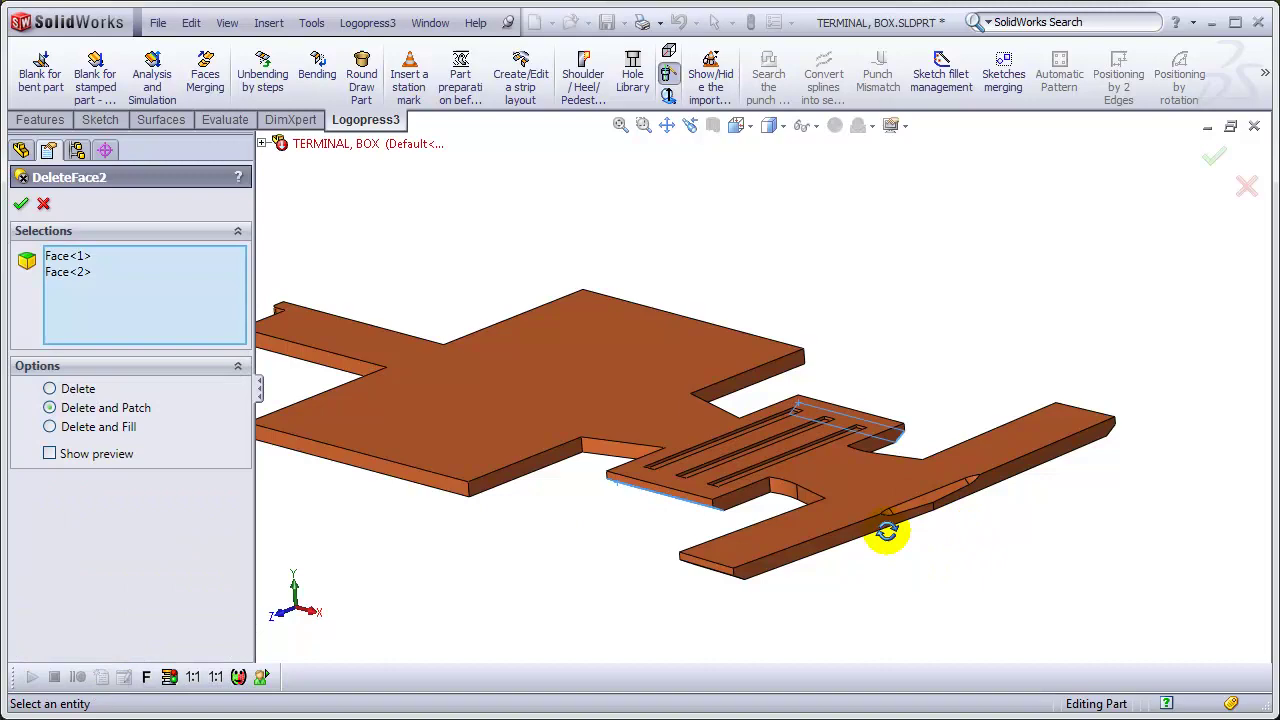
Step: Add the top-left and leg's right end faces to DeleteFace2 and confirm it
middle_drag(886, 529, 892, 245)
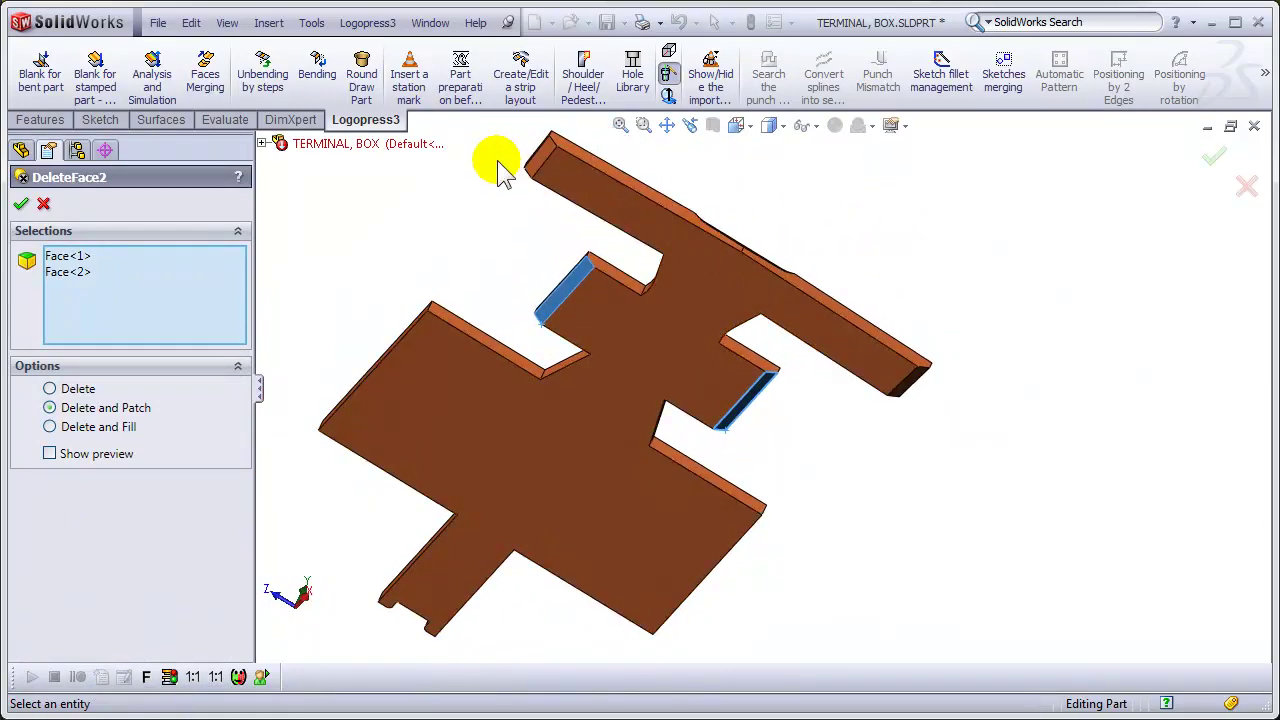
click(546, 158)
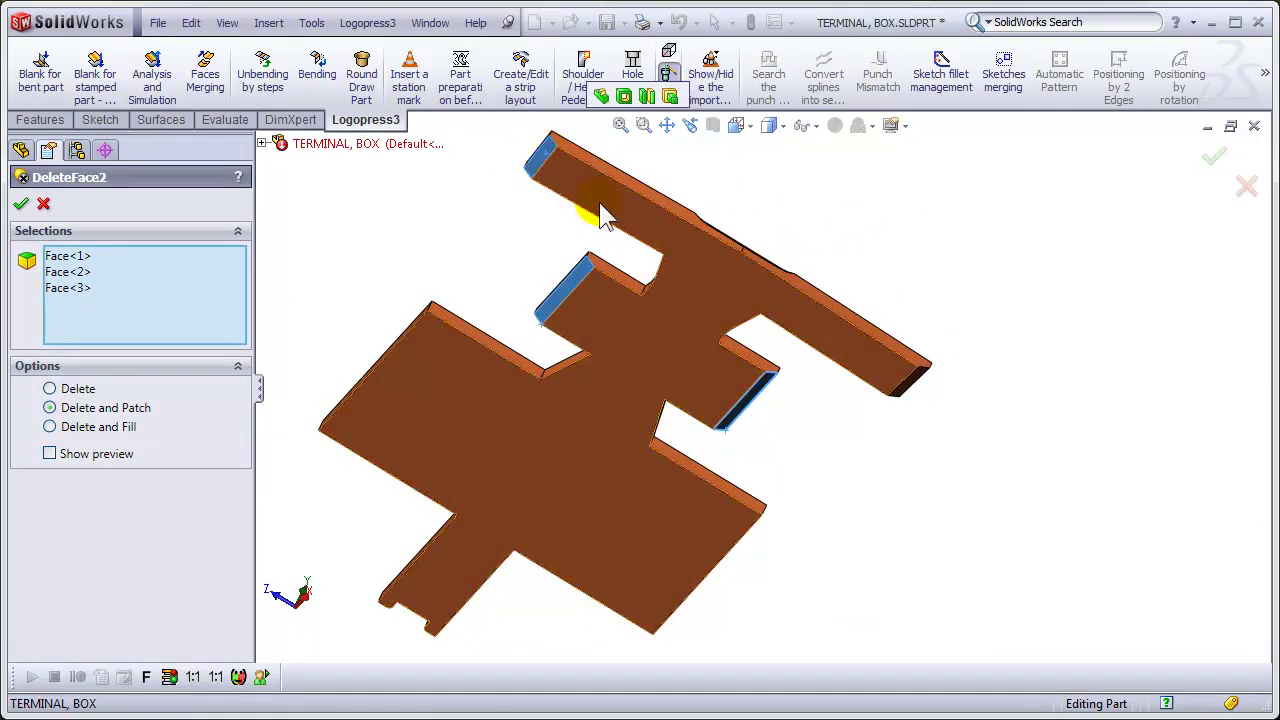
click(914, 383)
key(Return)
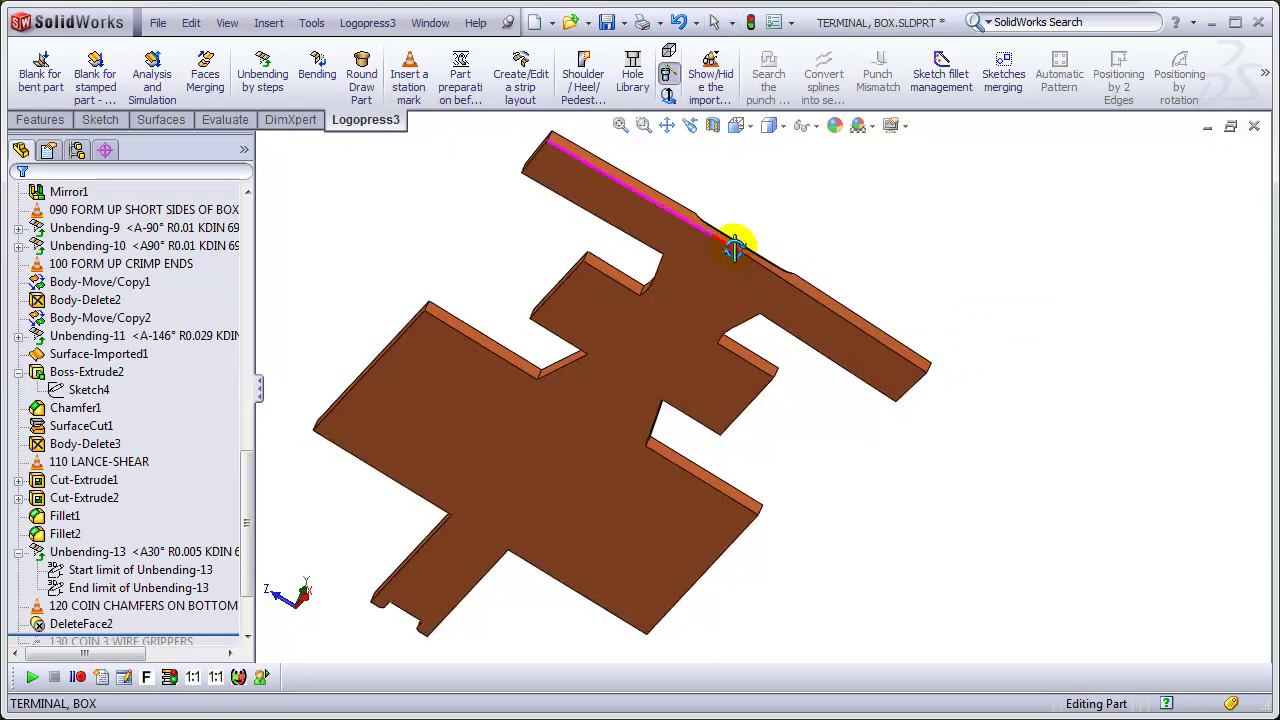
middle_drag(737, 251, 480, 515)
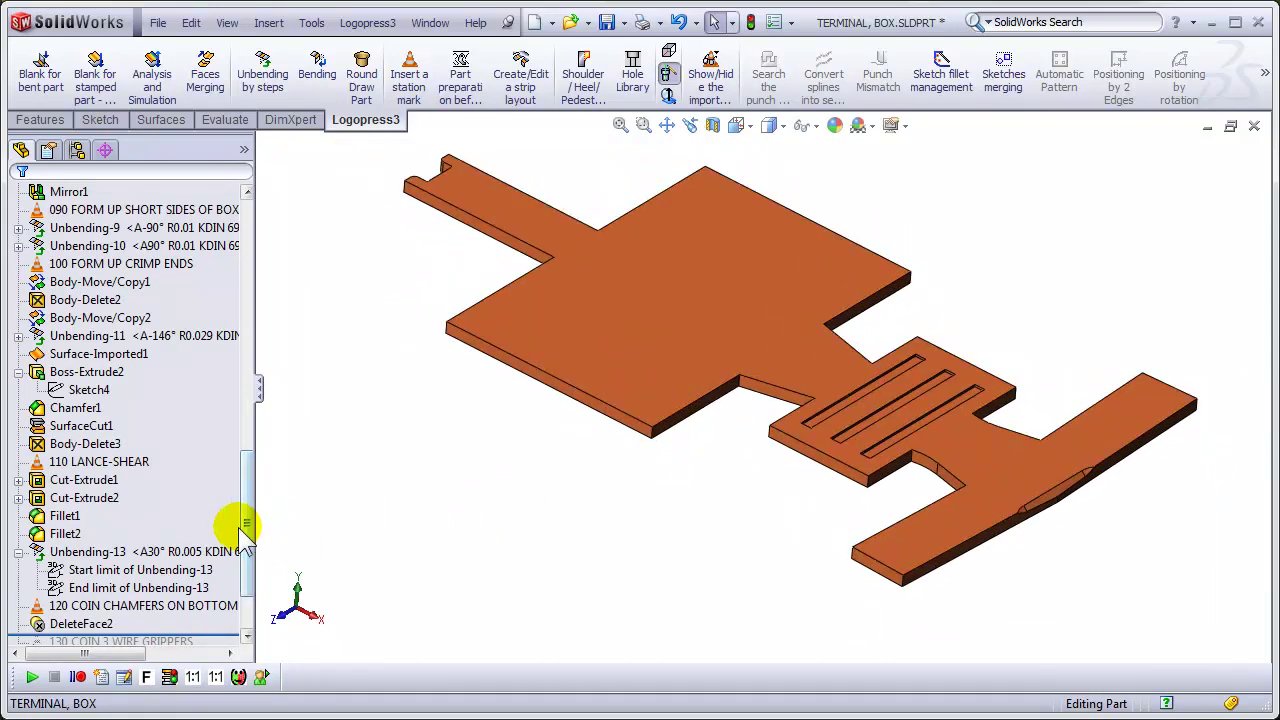
Step: Roll forward to include 130 COIN 3 WIRE GRIPPERS and 140 COIN CUTOFF AREA
drag(250, 545, 251, 651)
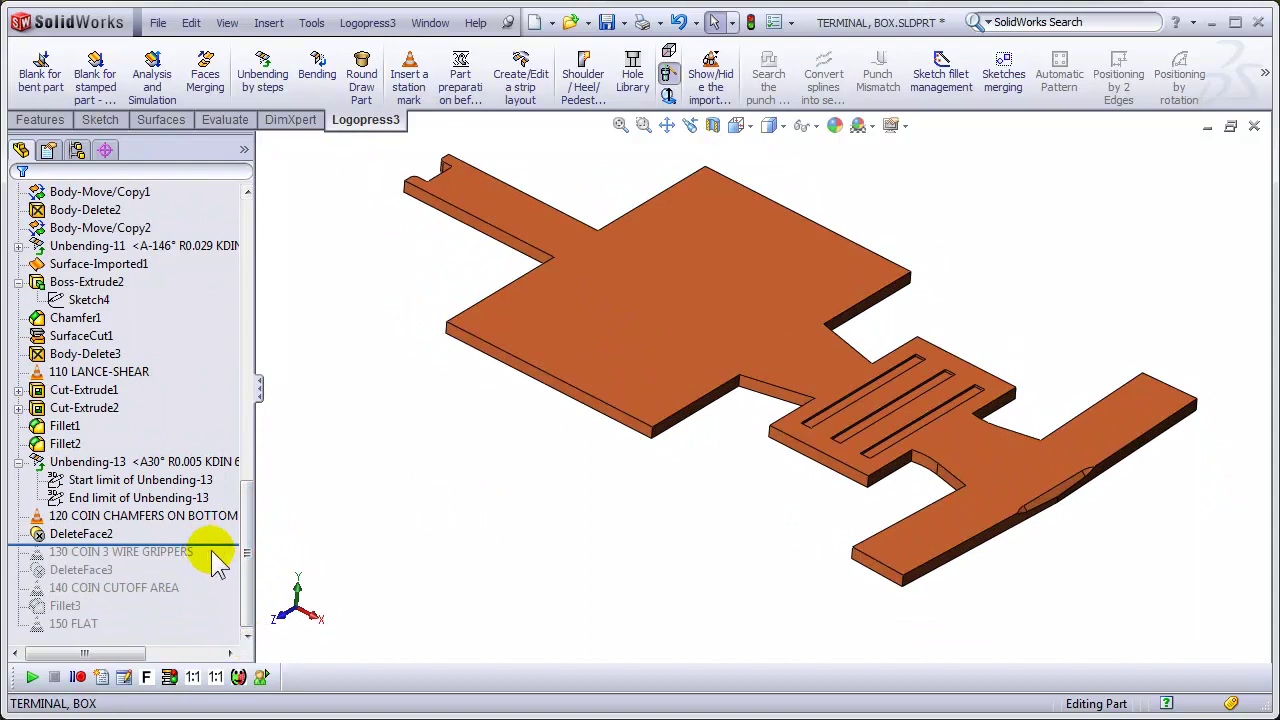
drag(224, 545, 227, 584)
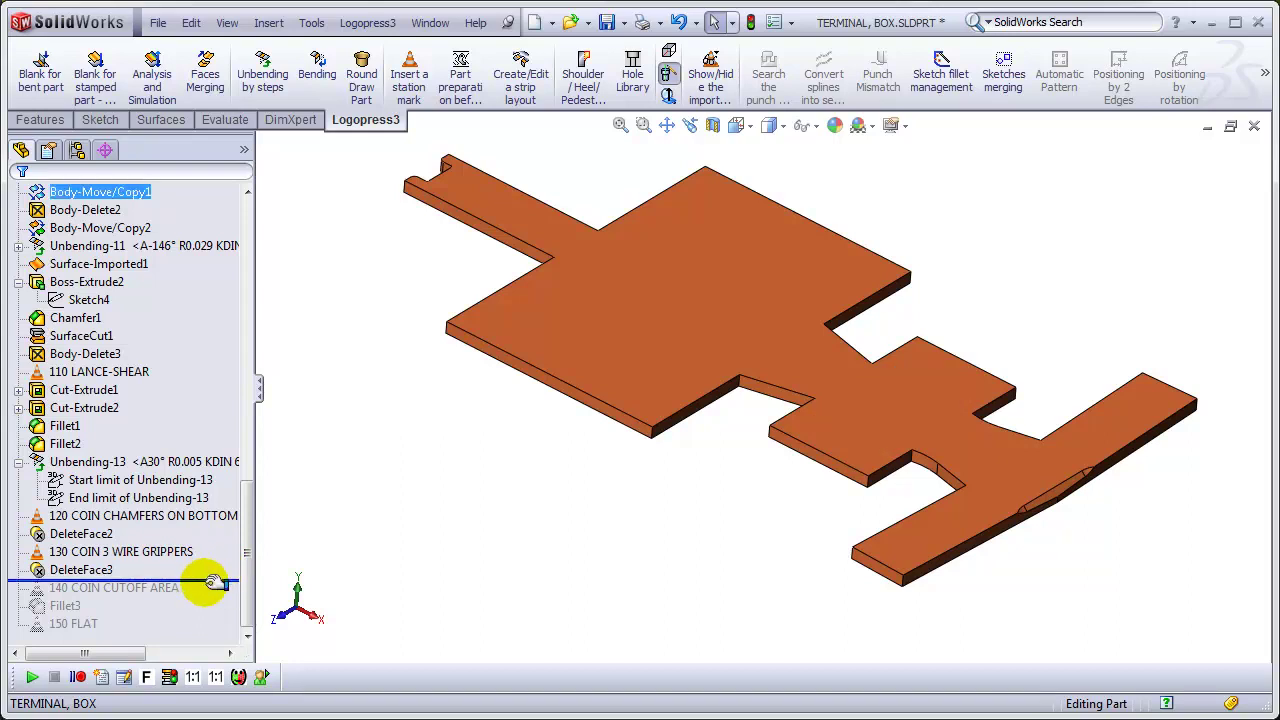
drag(217, 589, 220, 596)
scroll(1065, 510, down, 2)
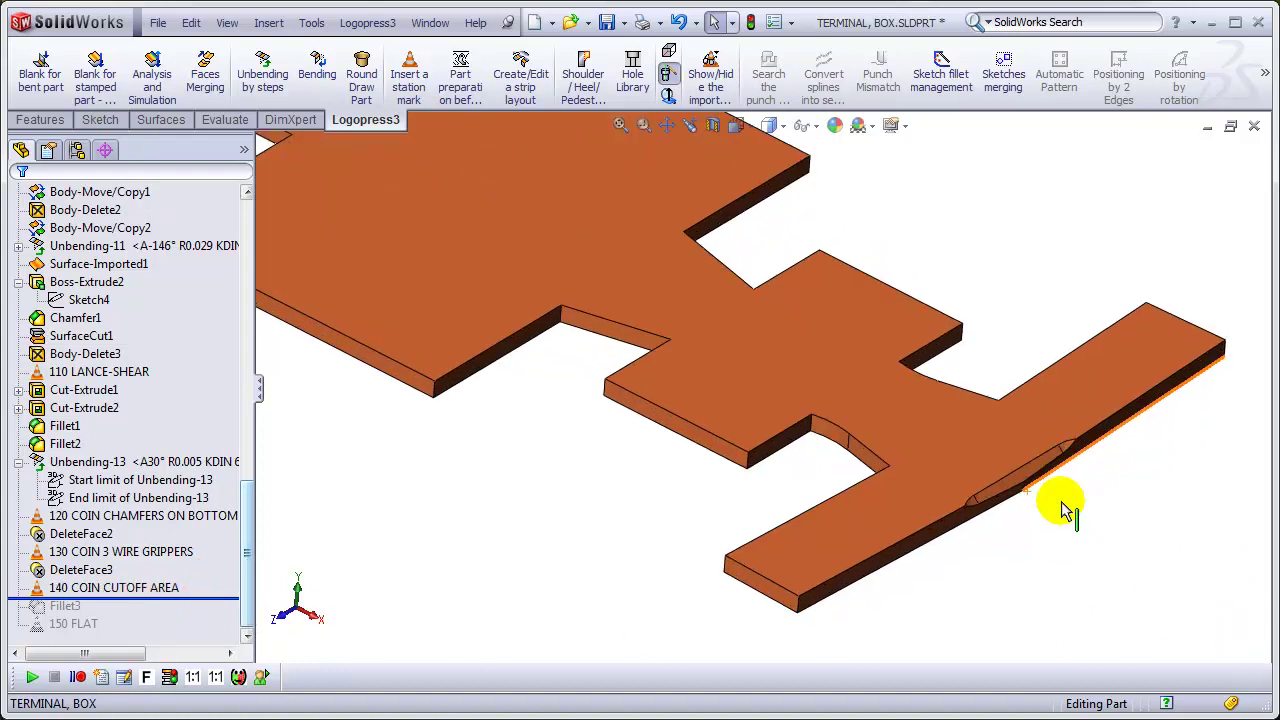
scroll(1065, 510, down, 1)
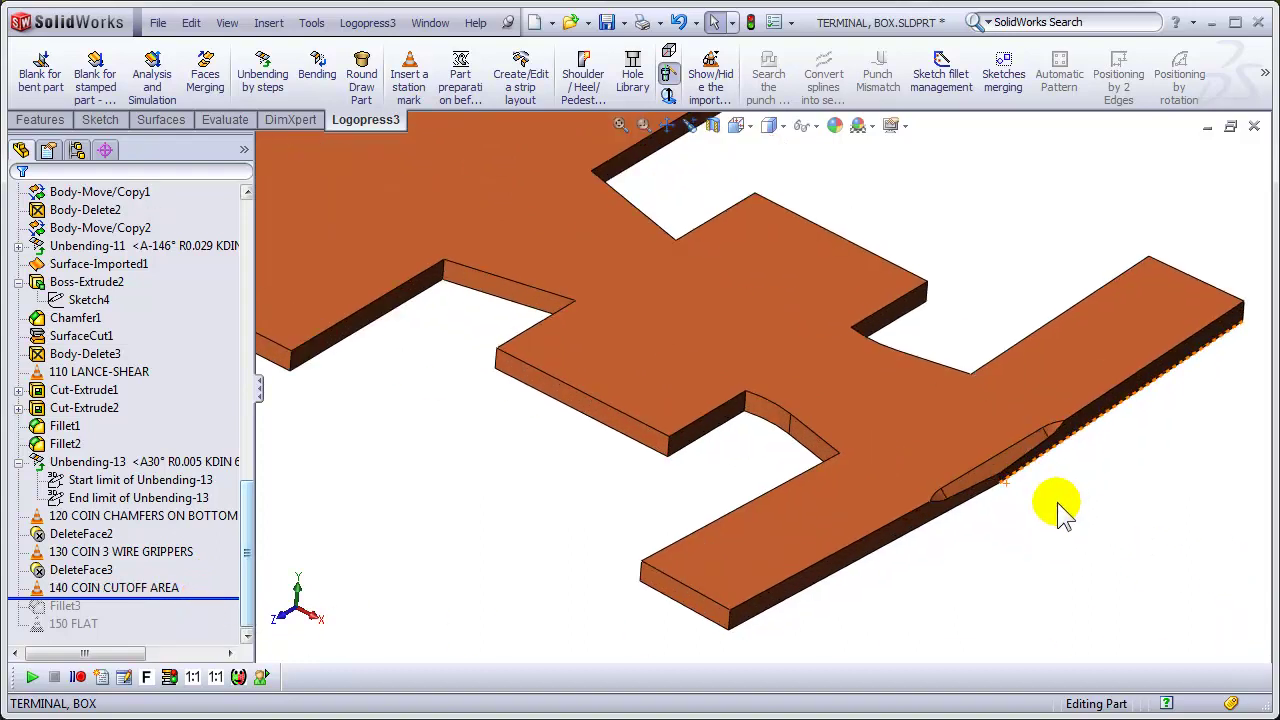
Step: Delete and patch the slanted leg face with its tangent faces, creating DeleteFace4
key(s)
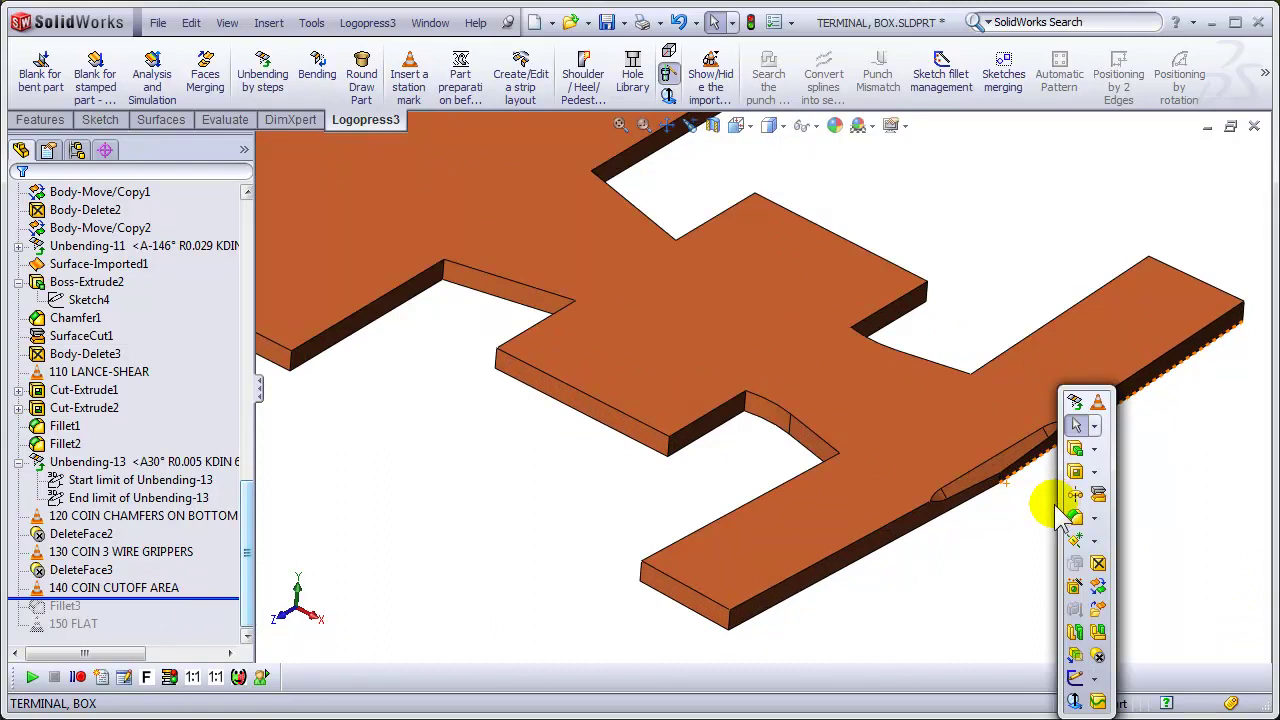
click(1097, 655)
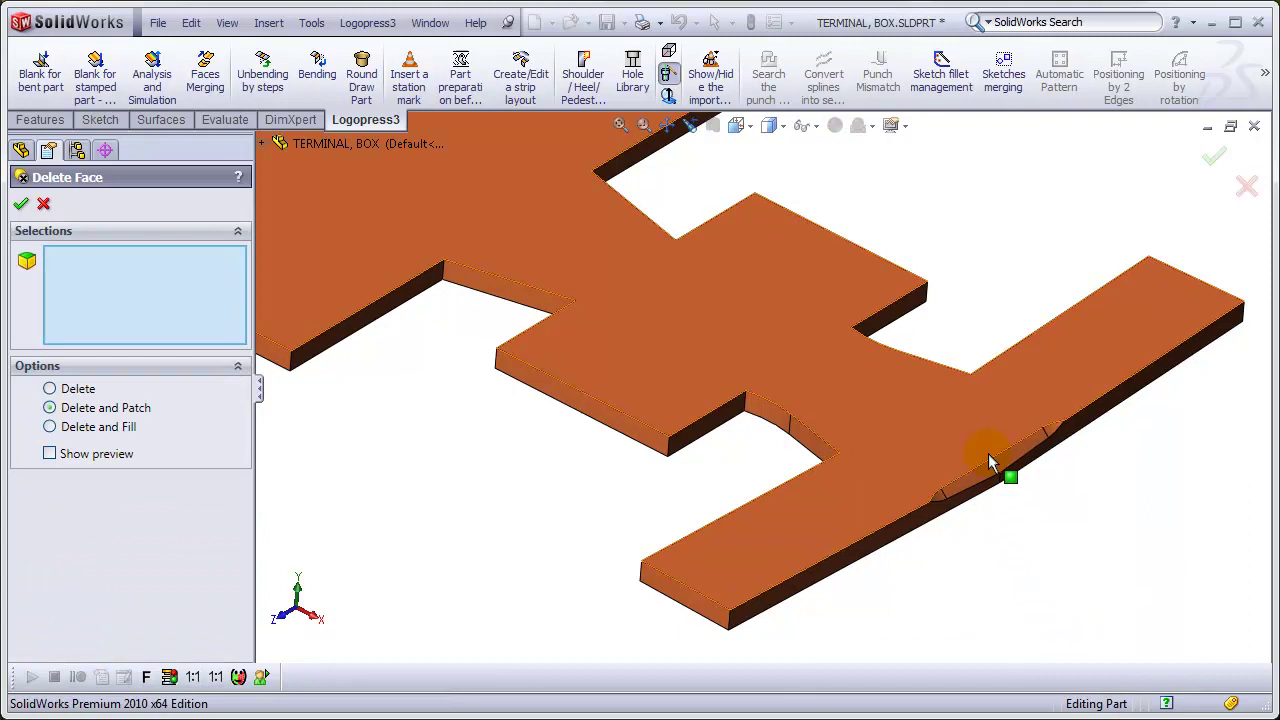
right_click(1016, 472)
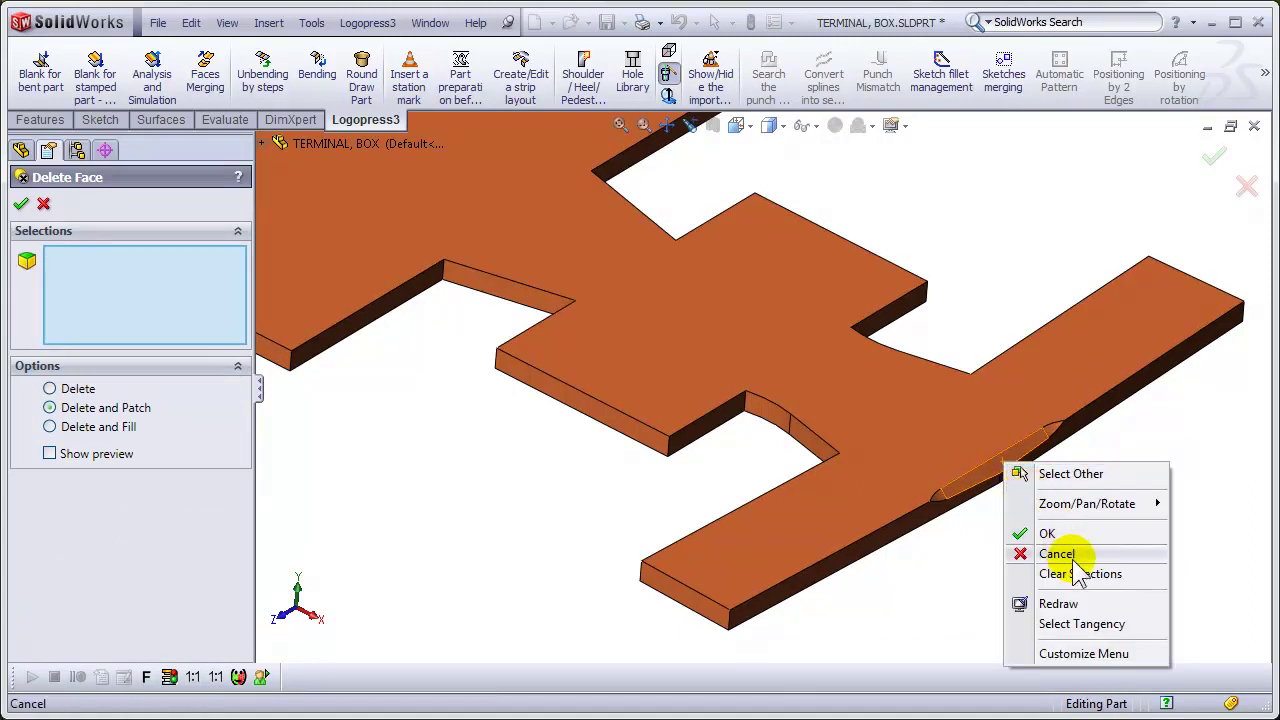
click(1064, 623)
right_click(1068, 628)
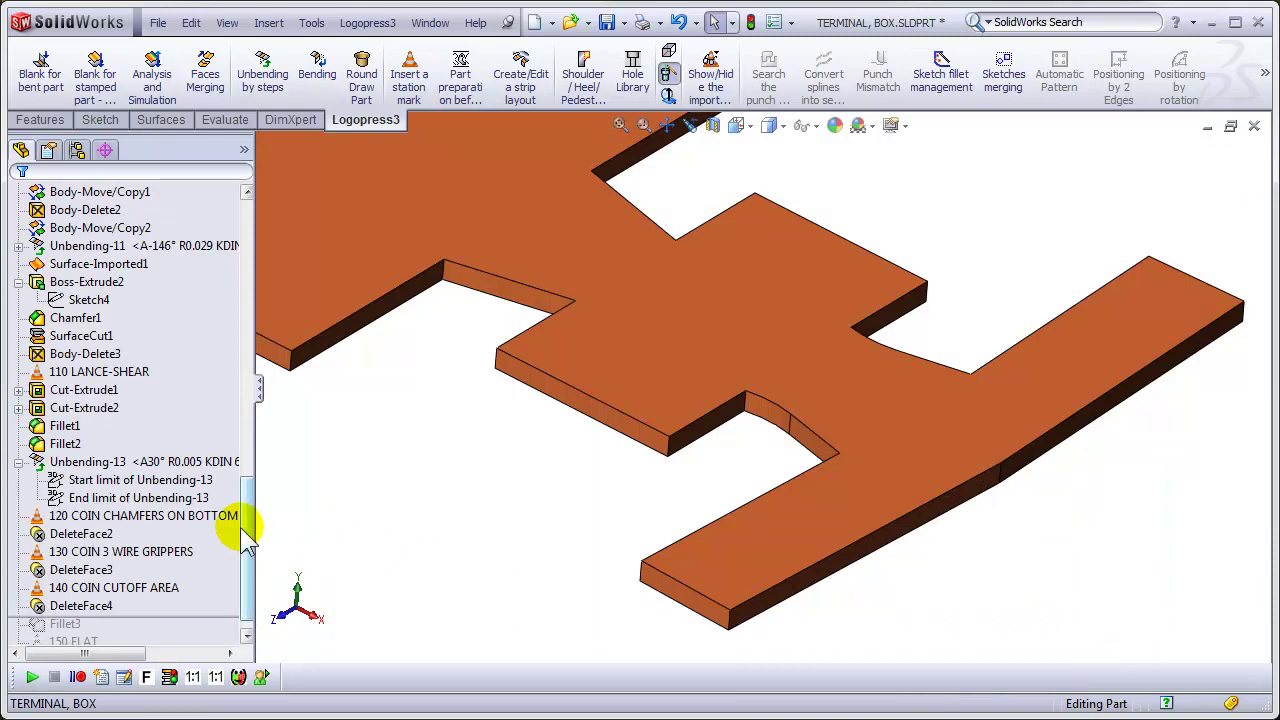
drag(247, 523, 251, 563)
middle_drag(428, 480, 546, 253)
scroll(549, 251, down, 3)
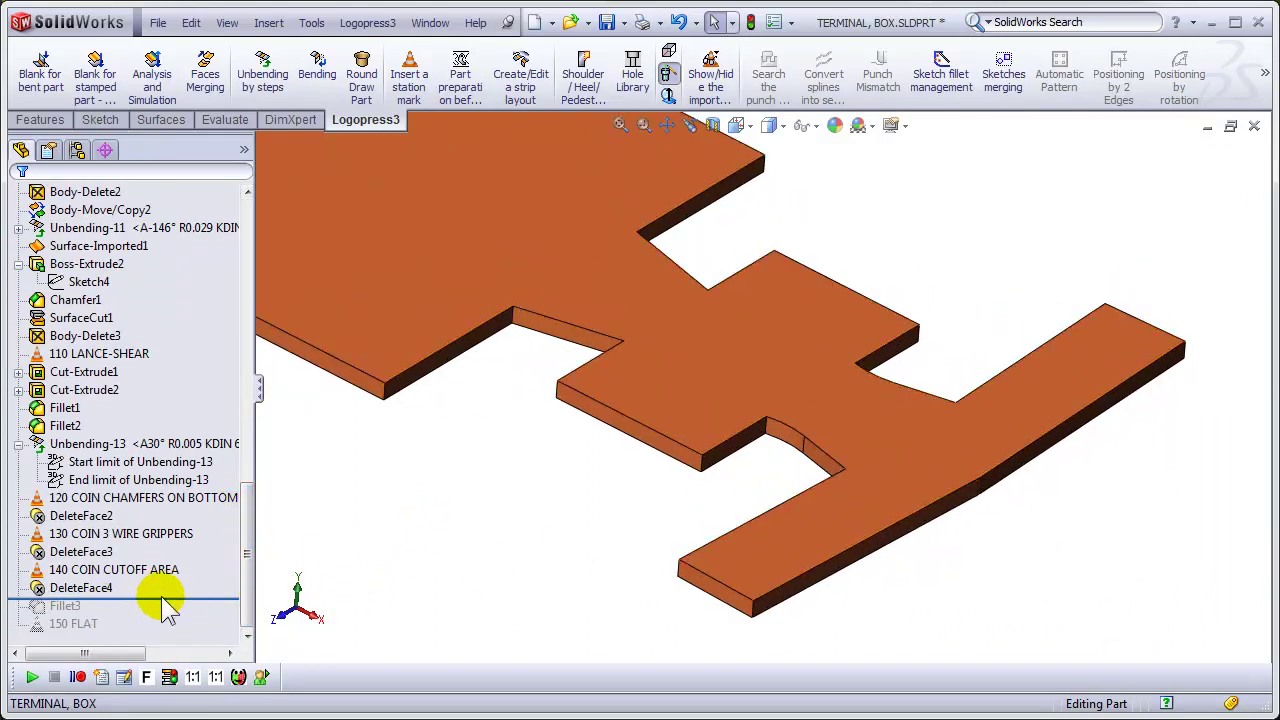
Step: Roll the part back to just after Fillet3 and edit the Fillet3 feature
drag(175, 598, 171, 621)
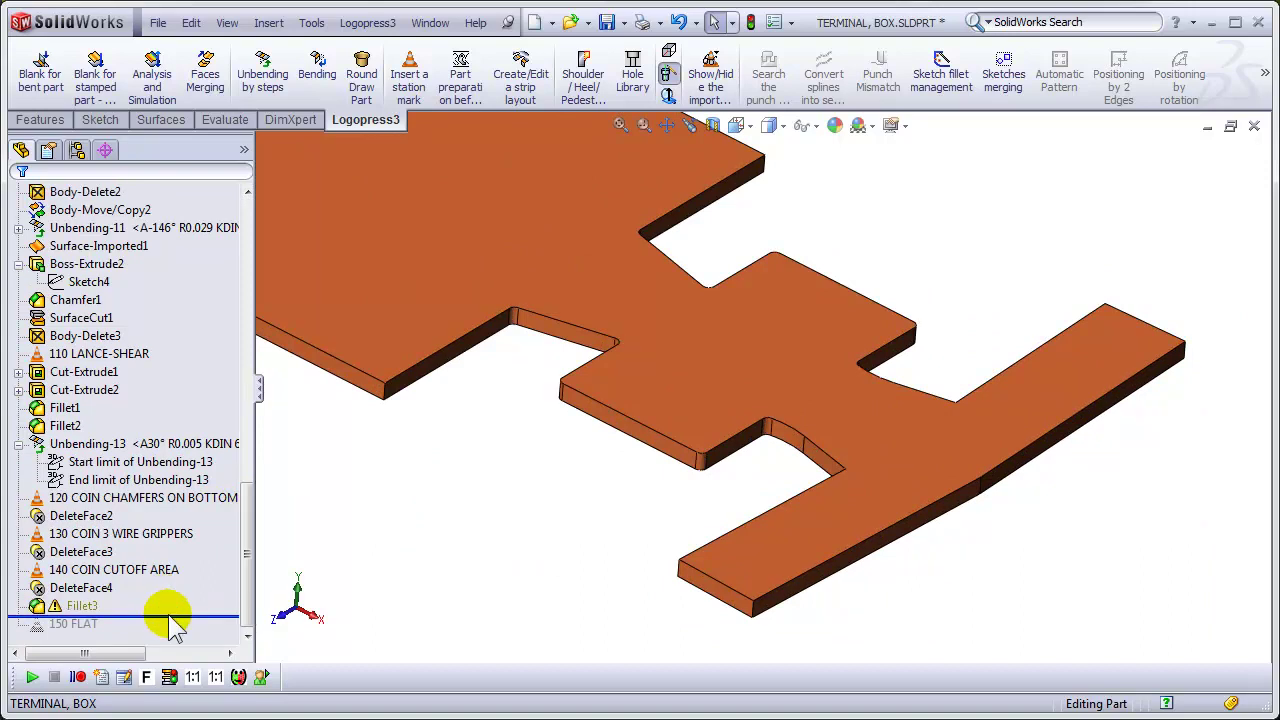
click(62, 608)
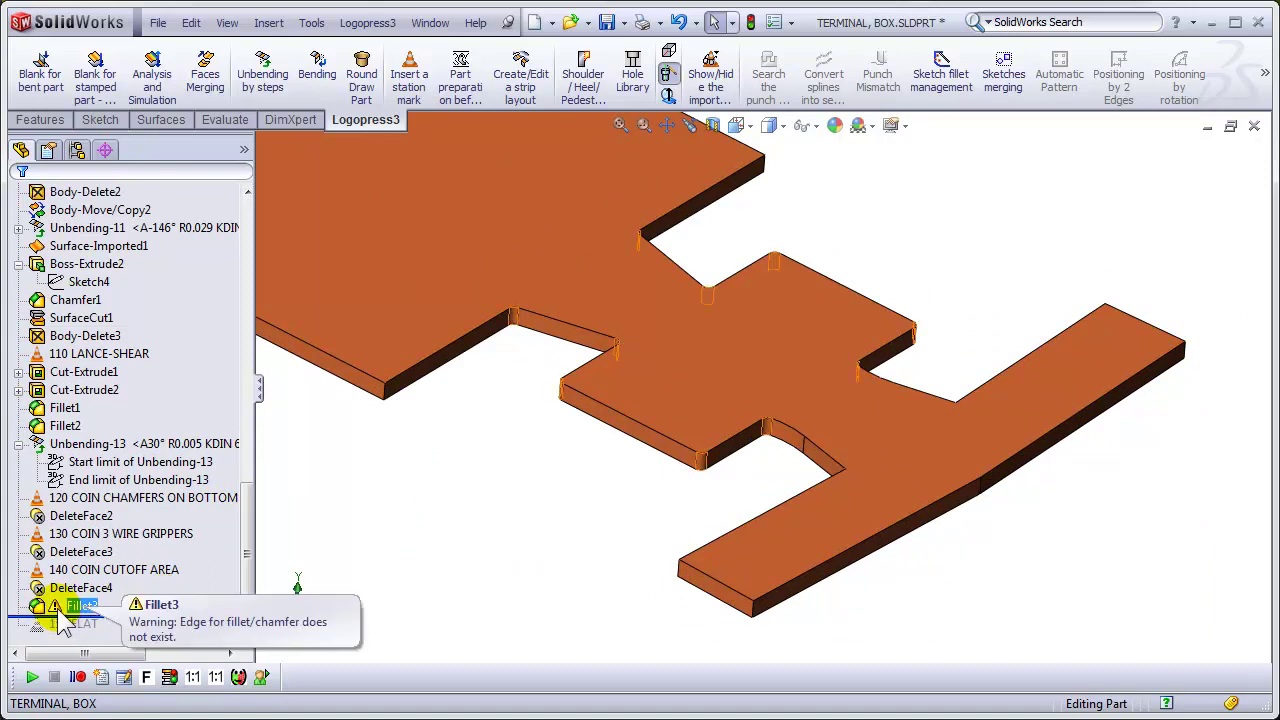
click(60, 608)
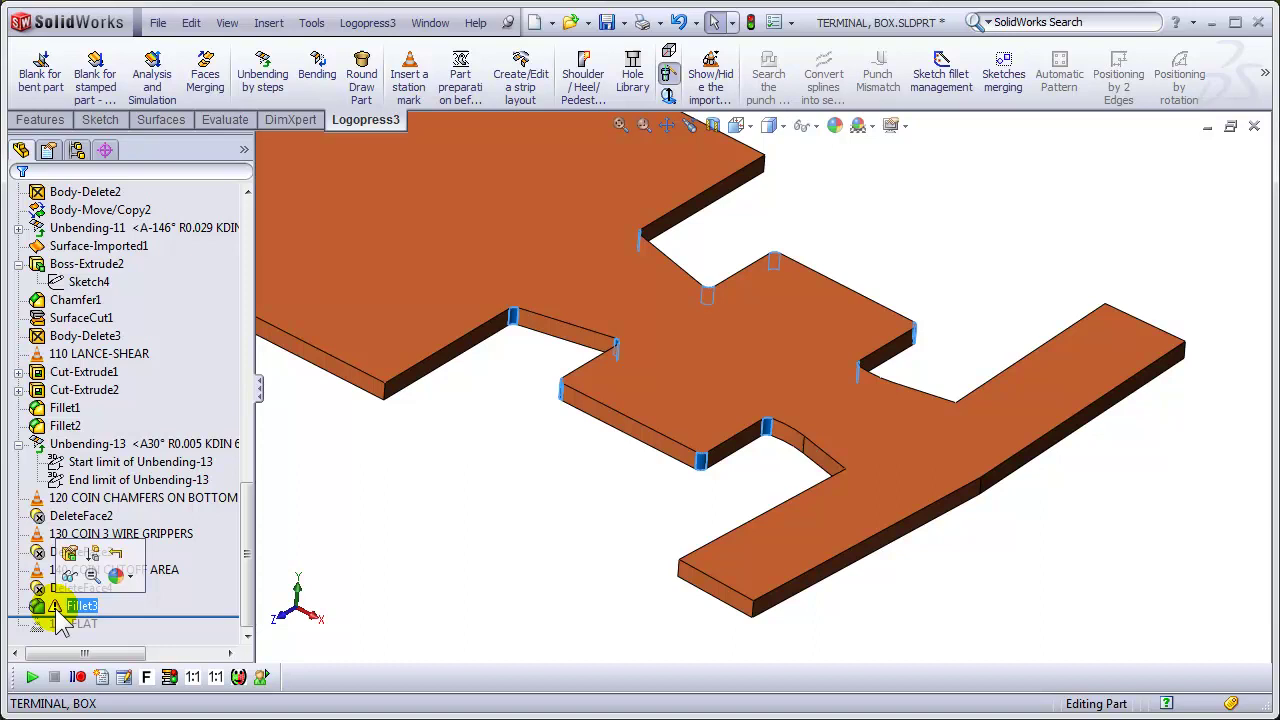
click(70, 556)
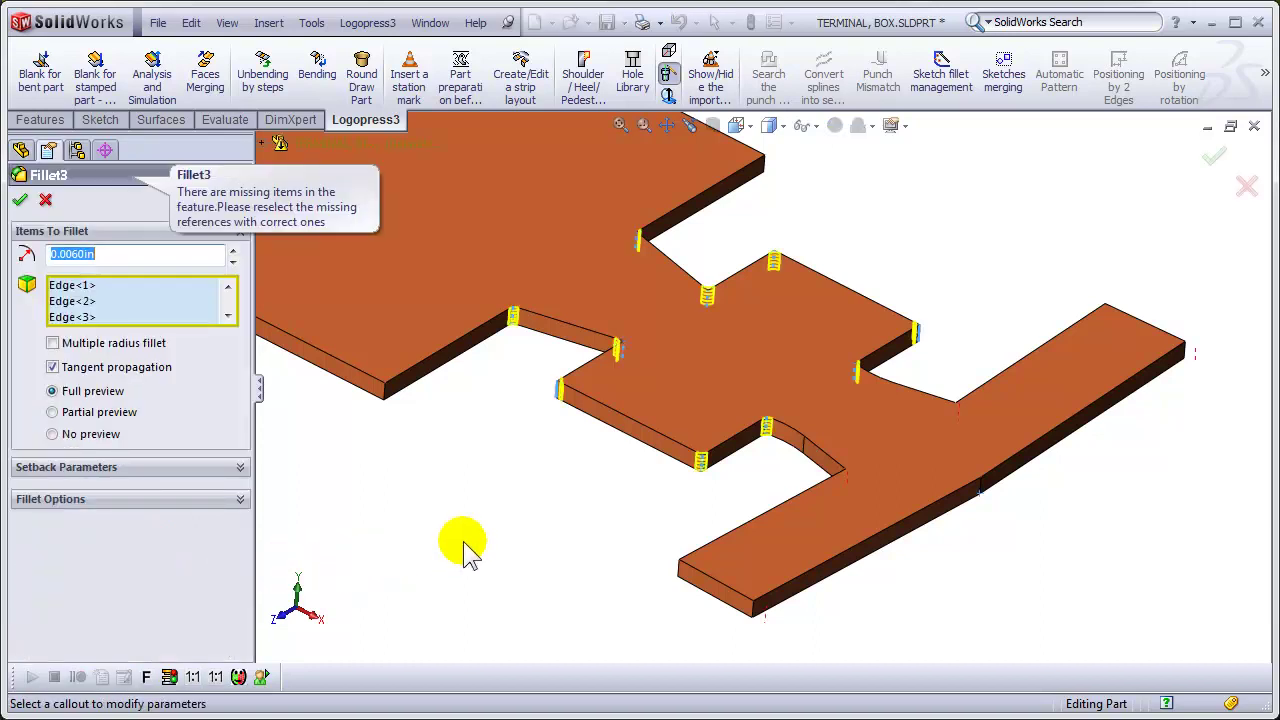
Step: Reselect the bottom, right-end, inner and remaining corner edges for Fillet3, then remove its missing references
click(752, 612)
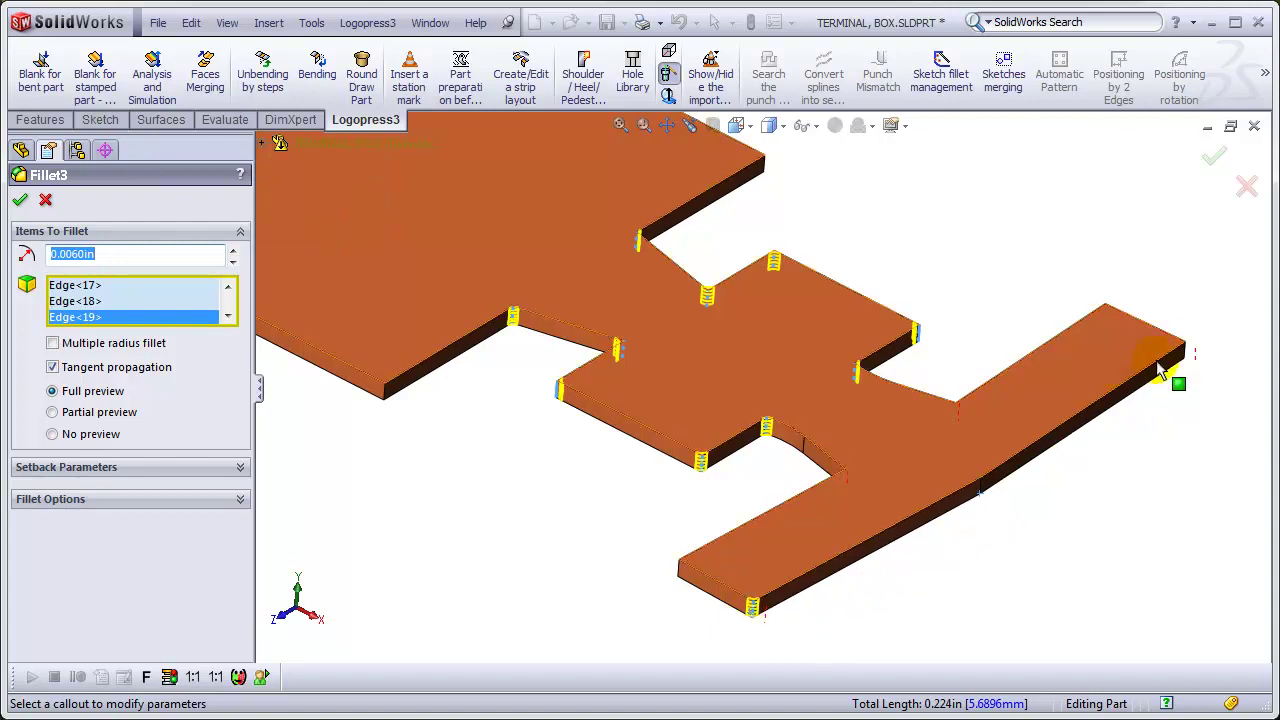
click(1190, 362)
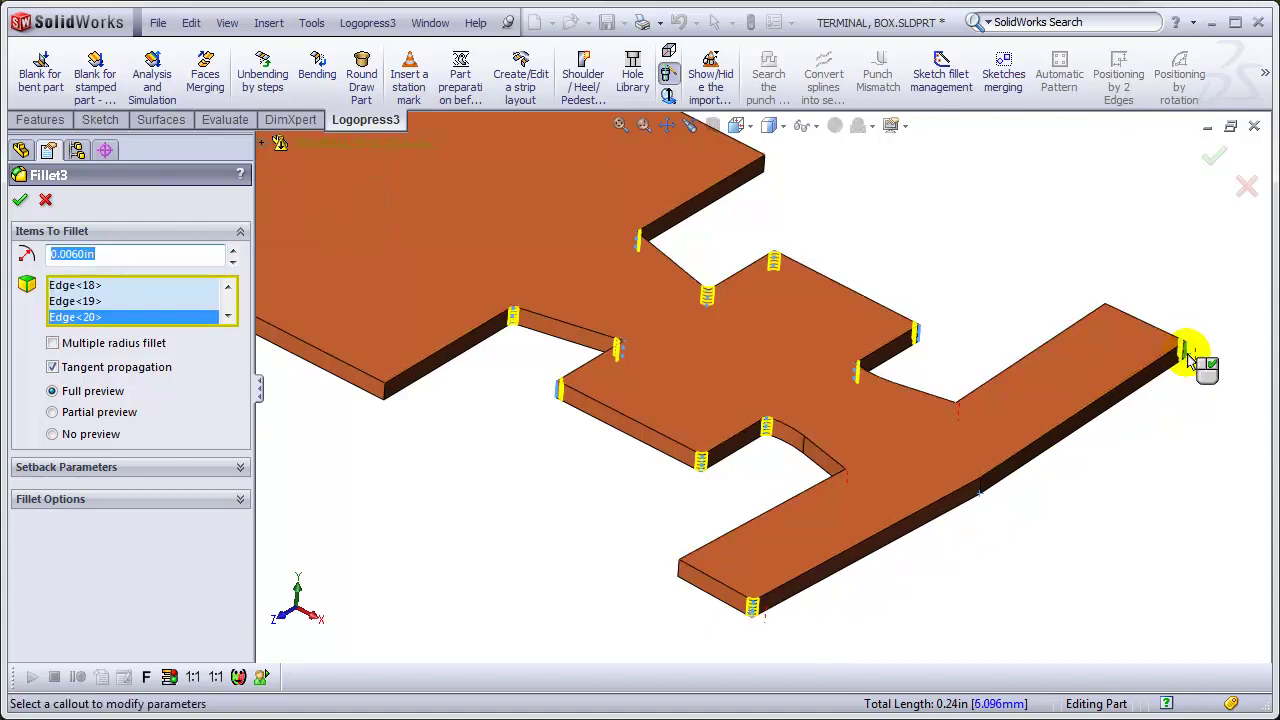
click(845, 480)
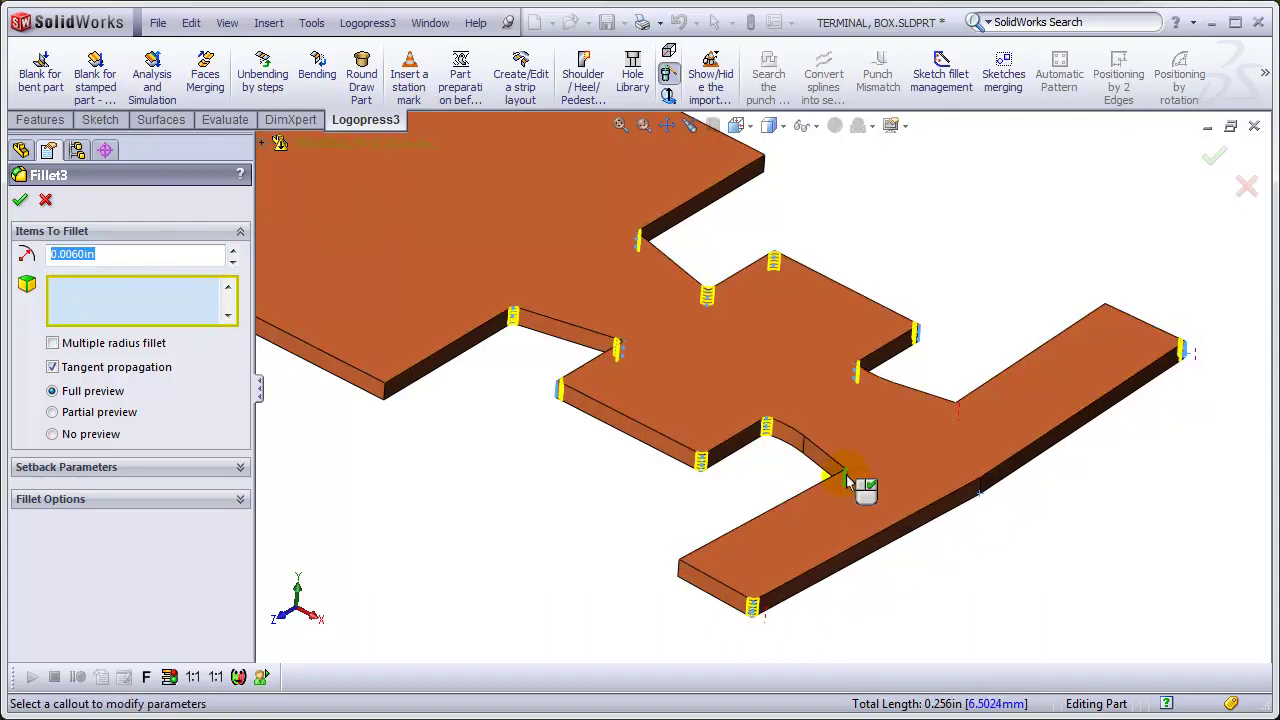
click(958, 420)
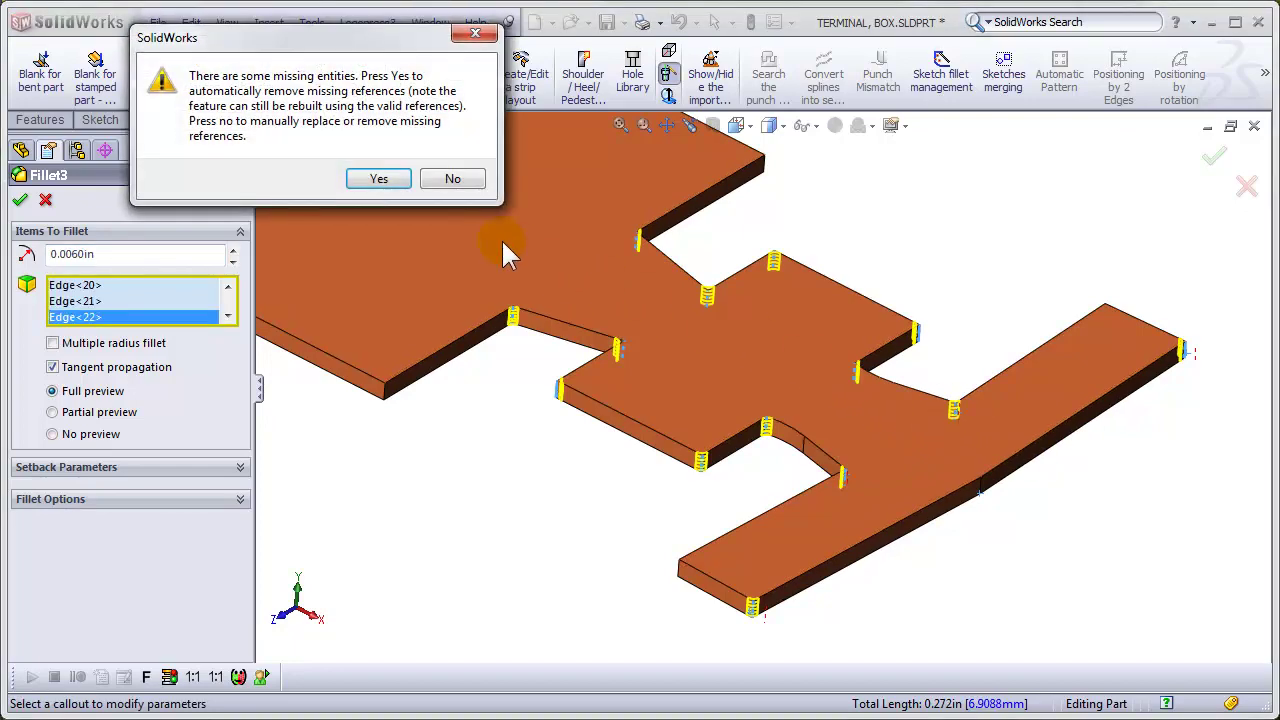
click(393, 178)
scroll(790, 290, down, 5)
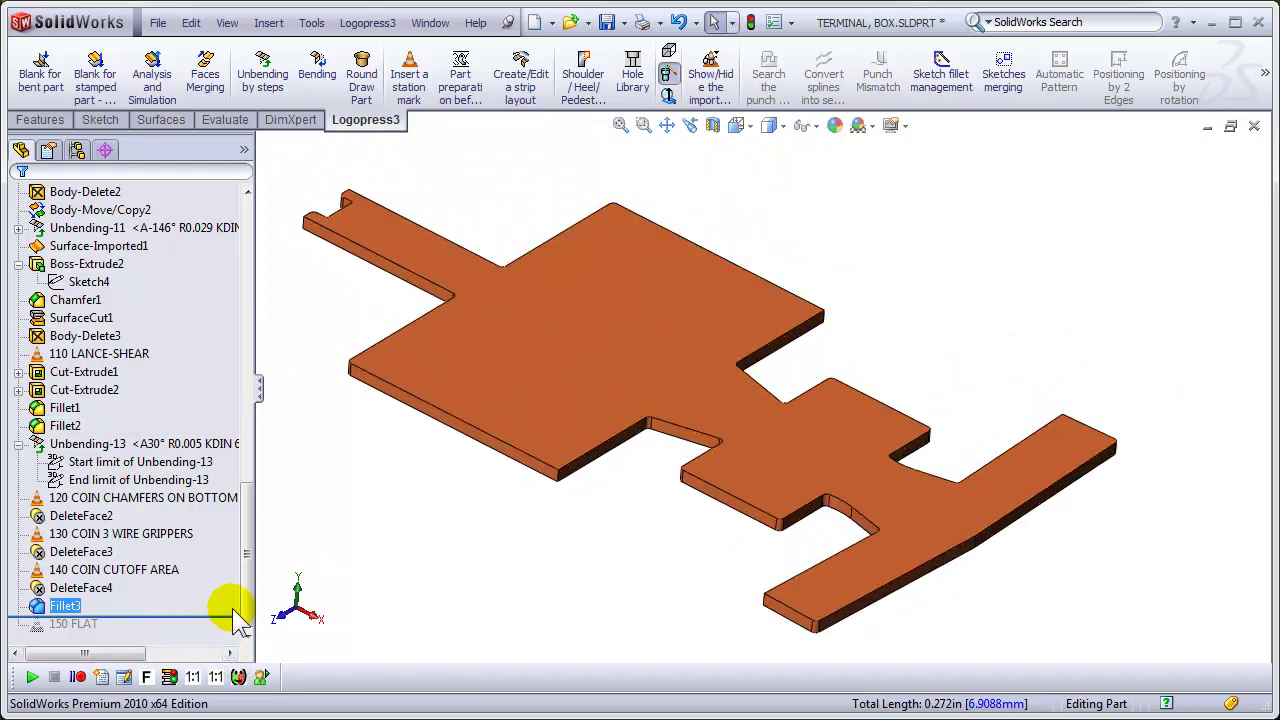
click(398, 584)
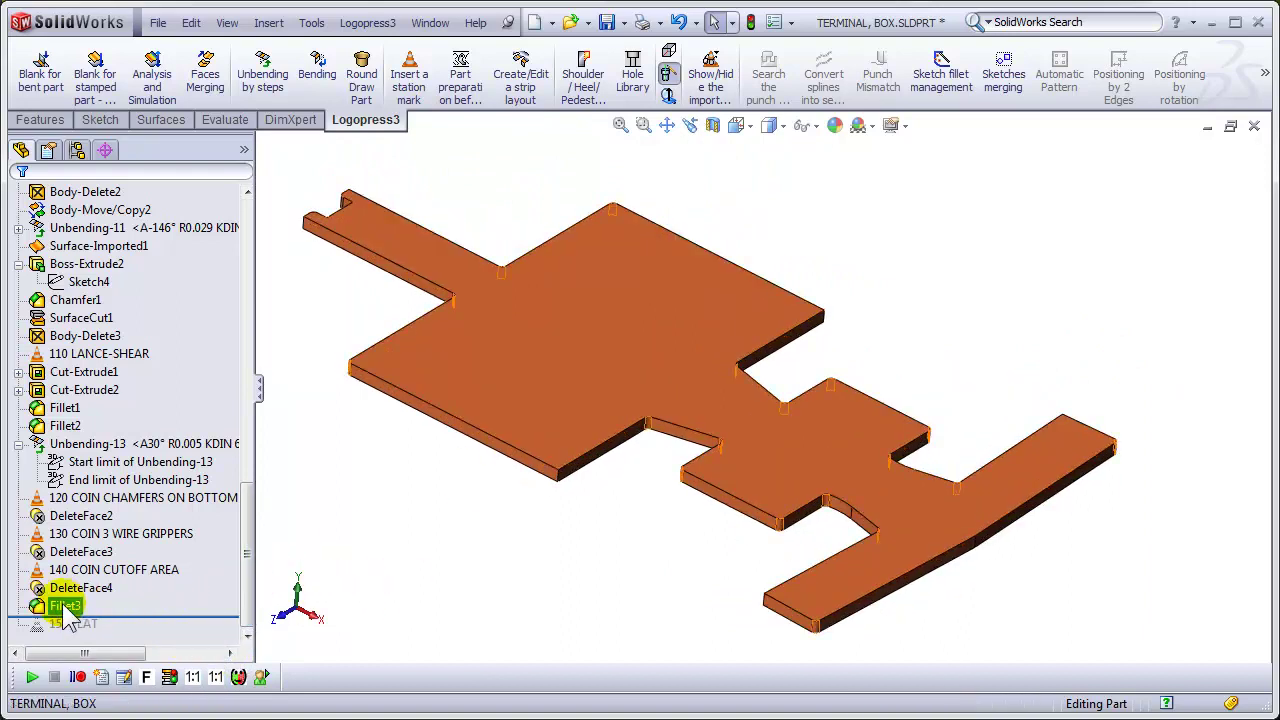
Step: Move Fillet3 above 110 LANCE-SHEAR, check the rolled-back shape, then roll forward through 150 FLAT
drag(62, 608, 84, 517)
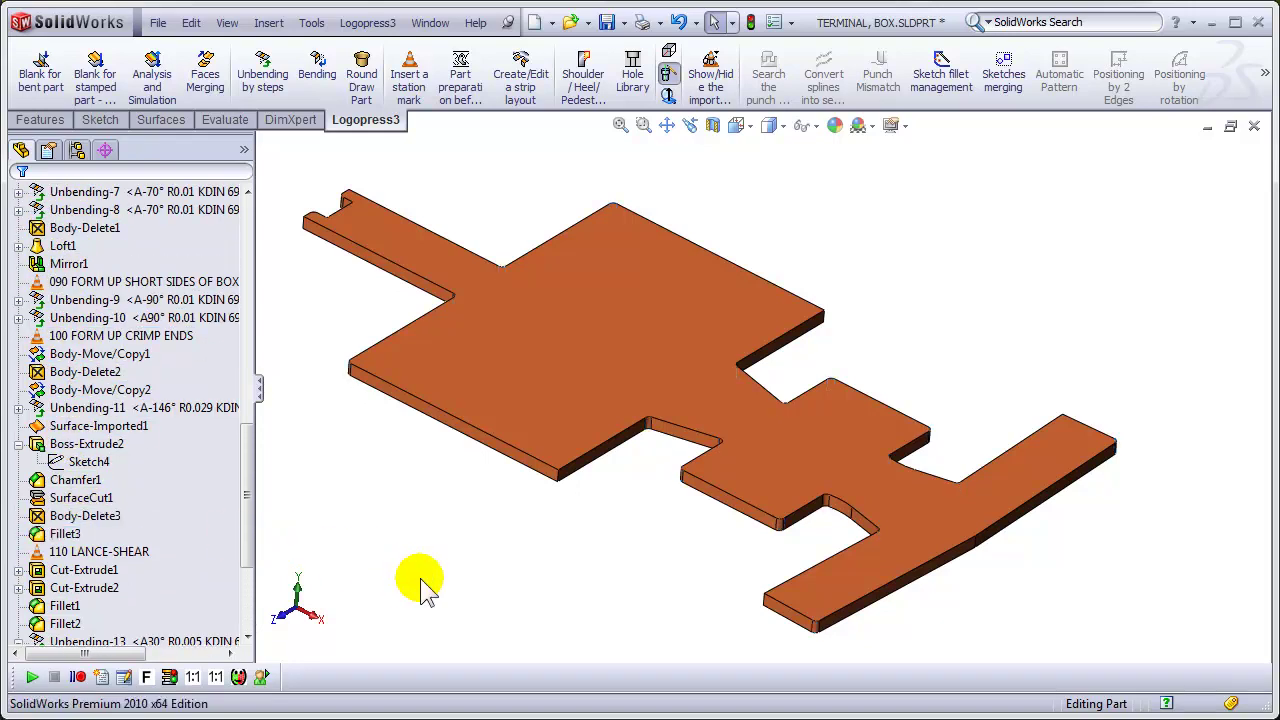
click(105, 552)
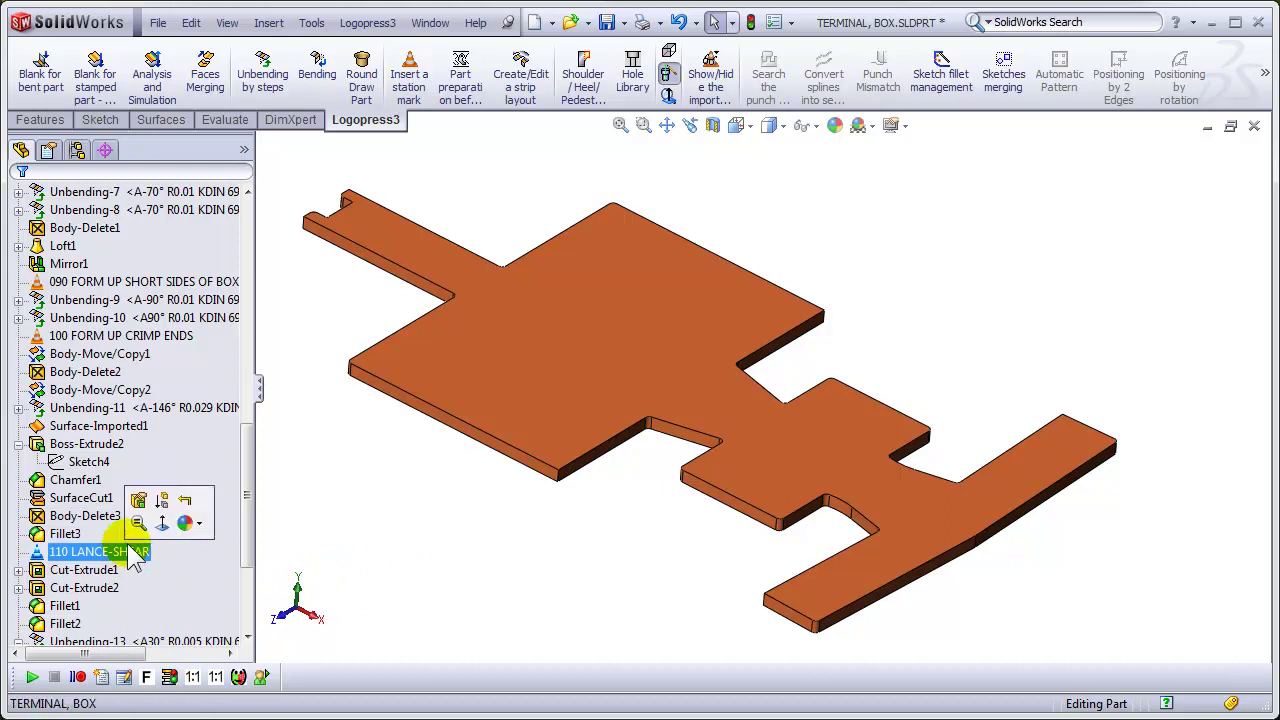
click(185, 502)
mouse_move(740, 508)
middle_down()
mouse_move(749, 443)
mouse_move(757, 531)
mouse_move(727, 530)
middle_up()
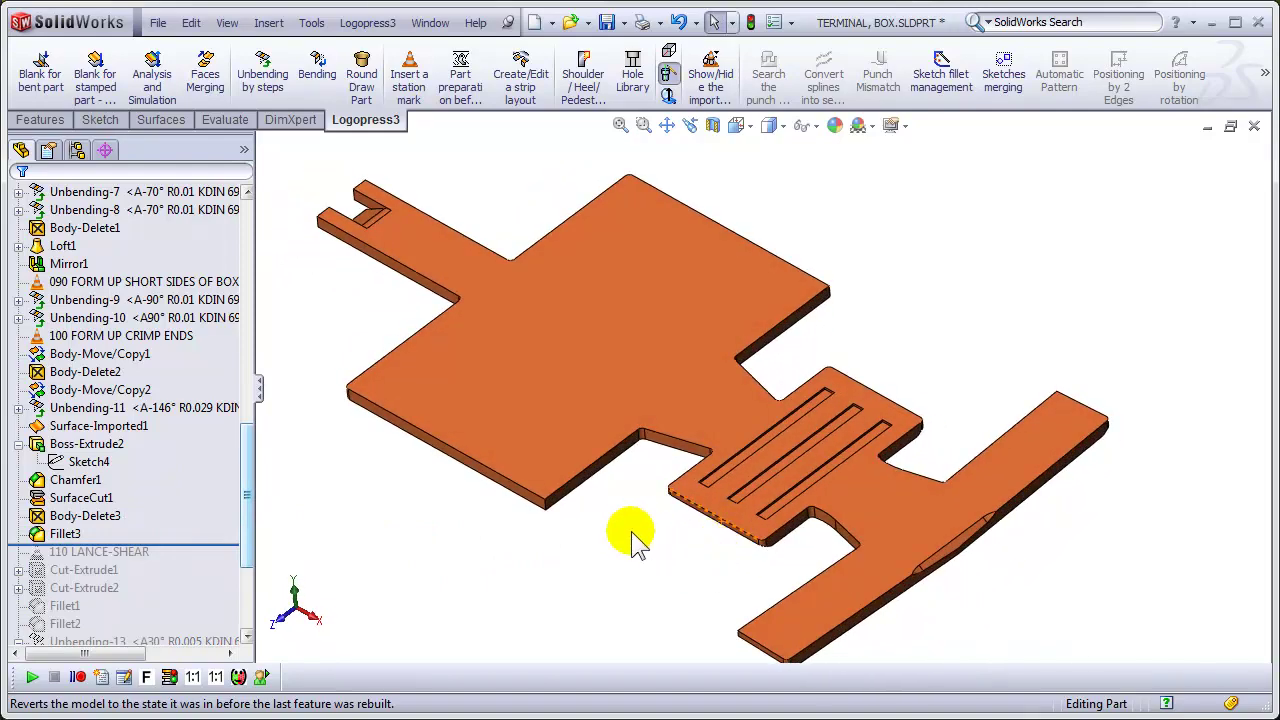
middle_drag(900, 632, 990, 560)
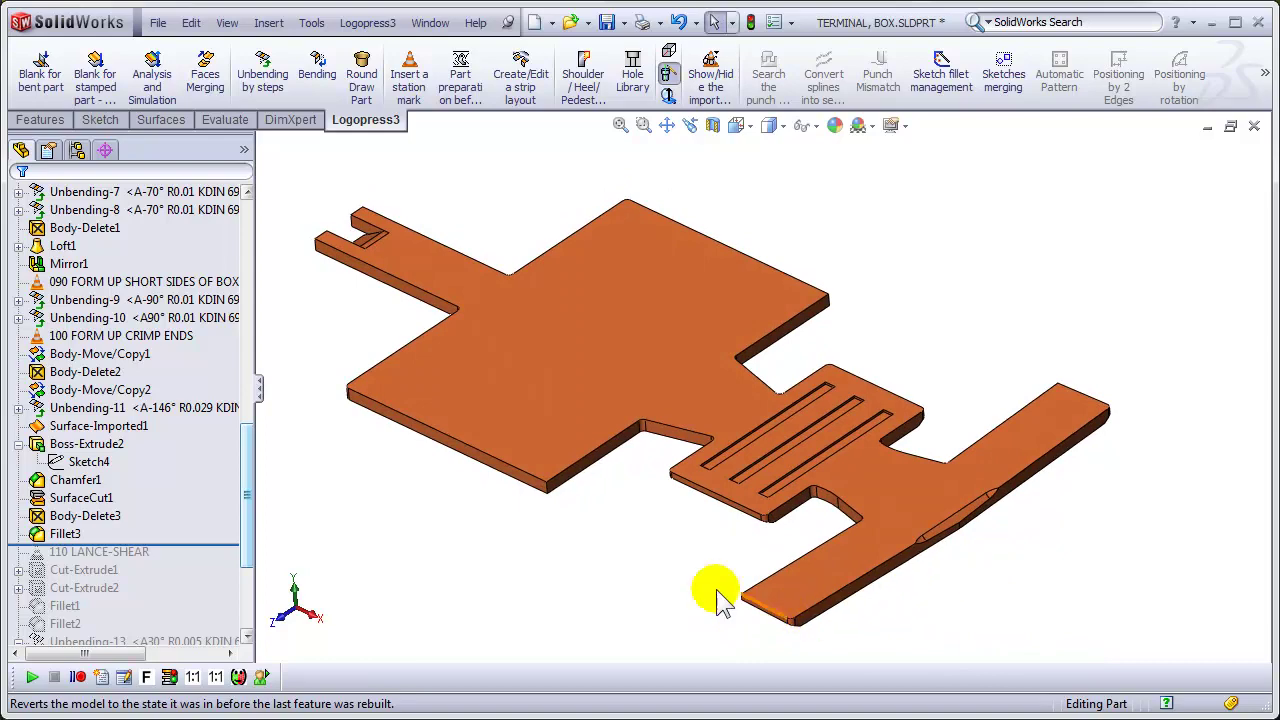
drag(246, 462, 251, 557)
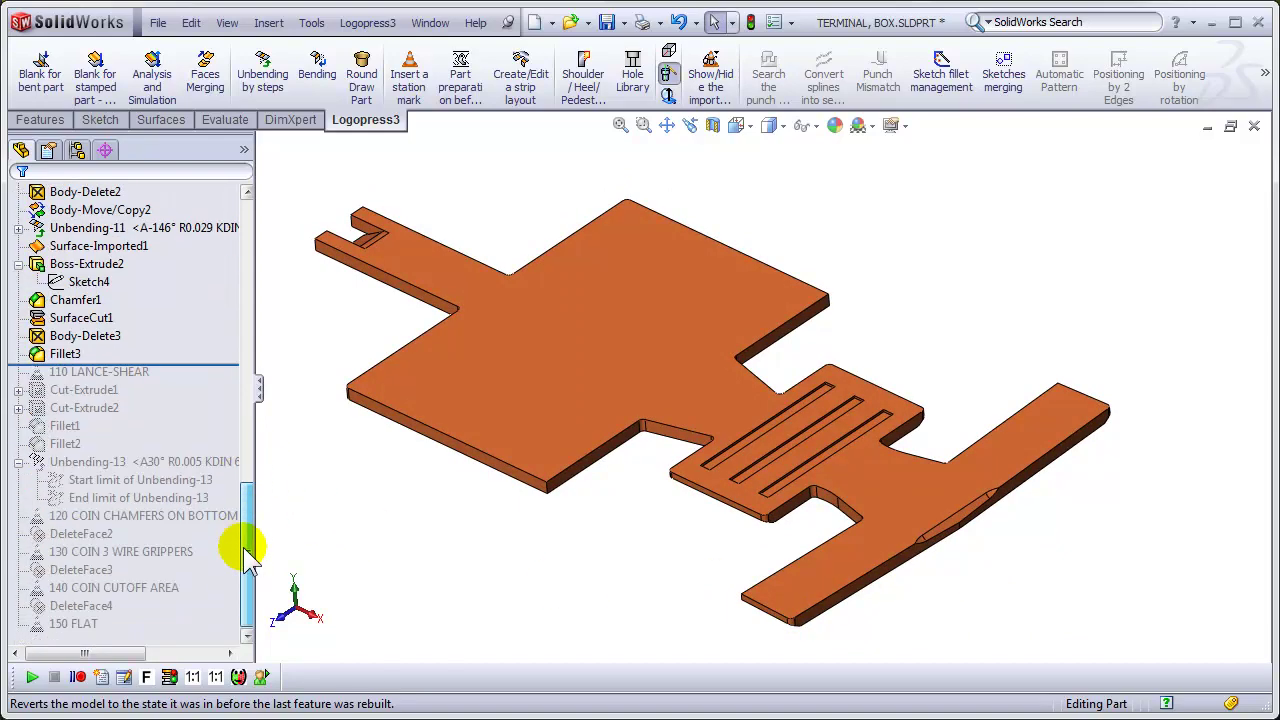
drag(193, 363, 172, 628)
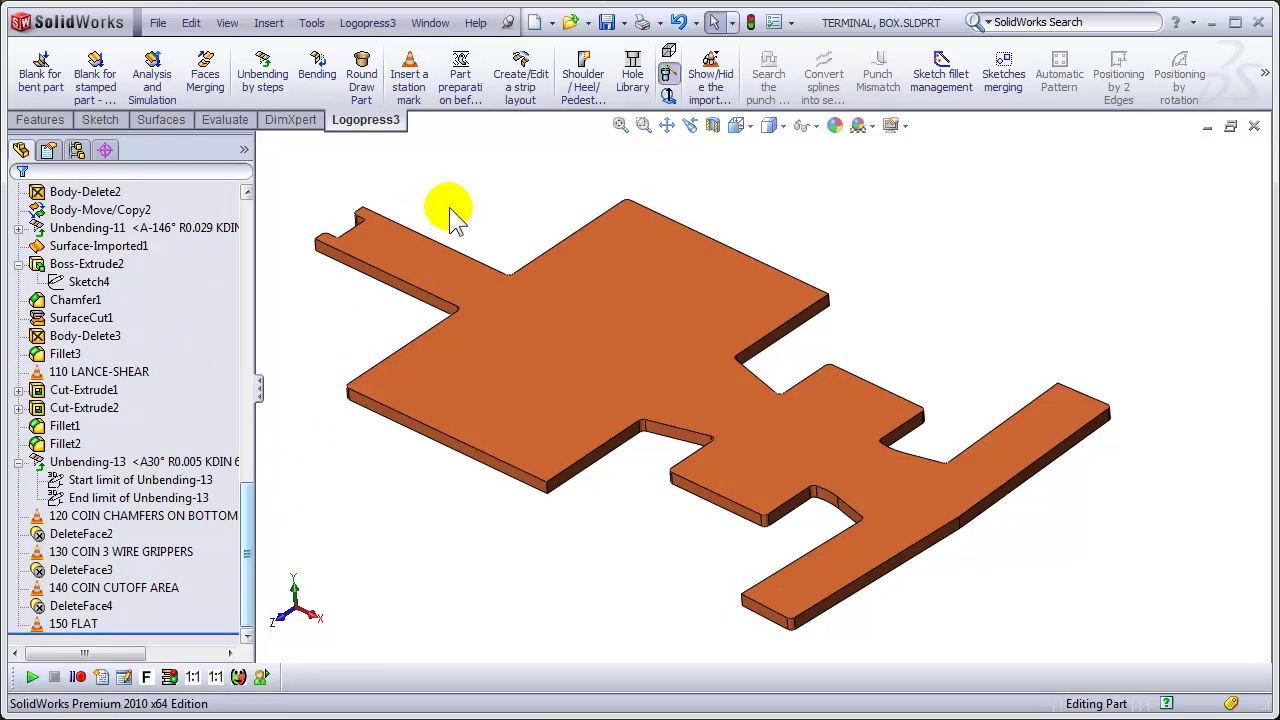
Step: In terminal, box_for_strip.sldprt, run Logopress3's annex station update and confirm the reference part rebuild
click(425, 22)
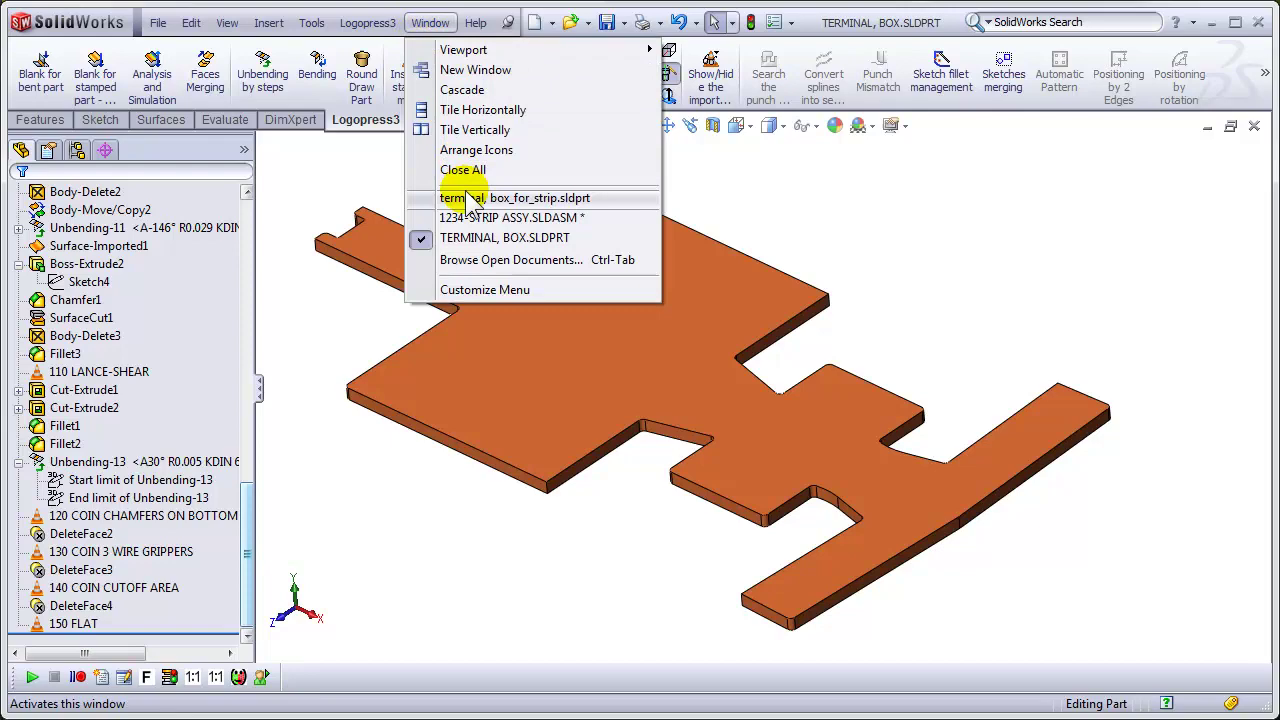
click(470, 198)
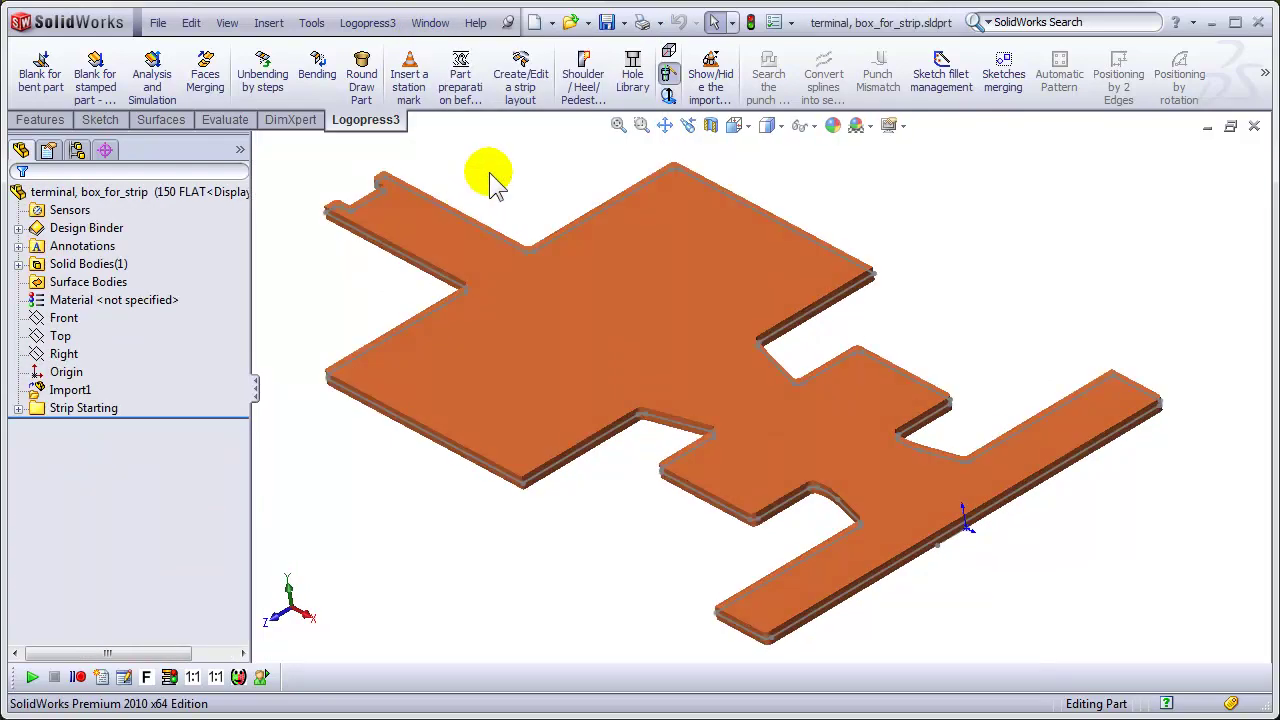
mouse_move(1100, 583)
middle_down()
mouse_move(1100, 620)
mouse_move(1175, 530)
mouse_move(1100, 580)
middle_up()
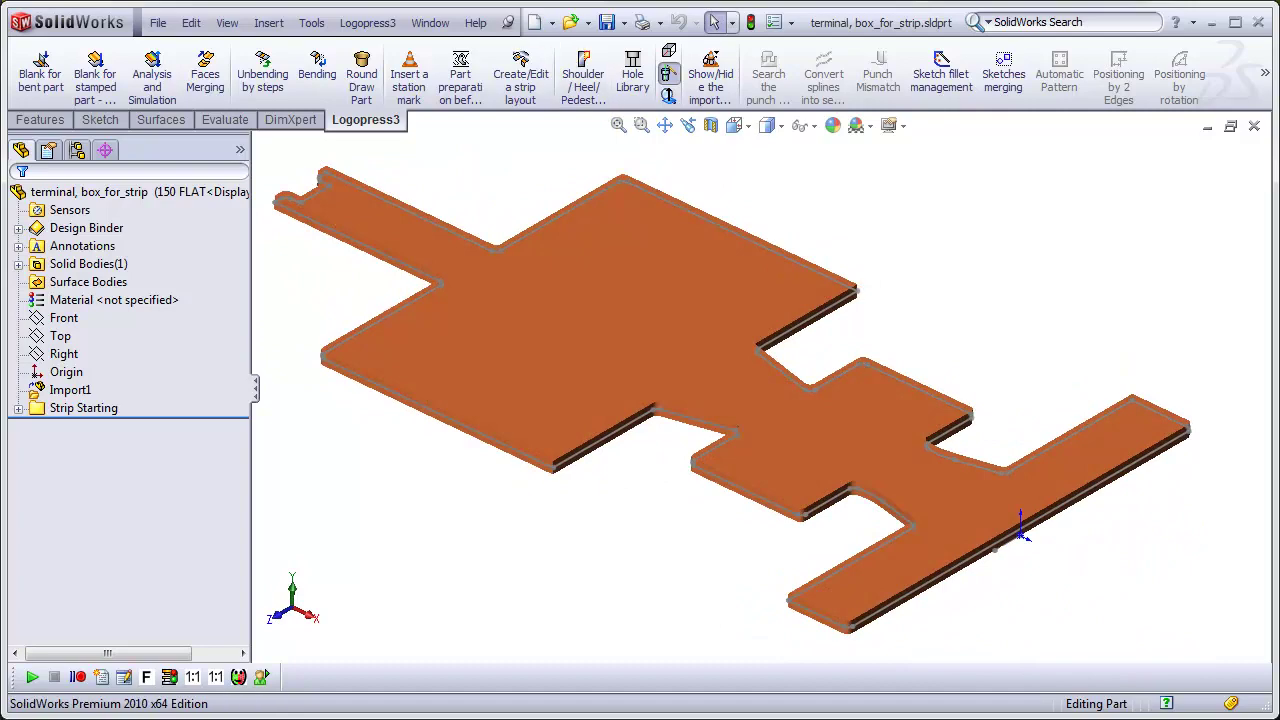
click(368, 23)
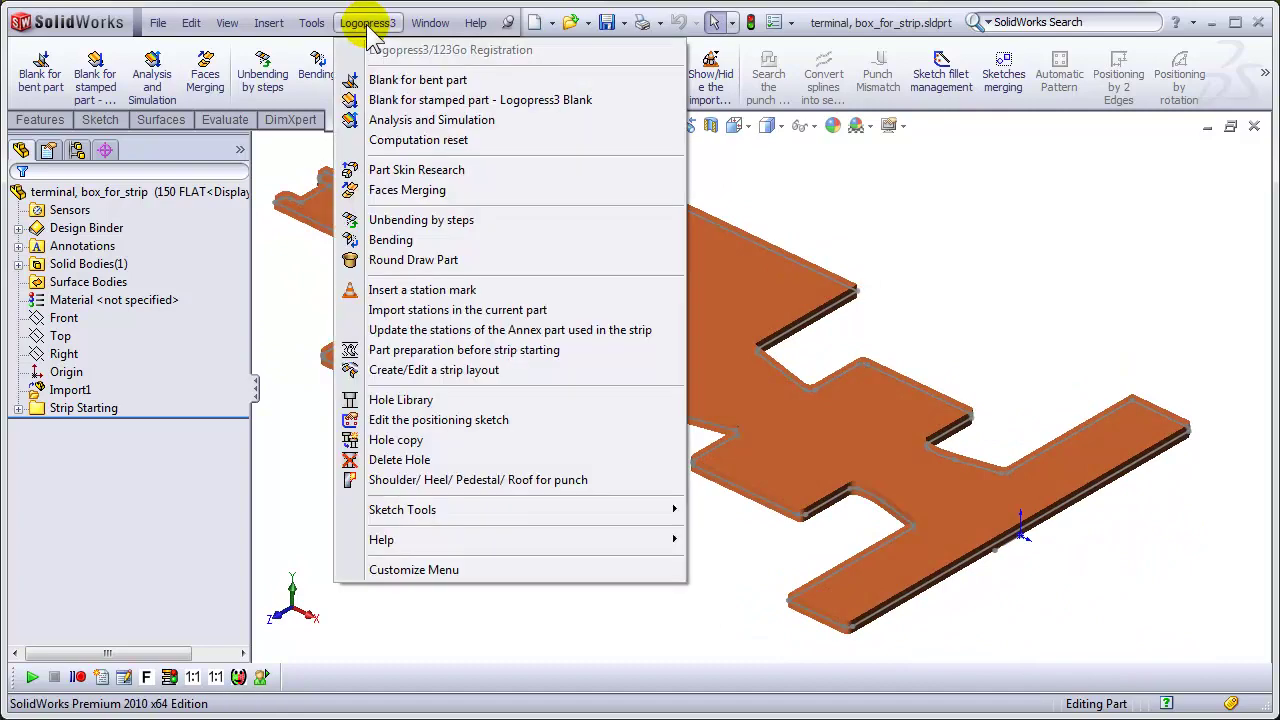
click(400, 333)
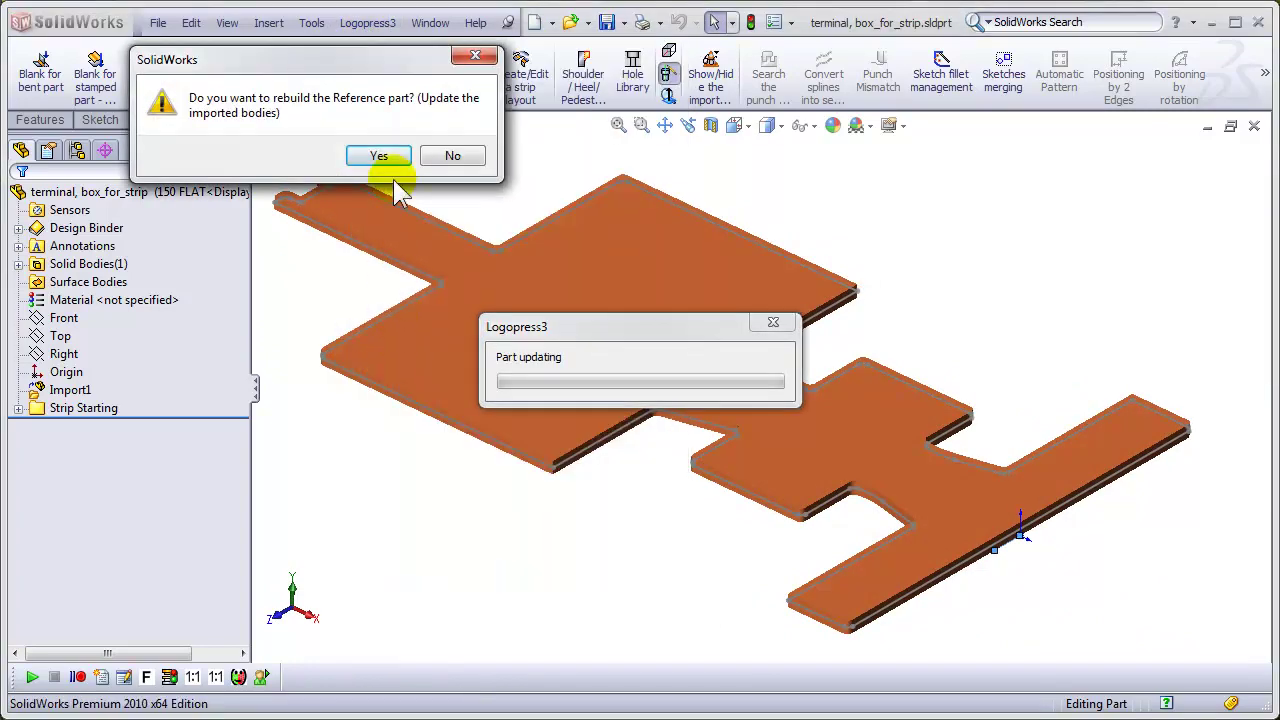
click(380, 157)
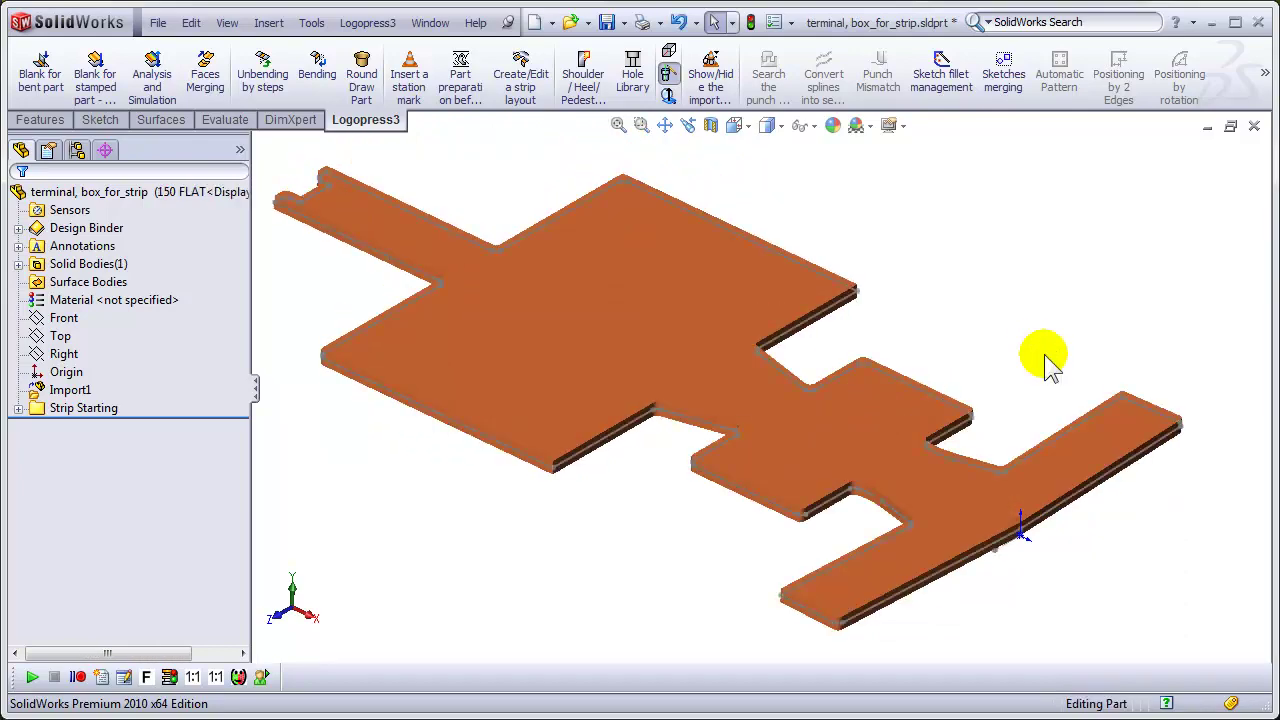
middle_drag(986, 534, 1022, 511)
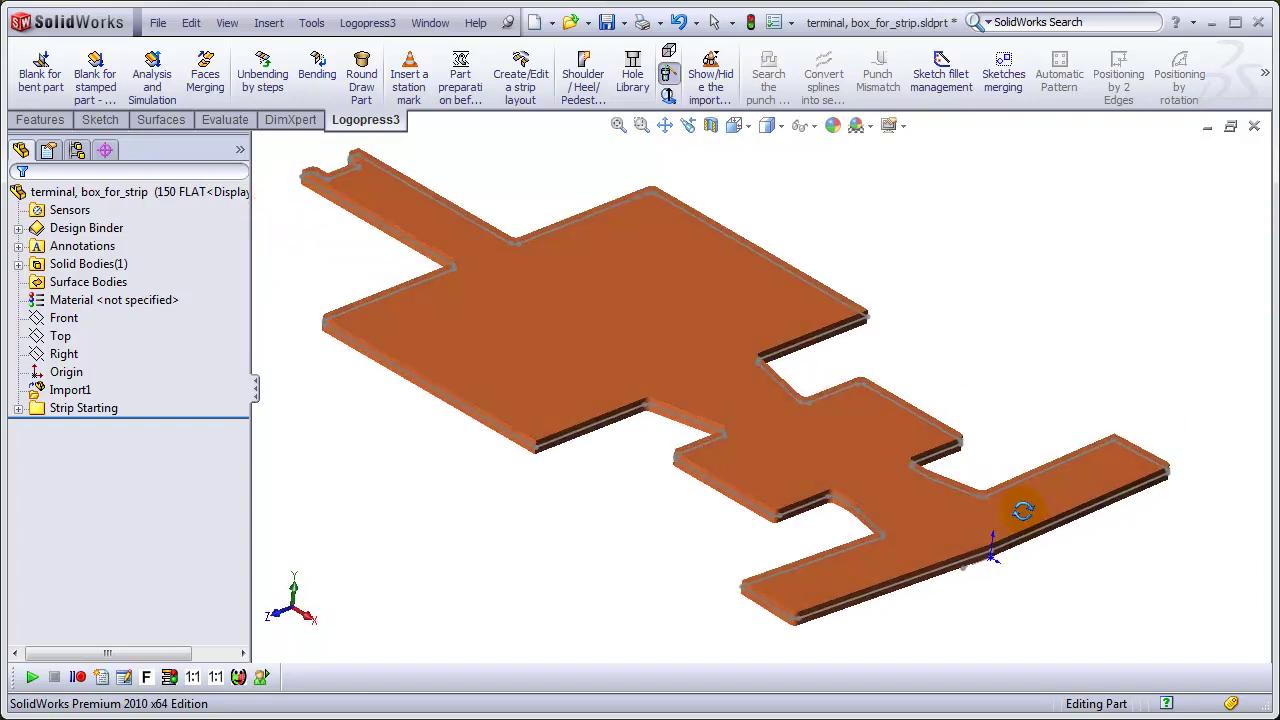
key(Escape)
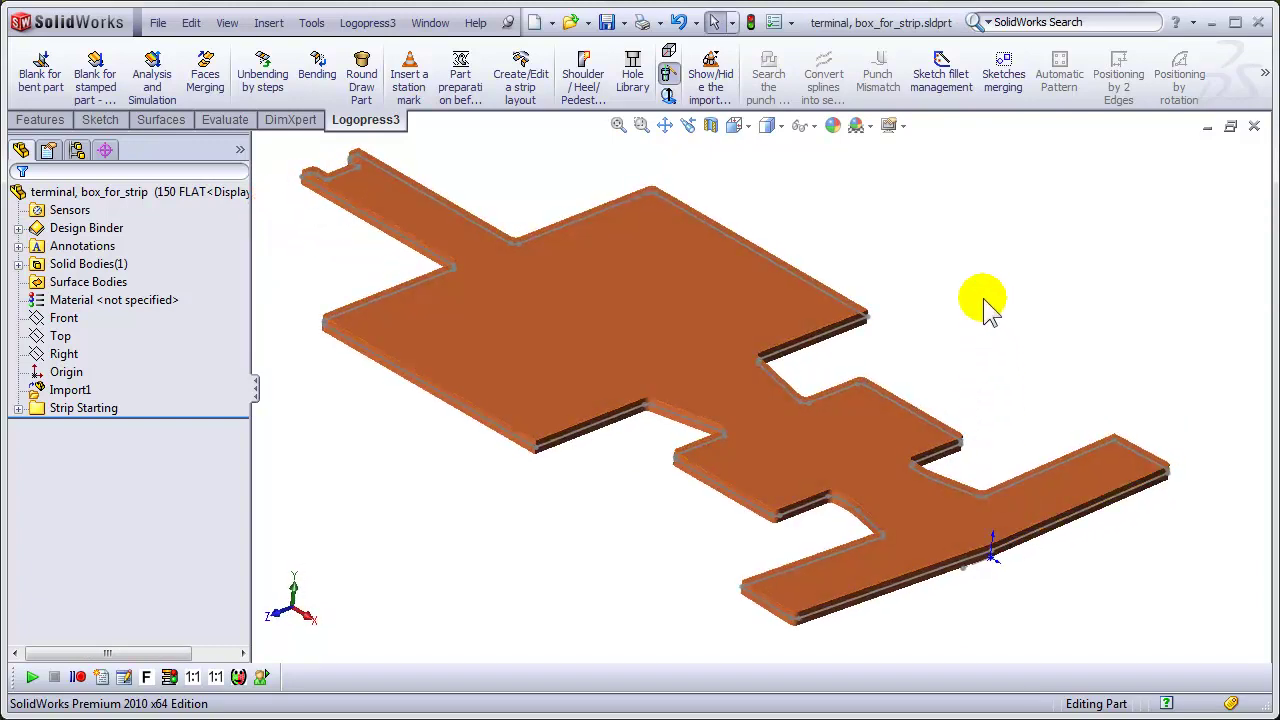
Step: Bring up 1234-STRIP ASSY.SLDASM and zoom and orbit to view the updated strip stations
click(430, 22)
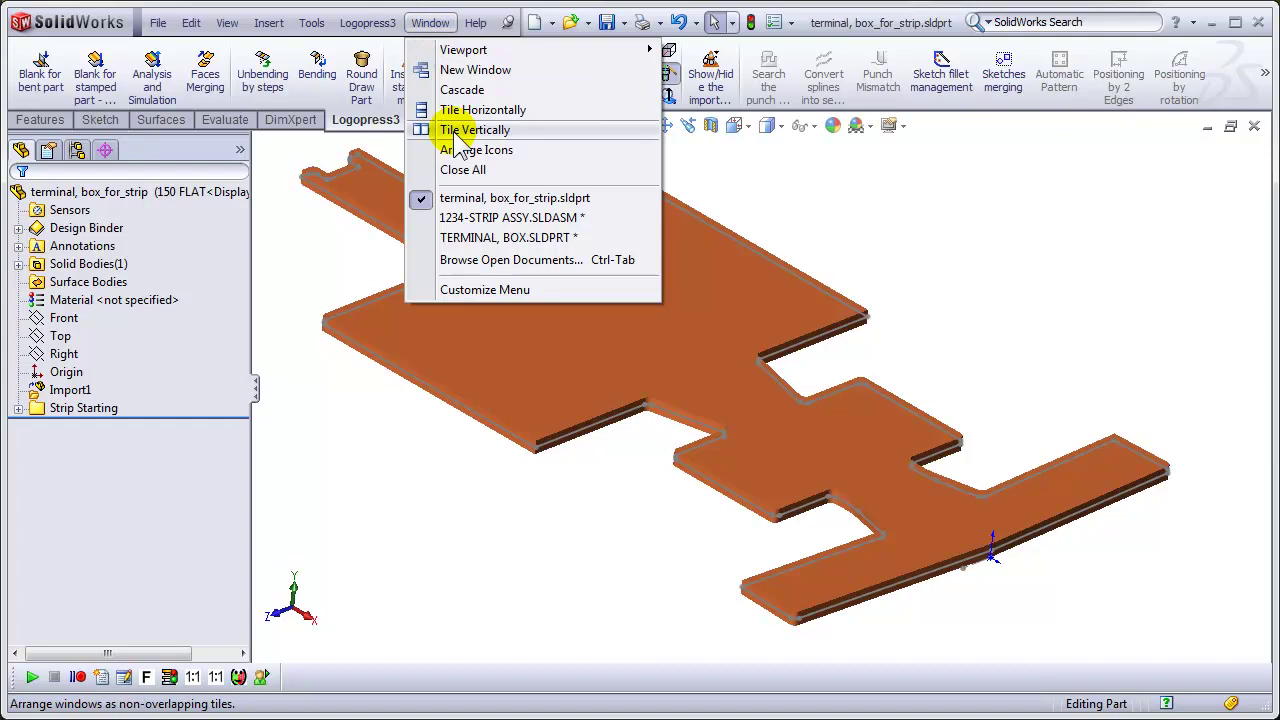
click(497, 218)
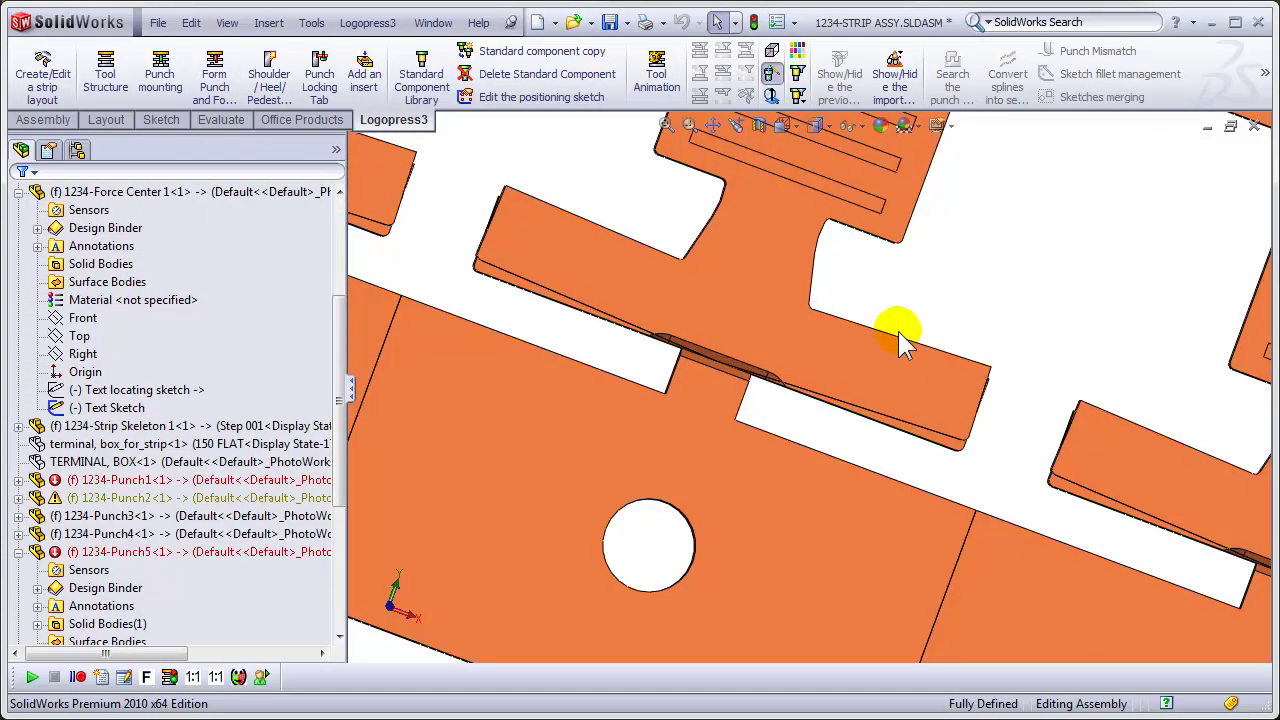
scroll(960, 449, up, 3)
middle_drag(966, 445, 1088, 368)
scroll(1150, 400, up, 8)
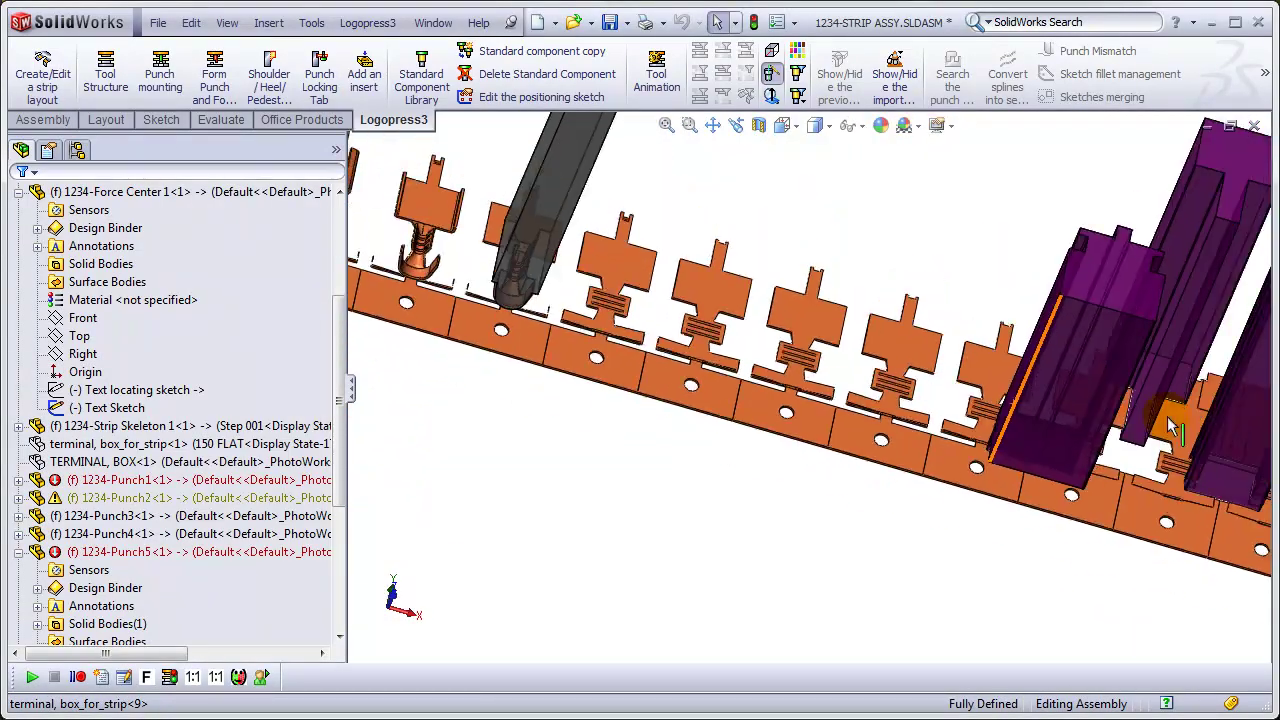